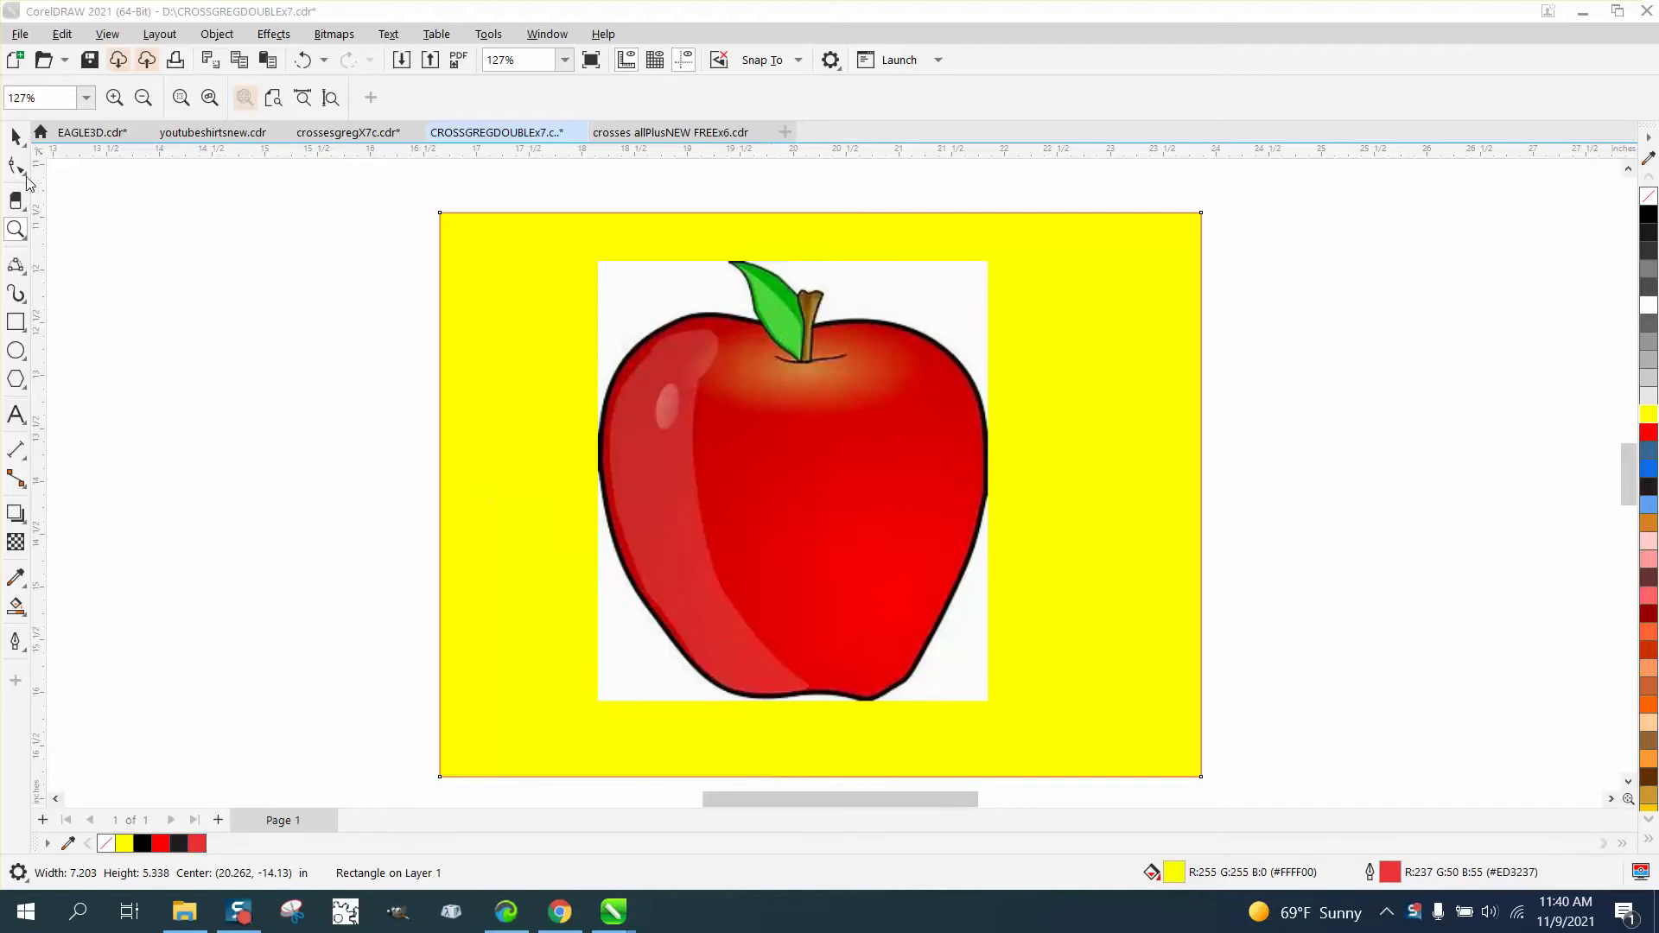
# Select the apple bitmap on the yellow page, zoom out, and view the original clipart in Chrome.
pyautogui.click(15, 136)
pyautogui.click(705, 354)
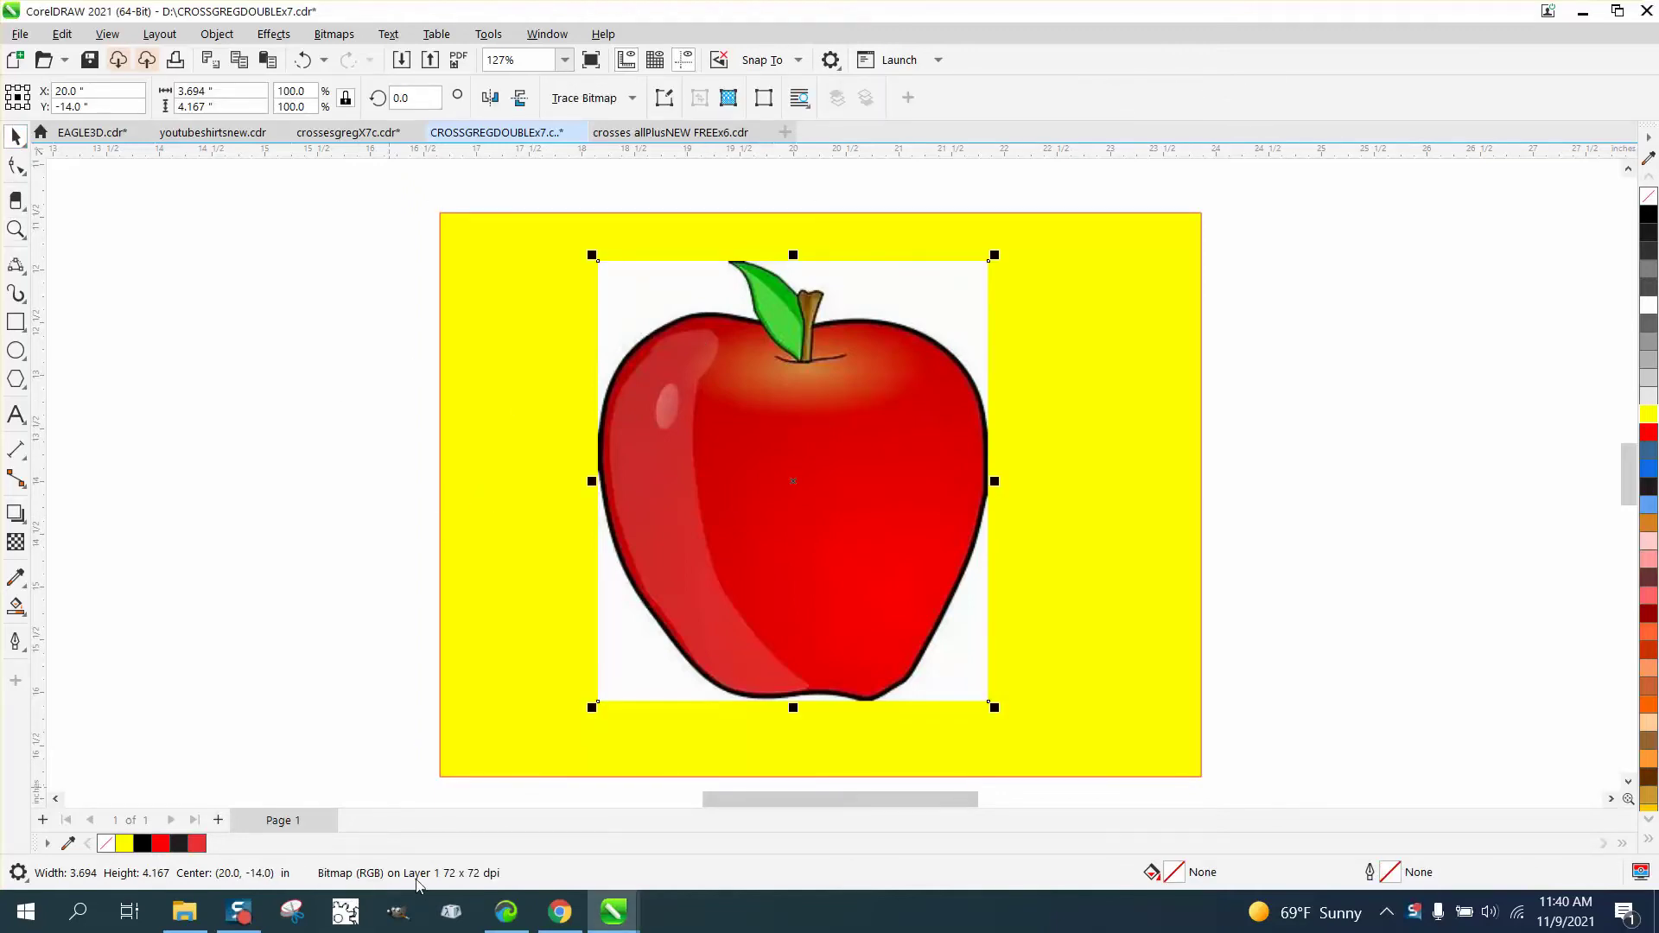
pyautogui.scroll(-3, 277, 689)
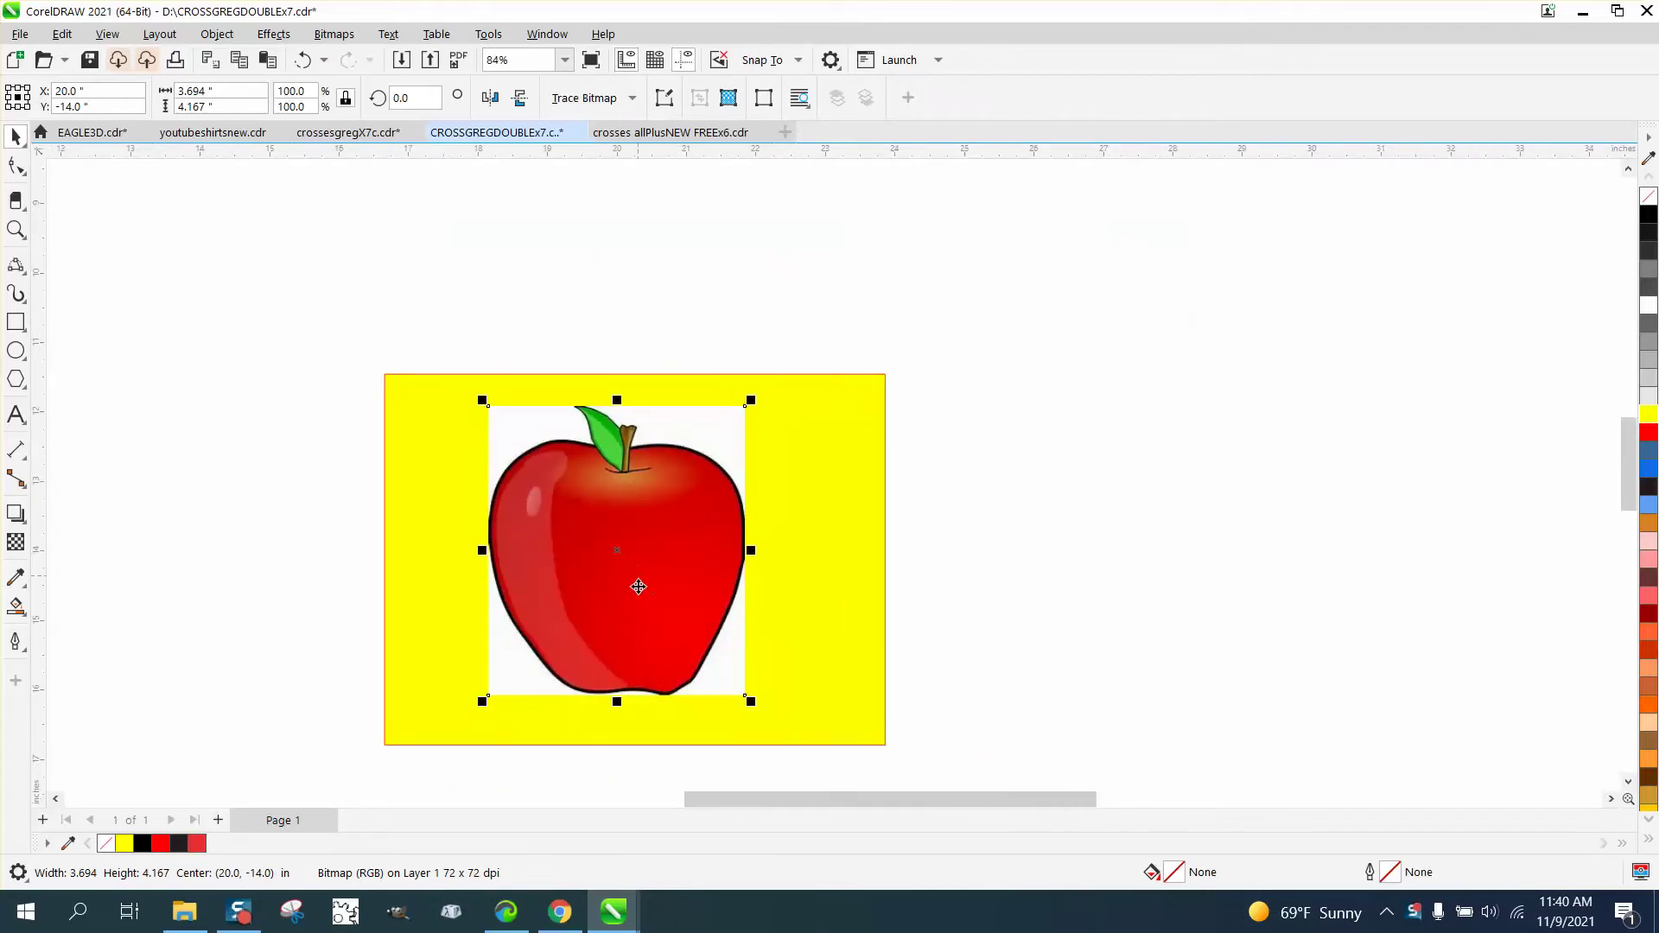
pyautogui.click(563, 905)
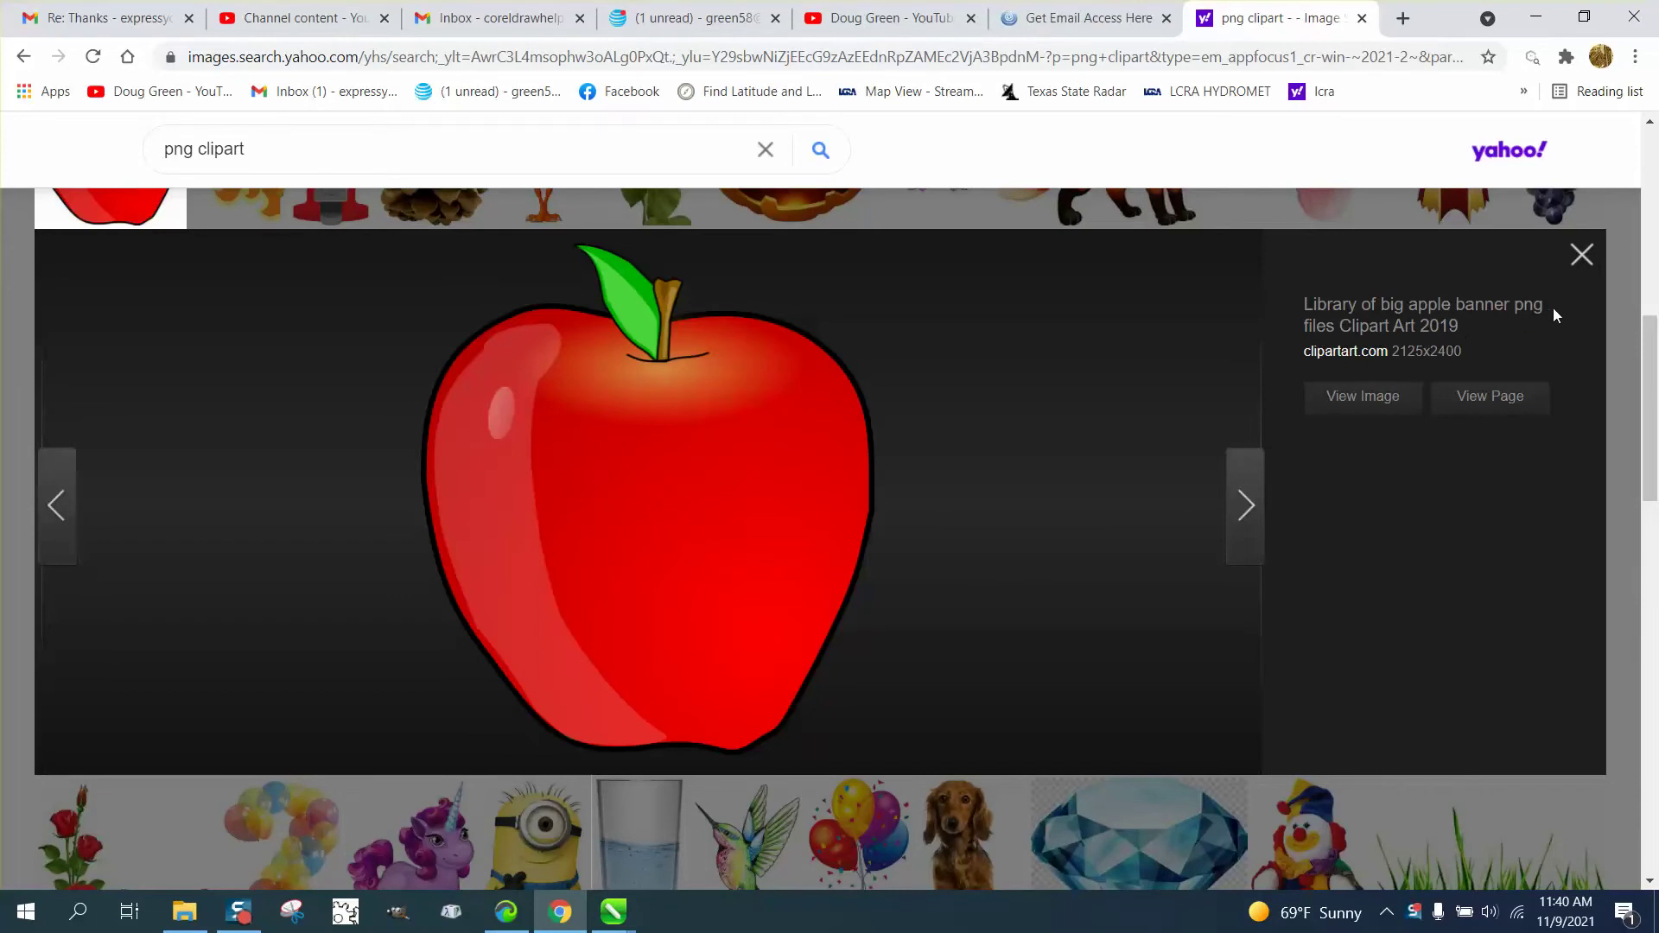
# Trace the apple bitmap with Outline Trace > Clipart and accept the 12-object PowerTRACE result.
pyautogui.moveTo(613, 912)
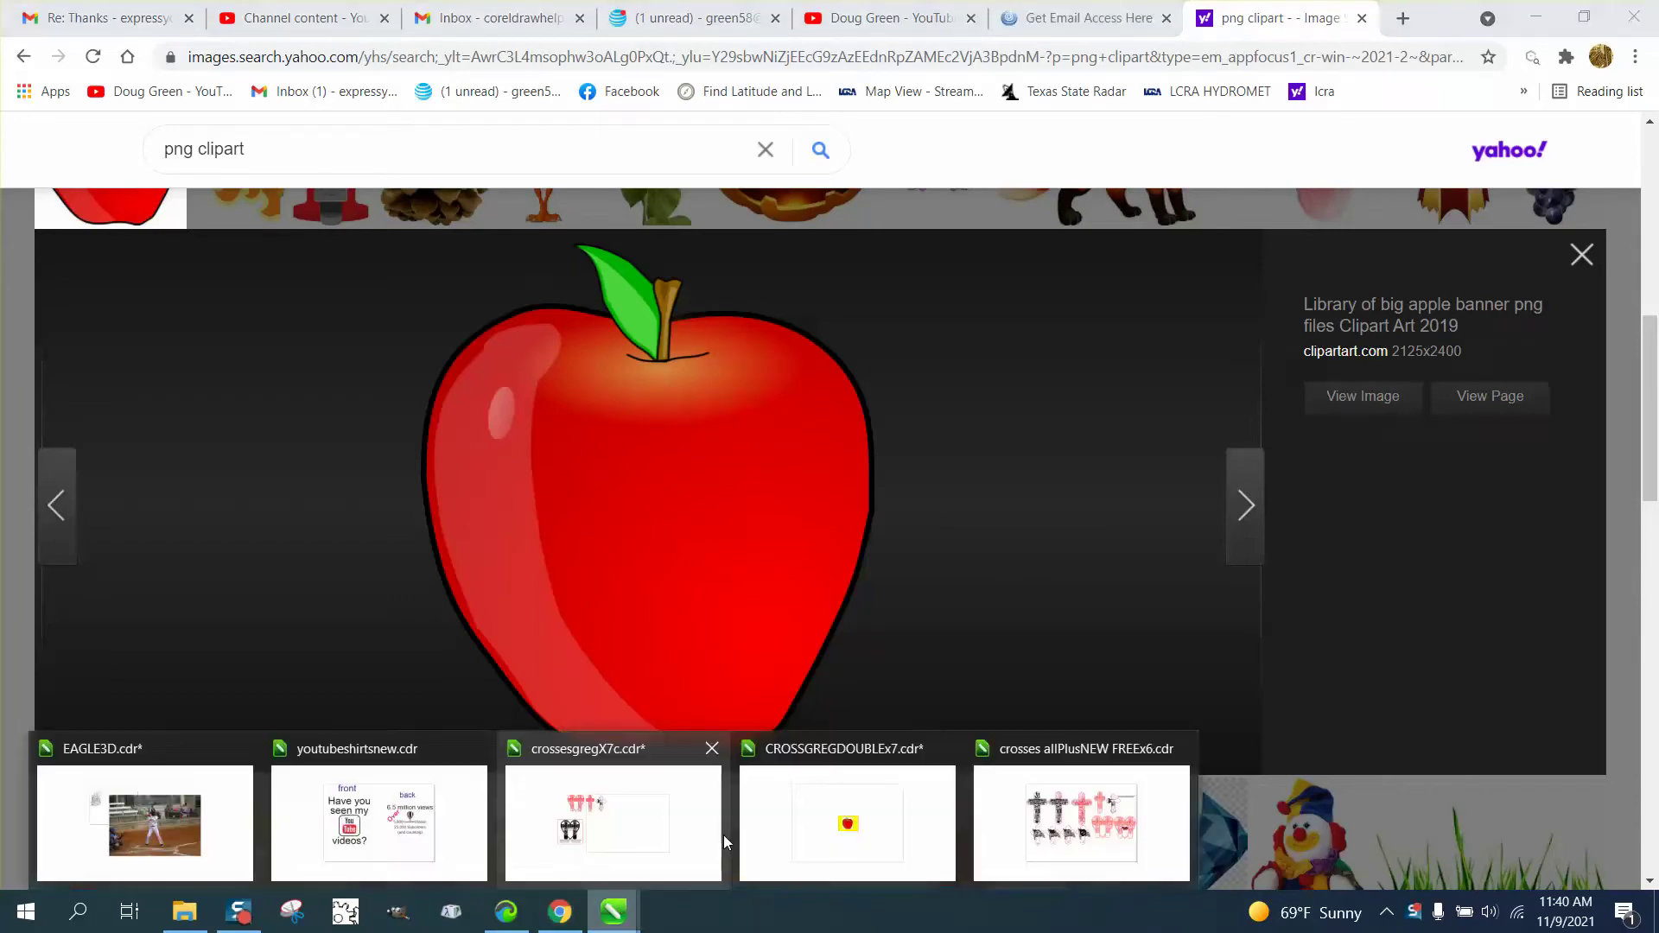
pyautogui.click(835, 795)
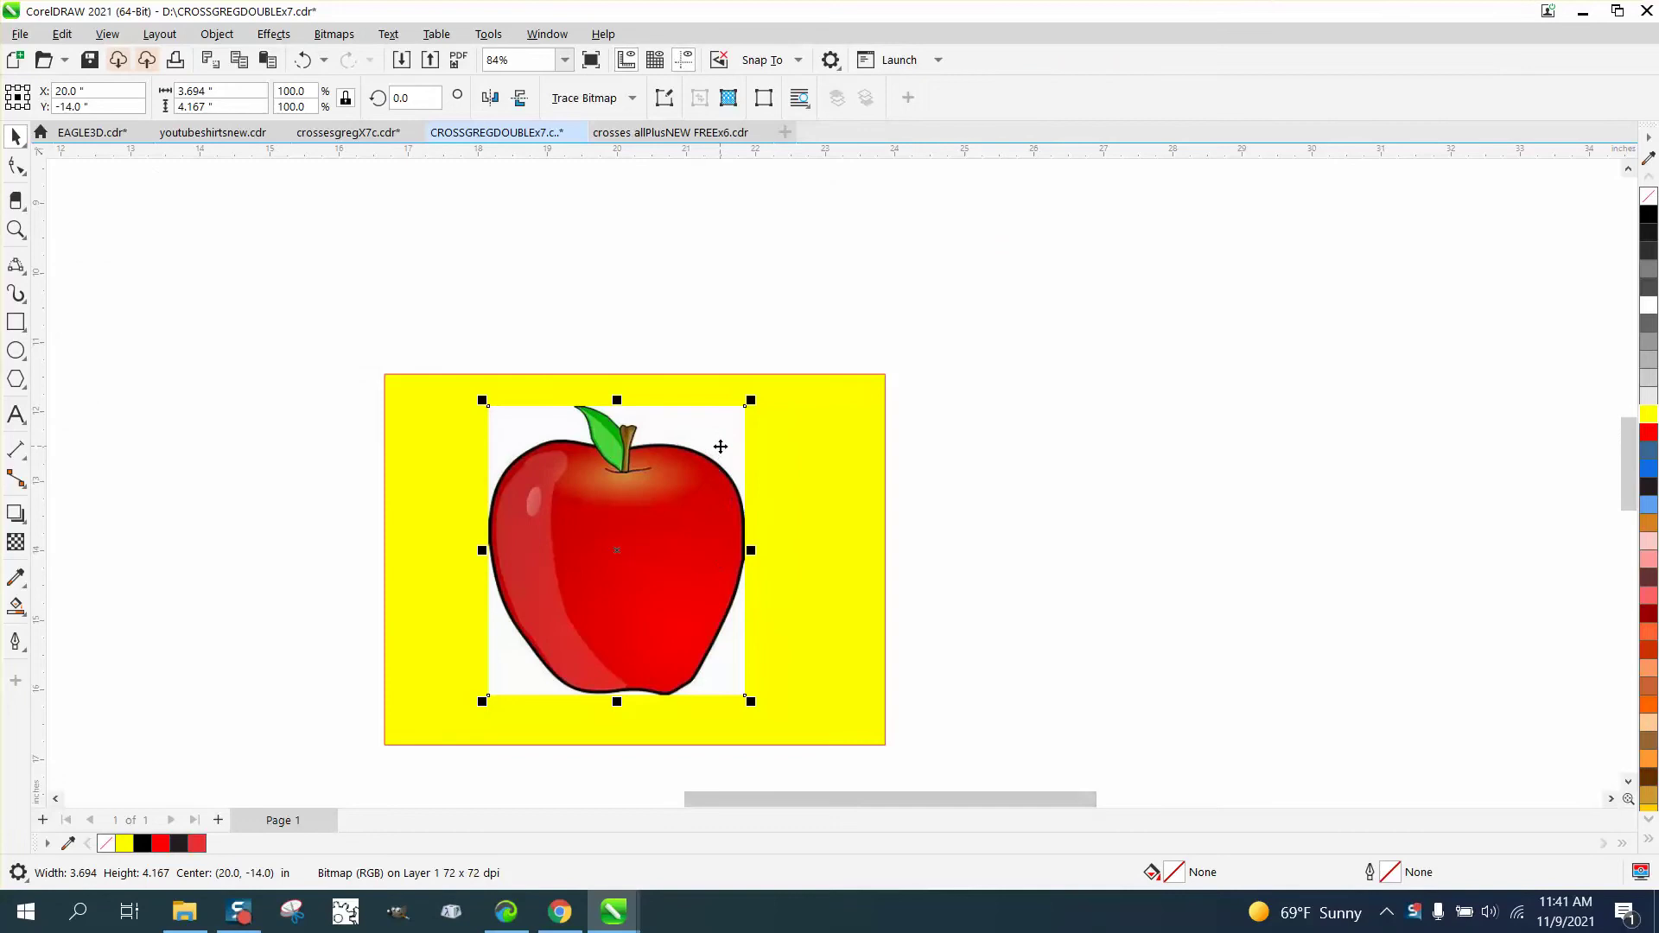
pyautogui.click(730, 441)
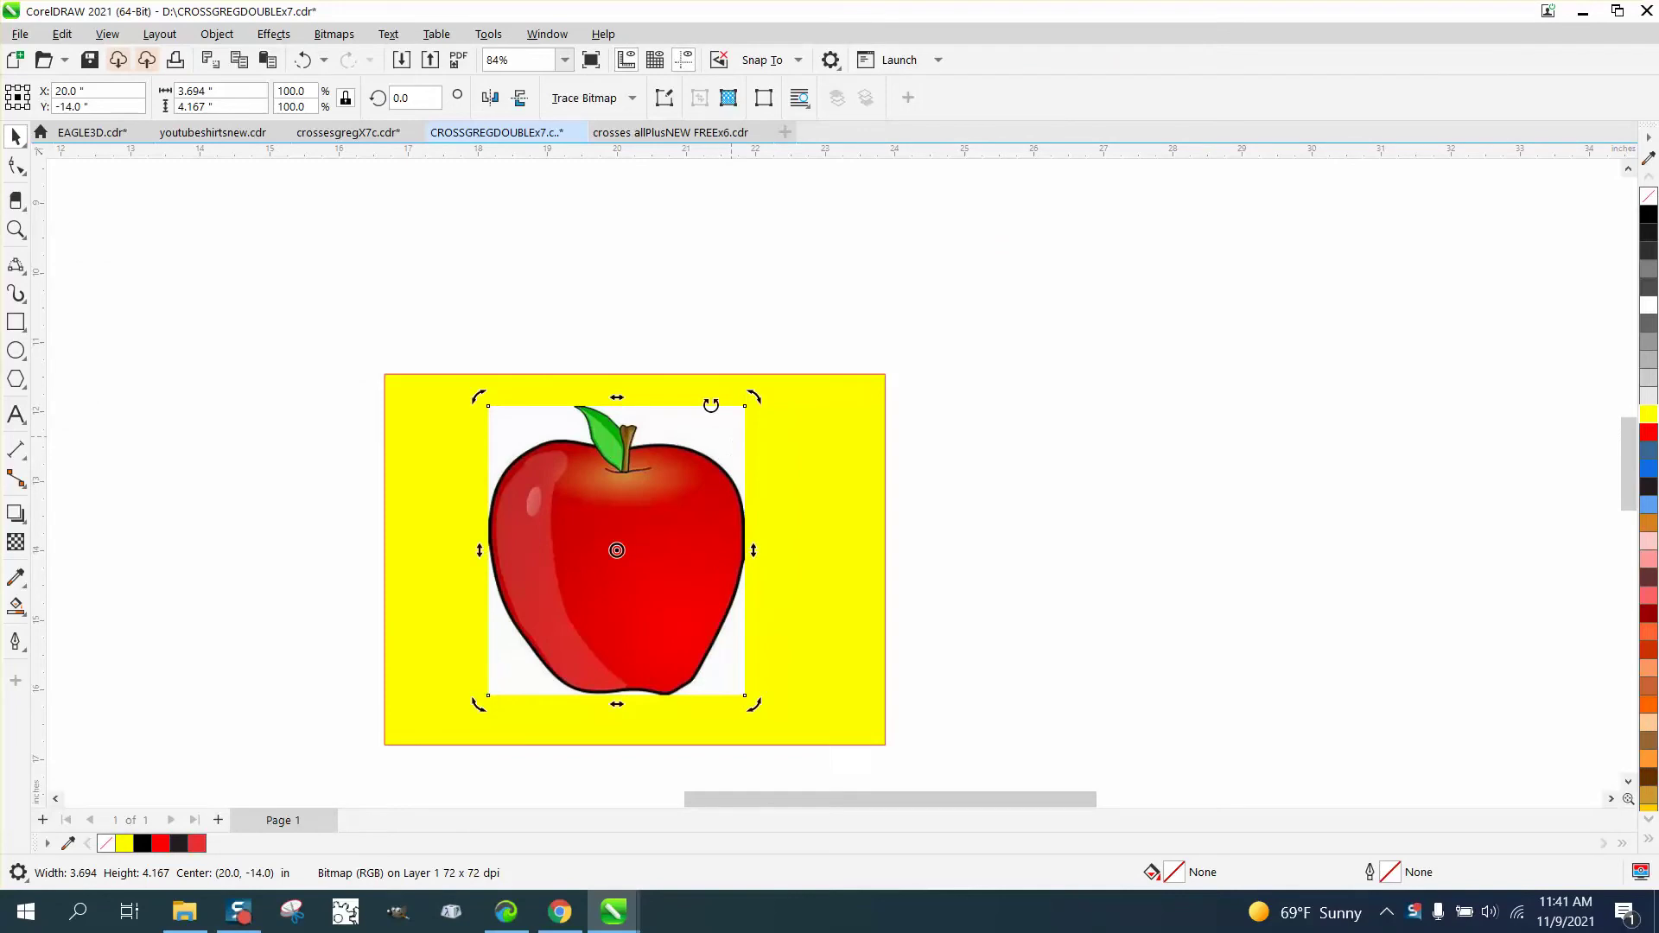
pyautogui.click(603, 101)
pyautogui.moveTo(615, 173)
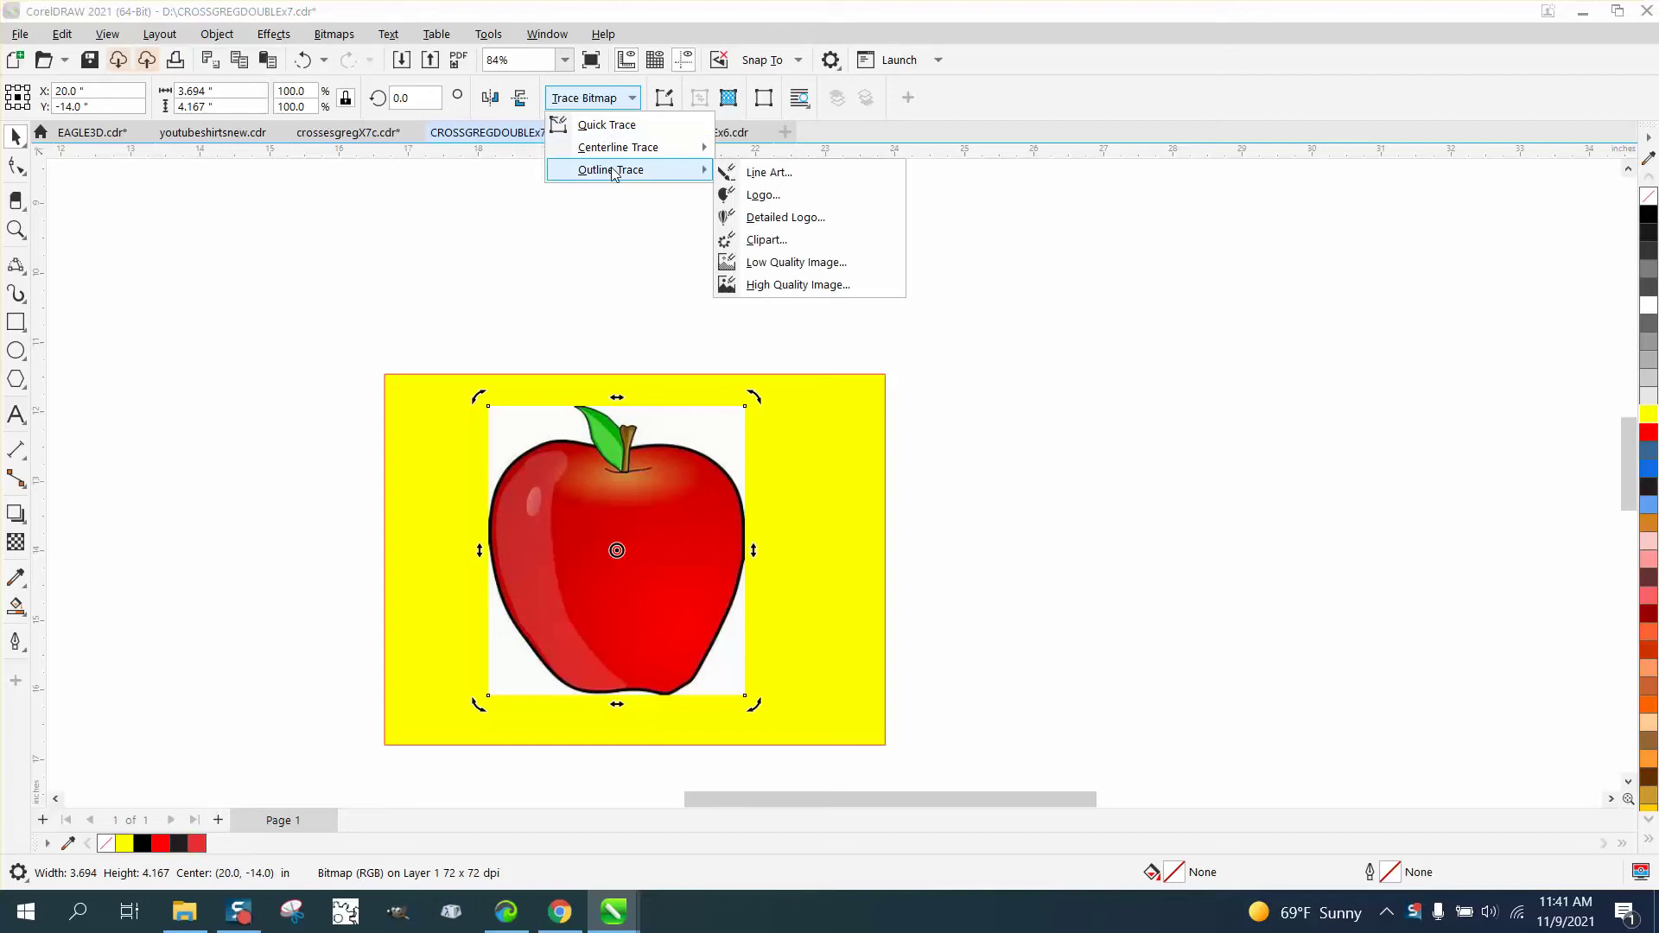
pyautogui.click(773, 241)
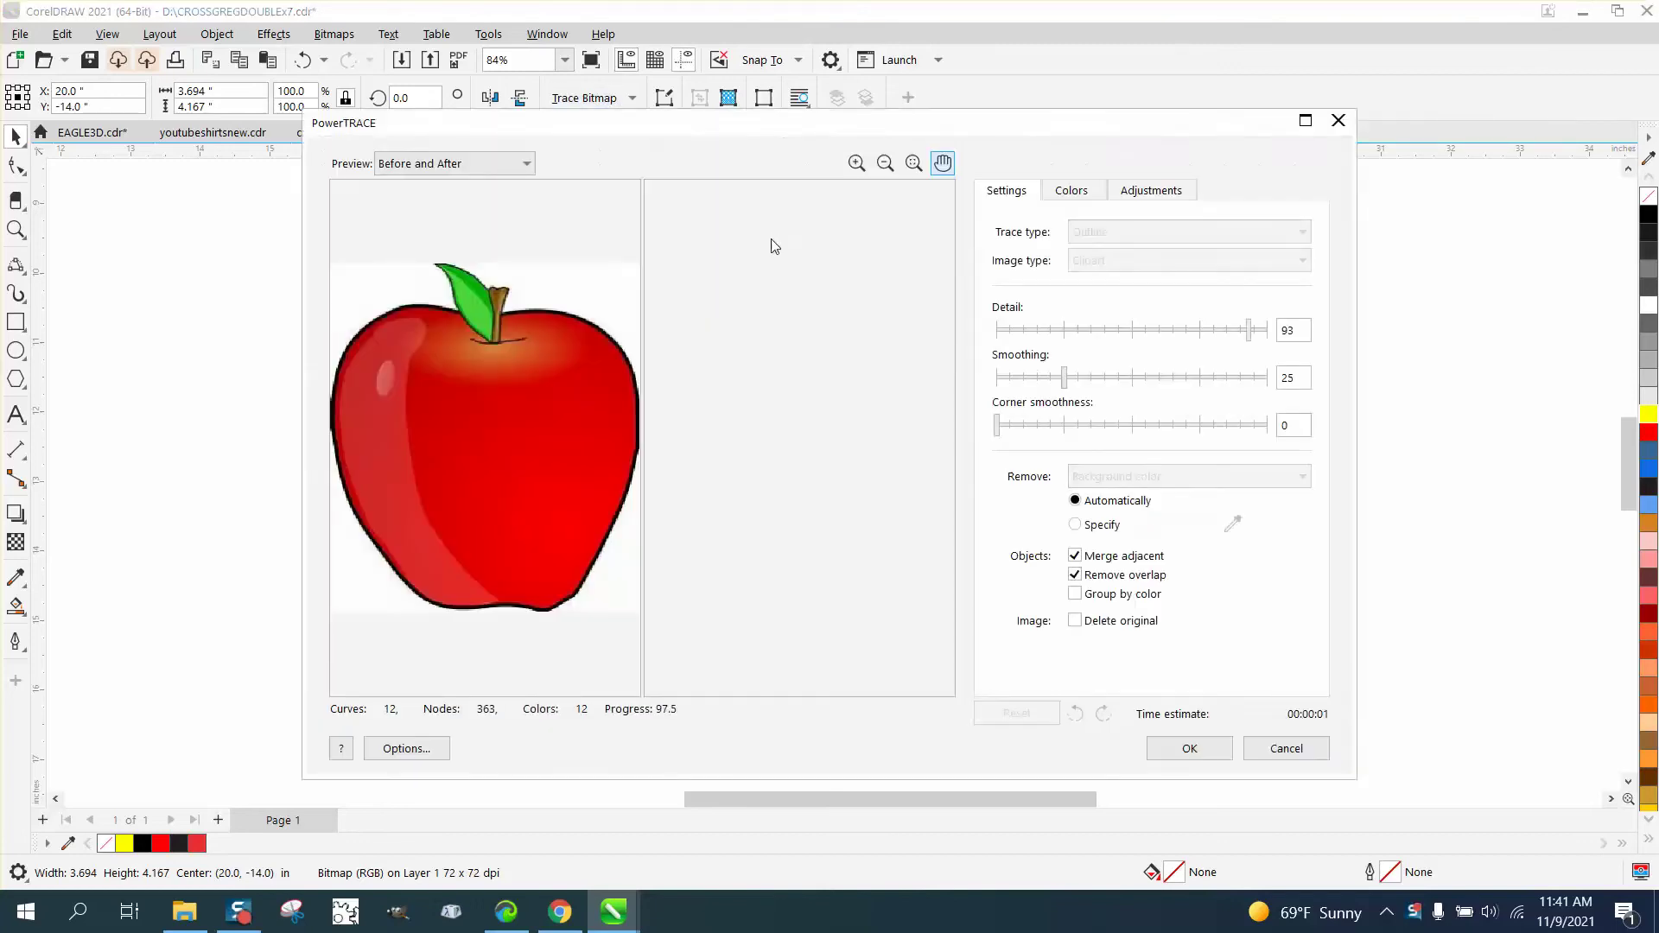
pyautogui.click(1190, 748)
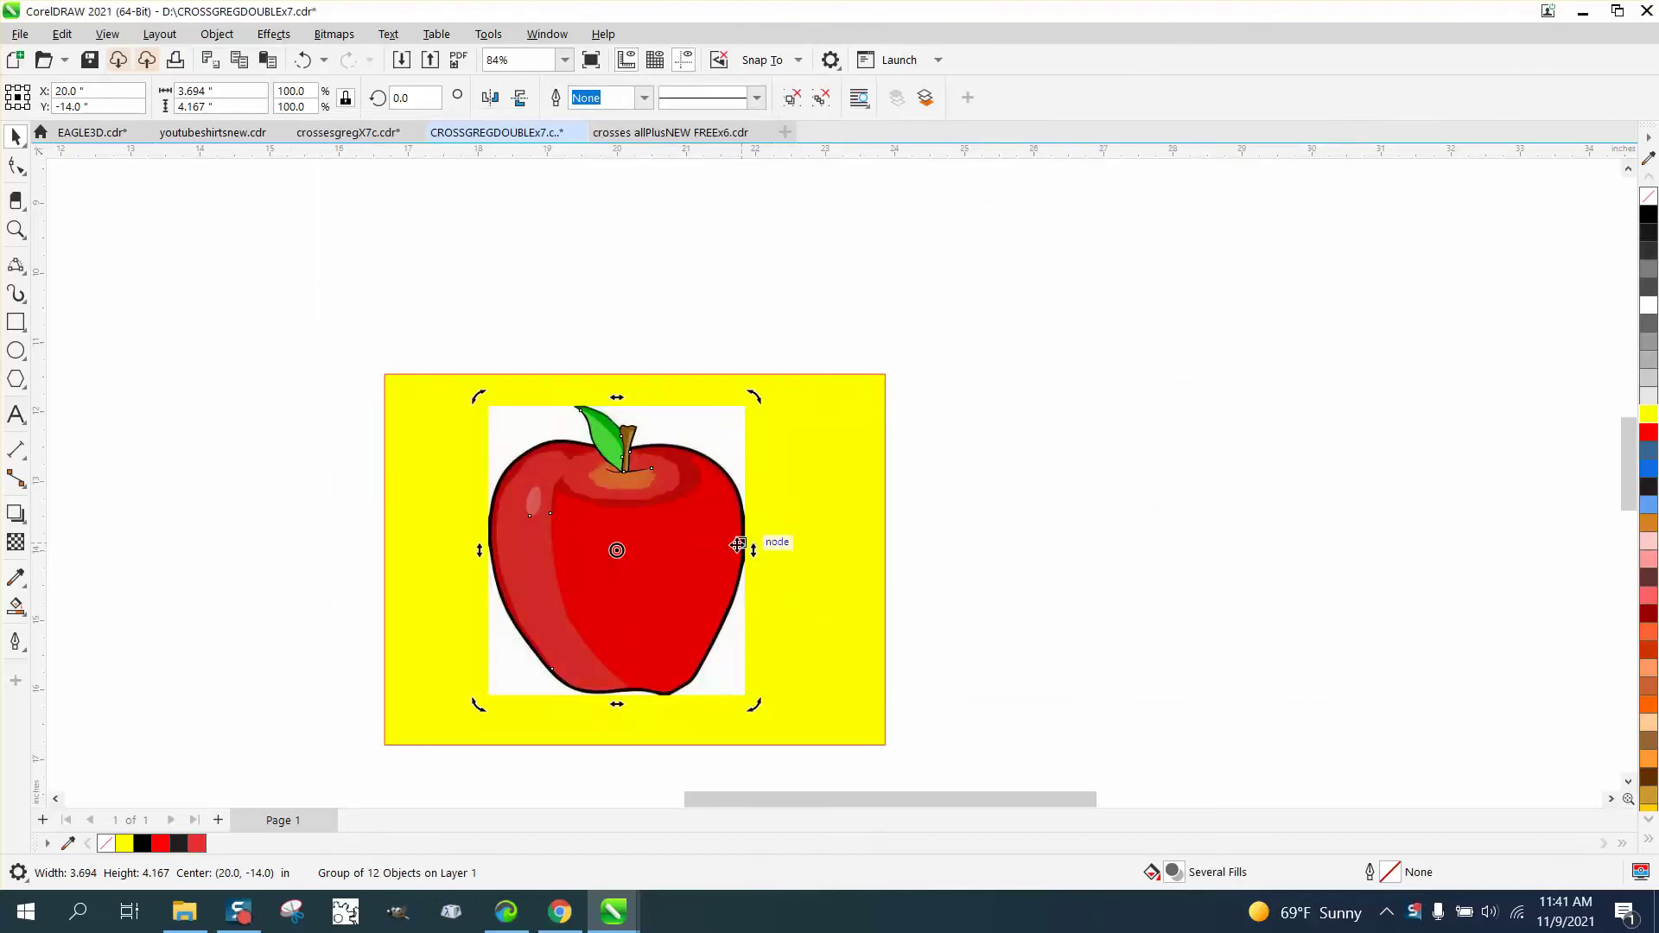
# Stretch the yellow background to 12.41" wide and move the traced apple beside the original bitmap.
pyautogui.click(885, 555)
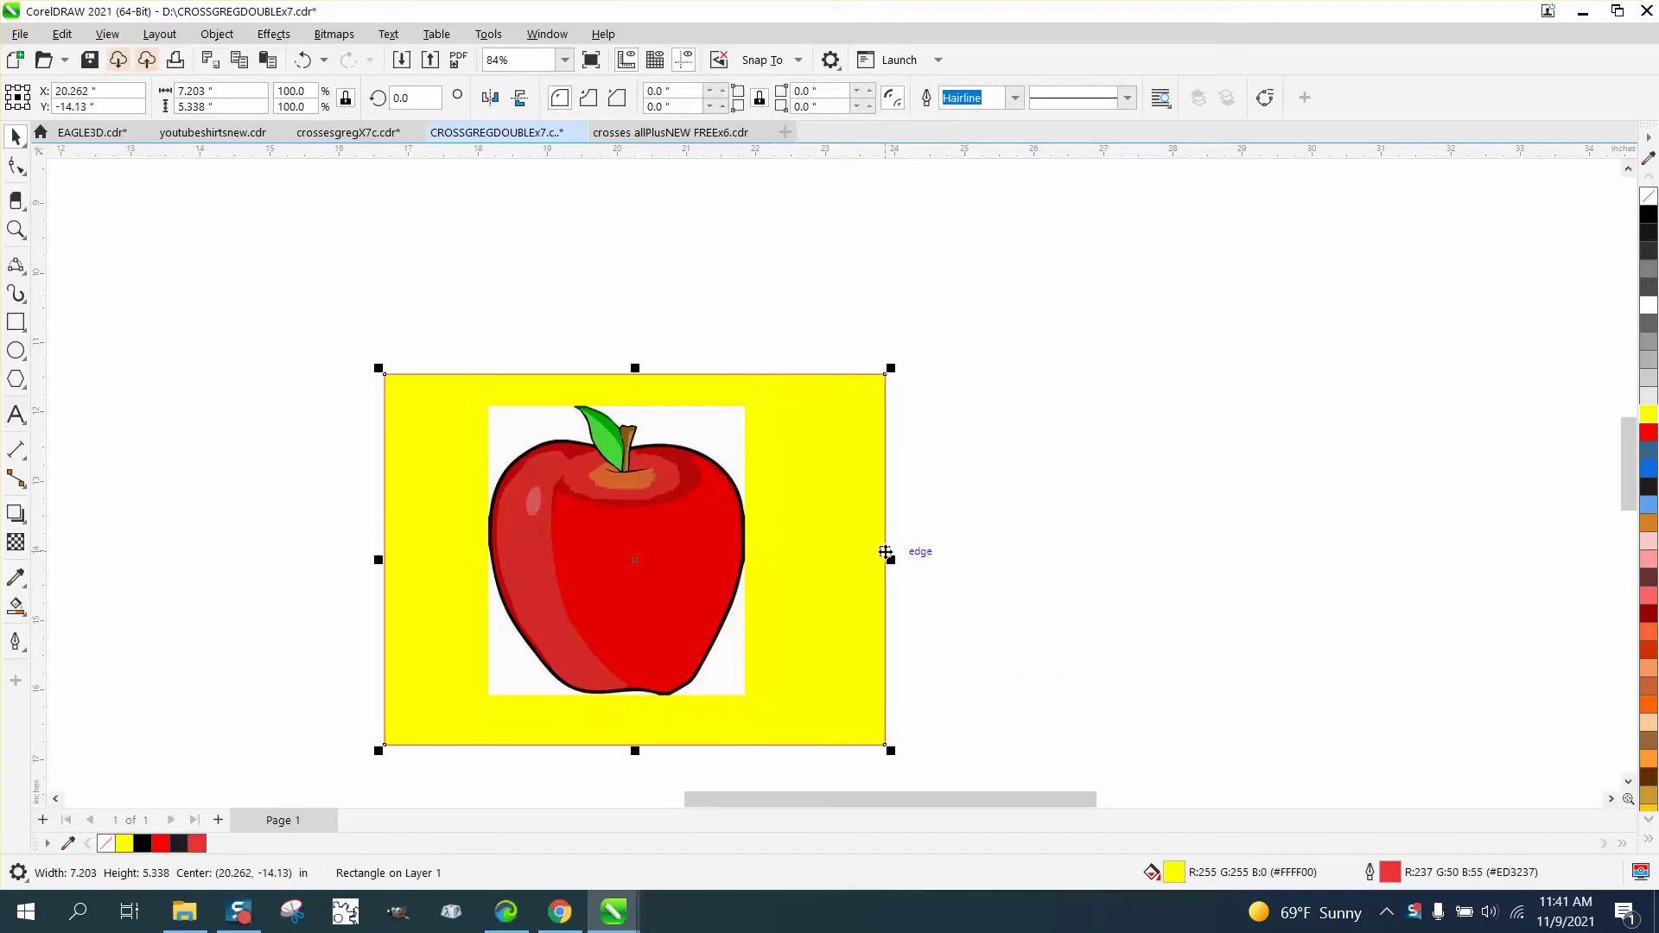
pyautogui.moveTo(886, 556); pyautogui.dragTo(1246, 560)
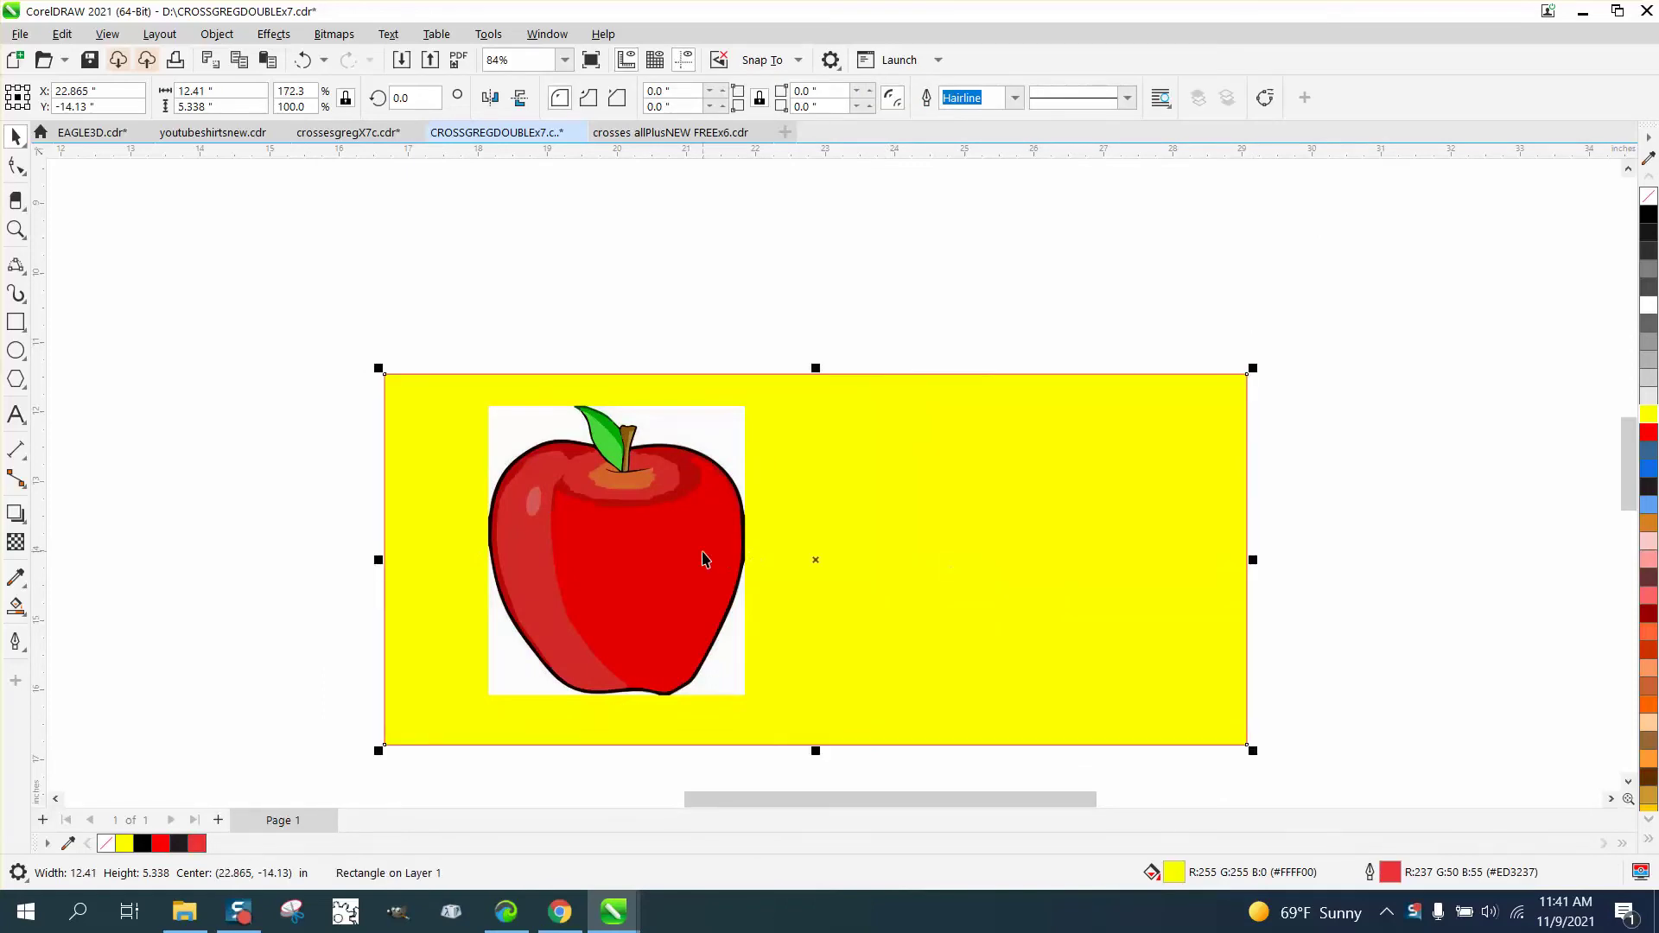
pyautogui.moveTo(704, 559); pyautogui.dragTo(1020, 554)
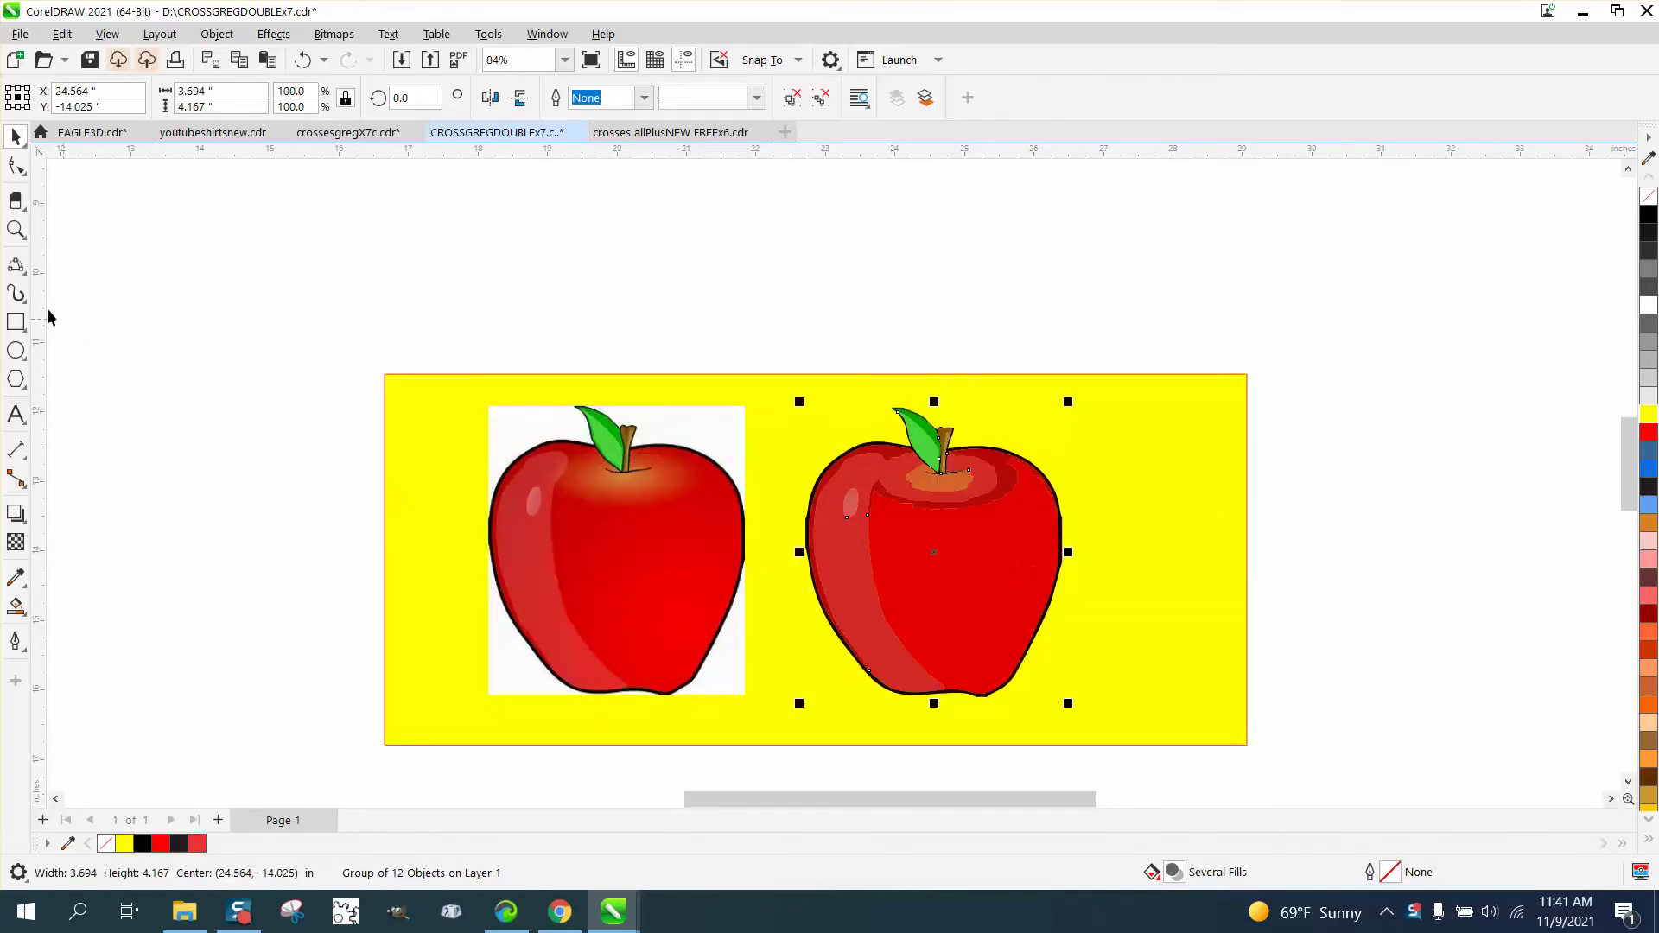
pyautogui.click(16, 228)
pyautogui.moveTo(1037, 523); pyautogui.dragTo(1119, 596)
pyautogui.scroll(-8, 870, 536)
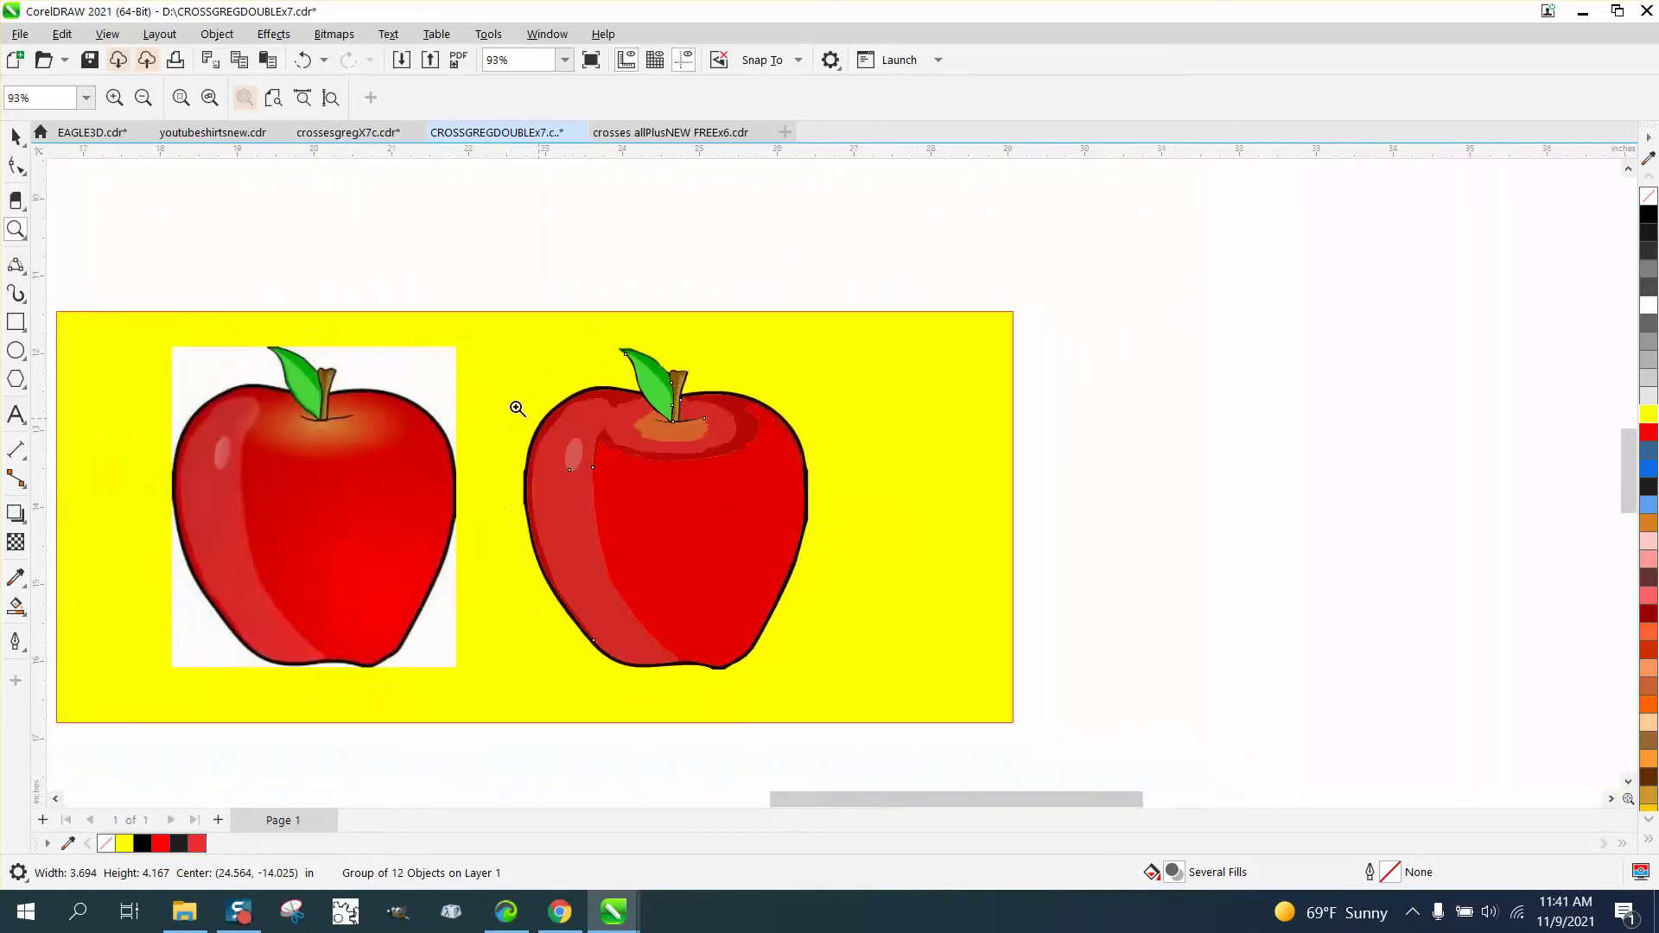
# Ungroup the traced apple into its 12 separate pieces.
pyautogui.click(15, 136)
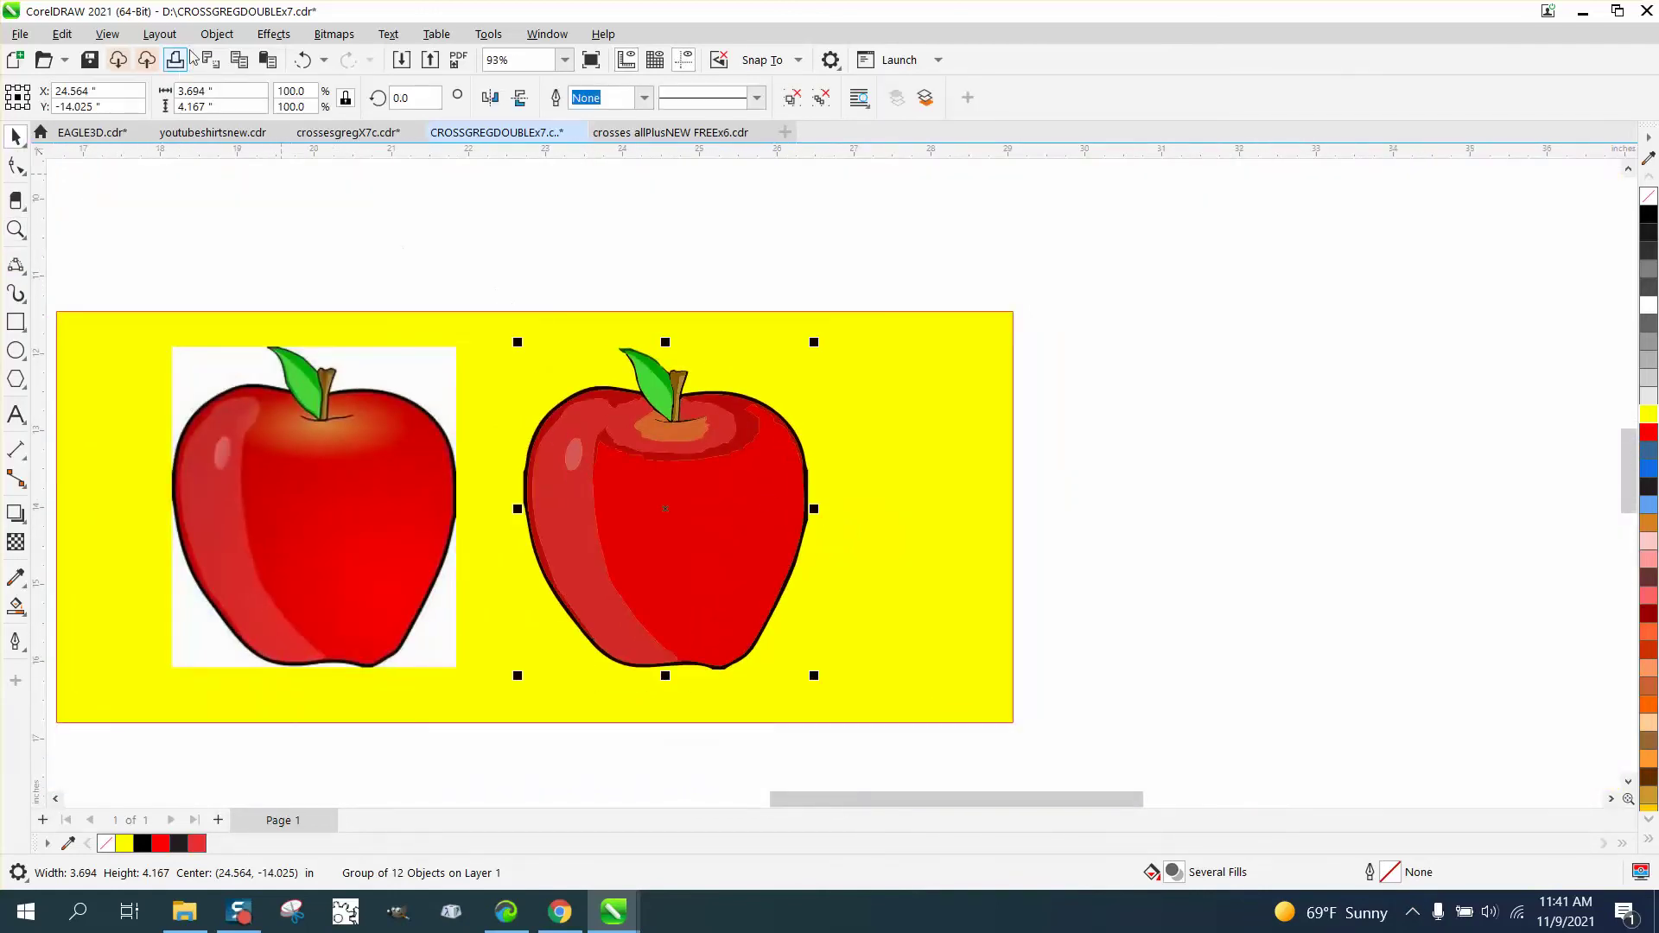
pyautogui.click(216, 33)
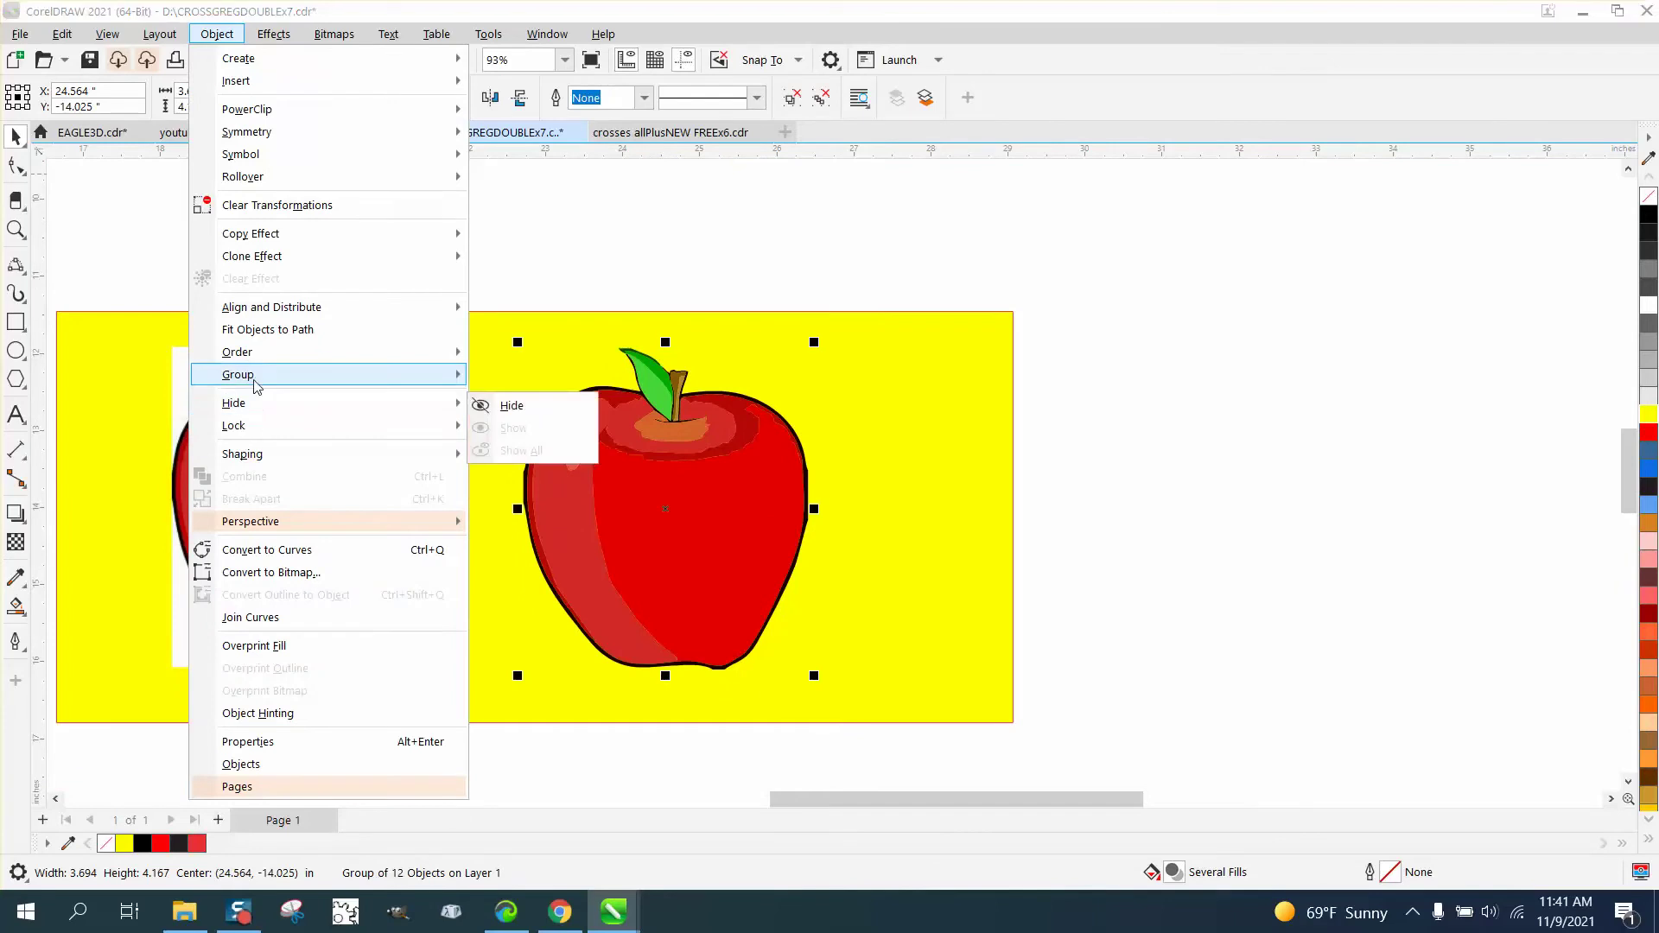
pyautogui.moveTo(257, 385)
pyautogui.click(497, 405)
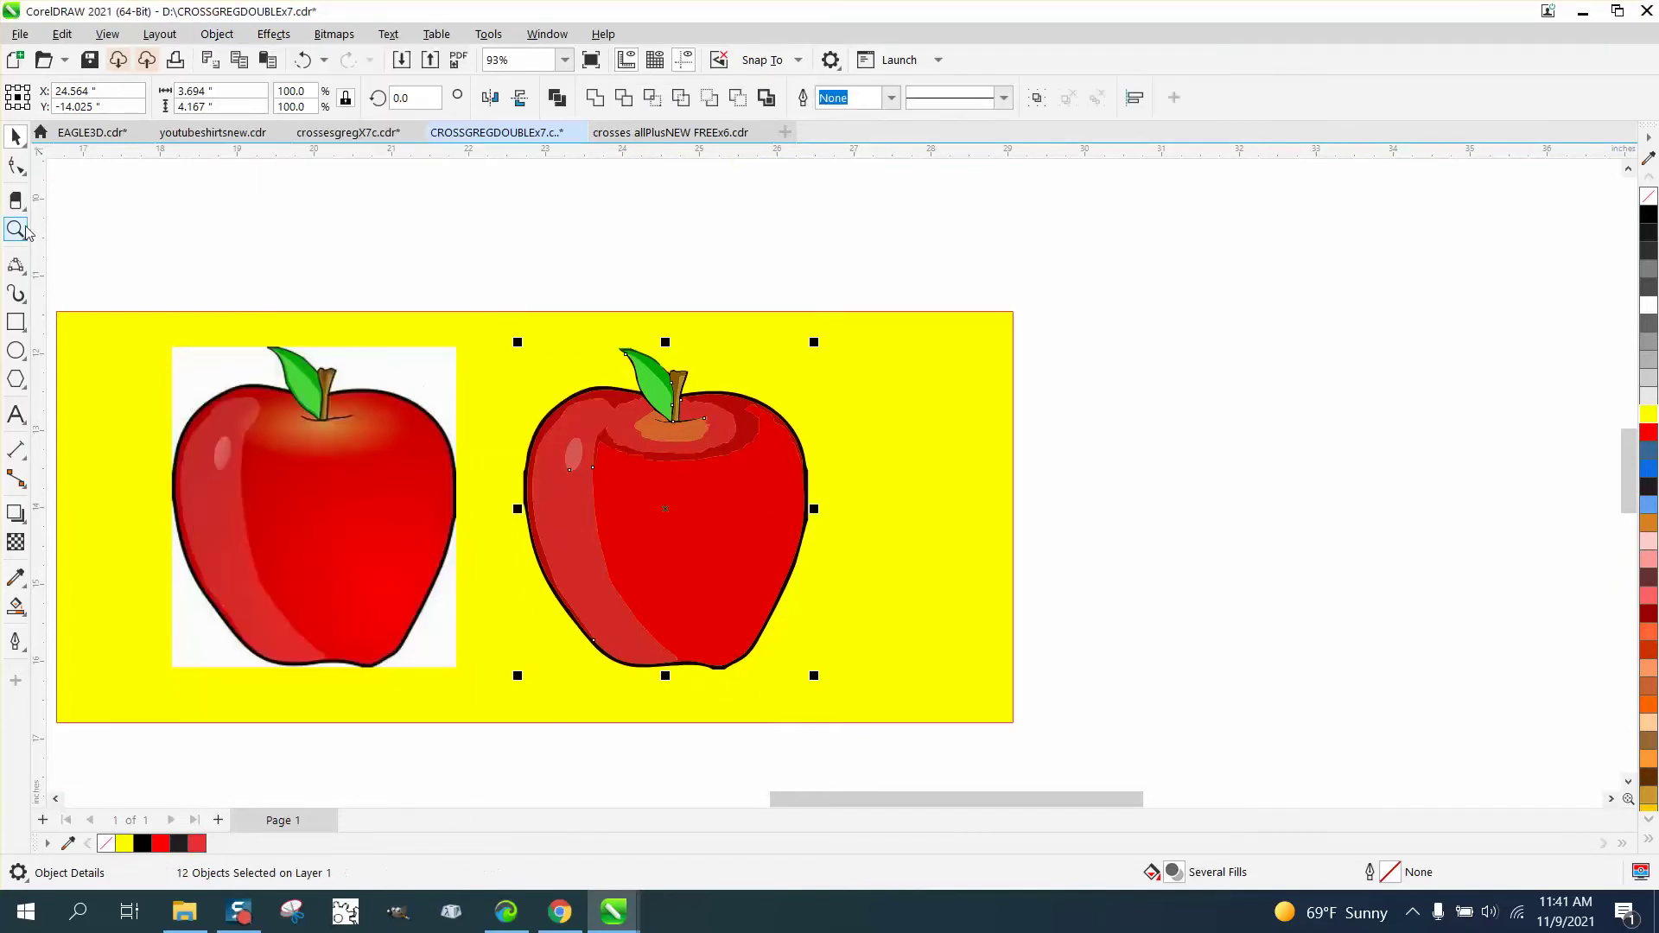
# Delete the corner node and the cusp node on the apple's right edge to smooth it.
pyautogui.click(26, 231)
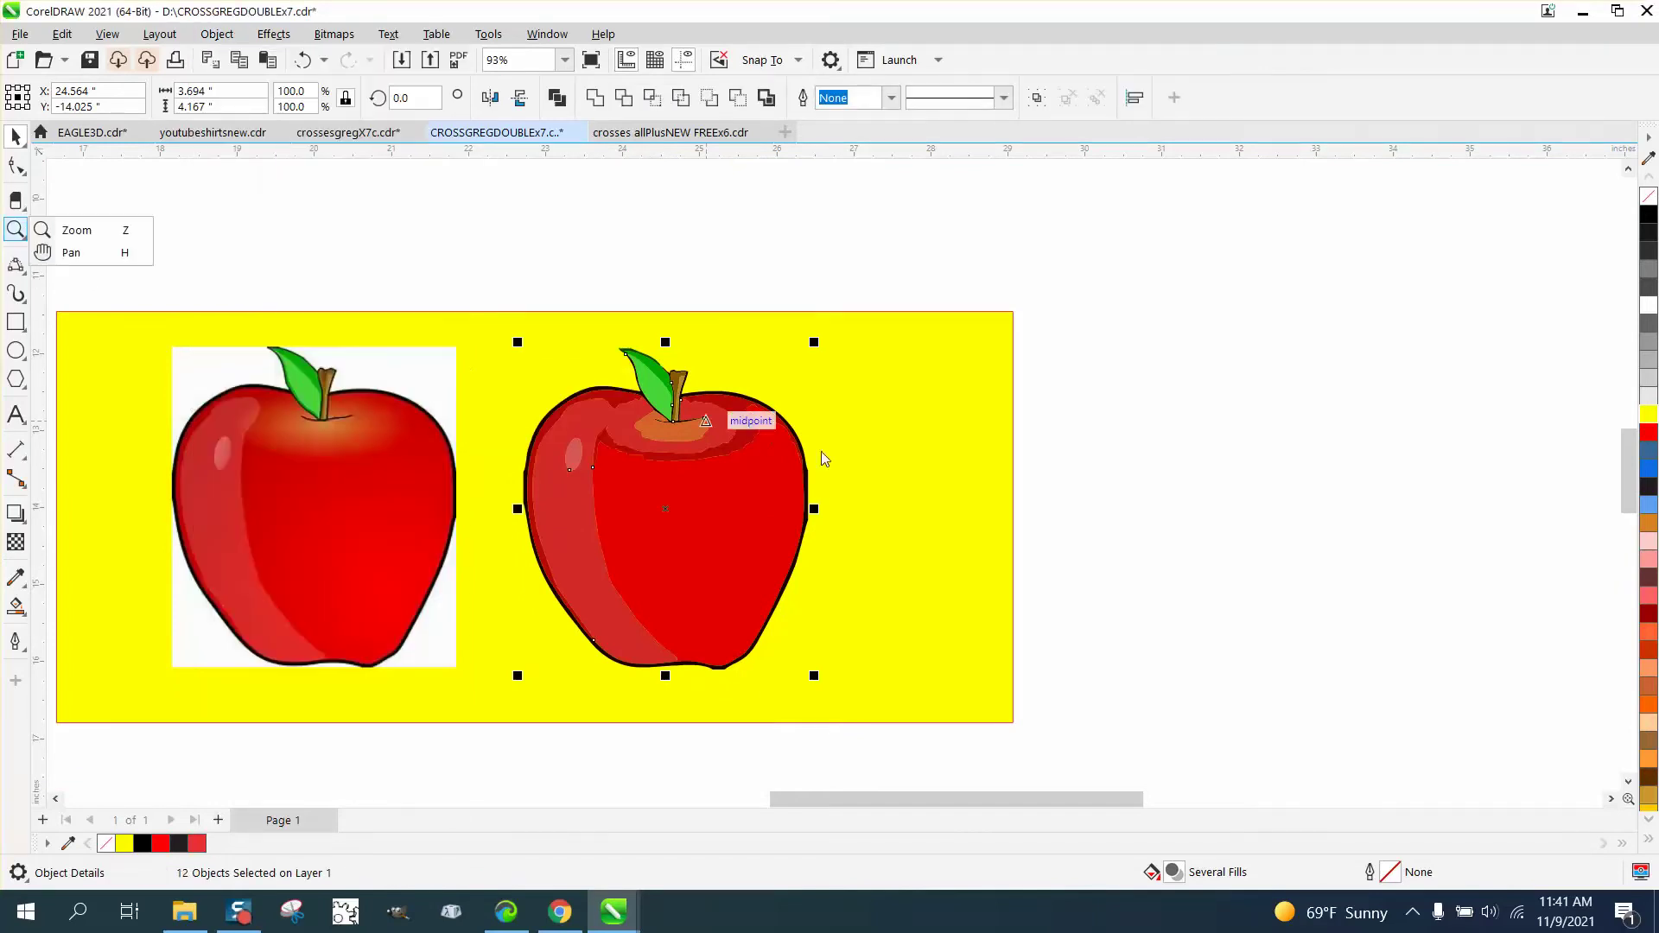
pyautogui.click(77, 229)
pyautogui.moveTo(761, 471); pyautogui.dragTo(902, 552)
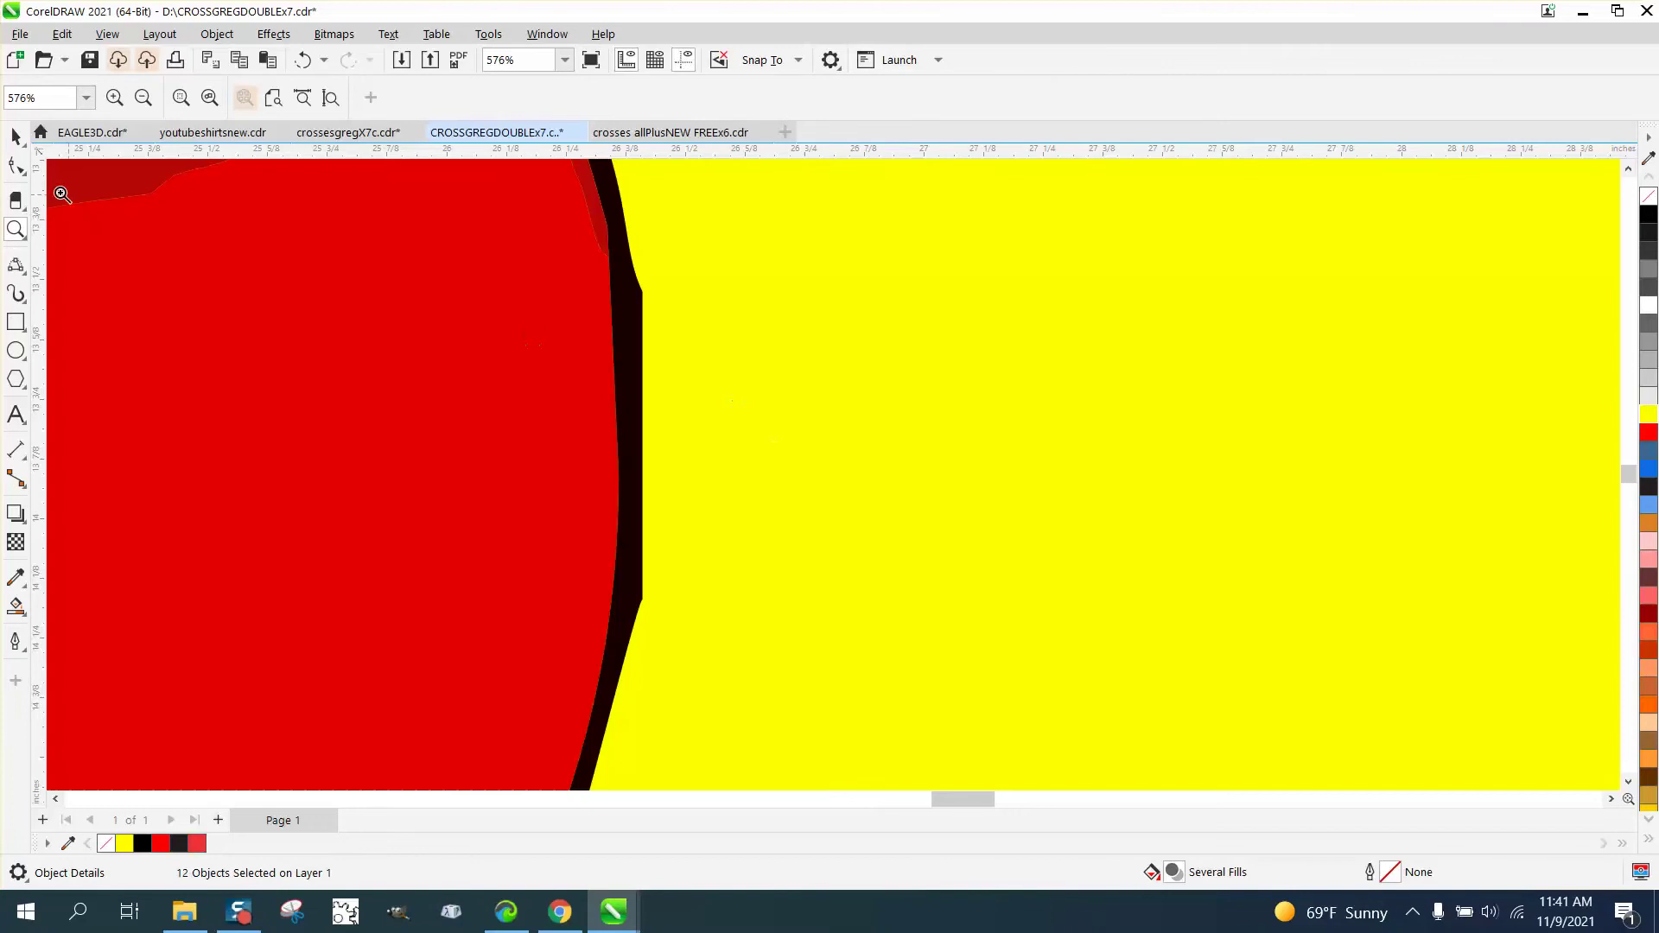
pyautogui.click(15, 165)
pyautogui.click(644, 290)
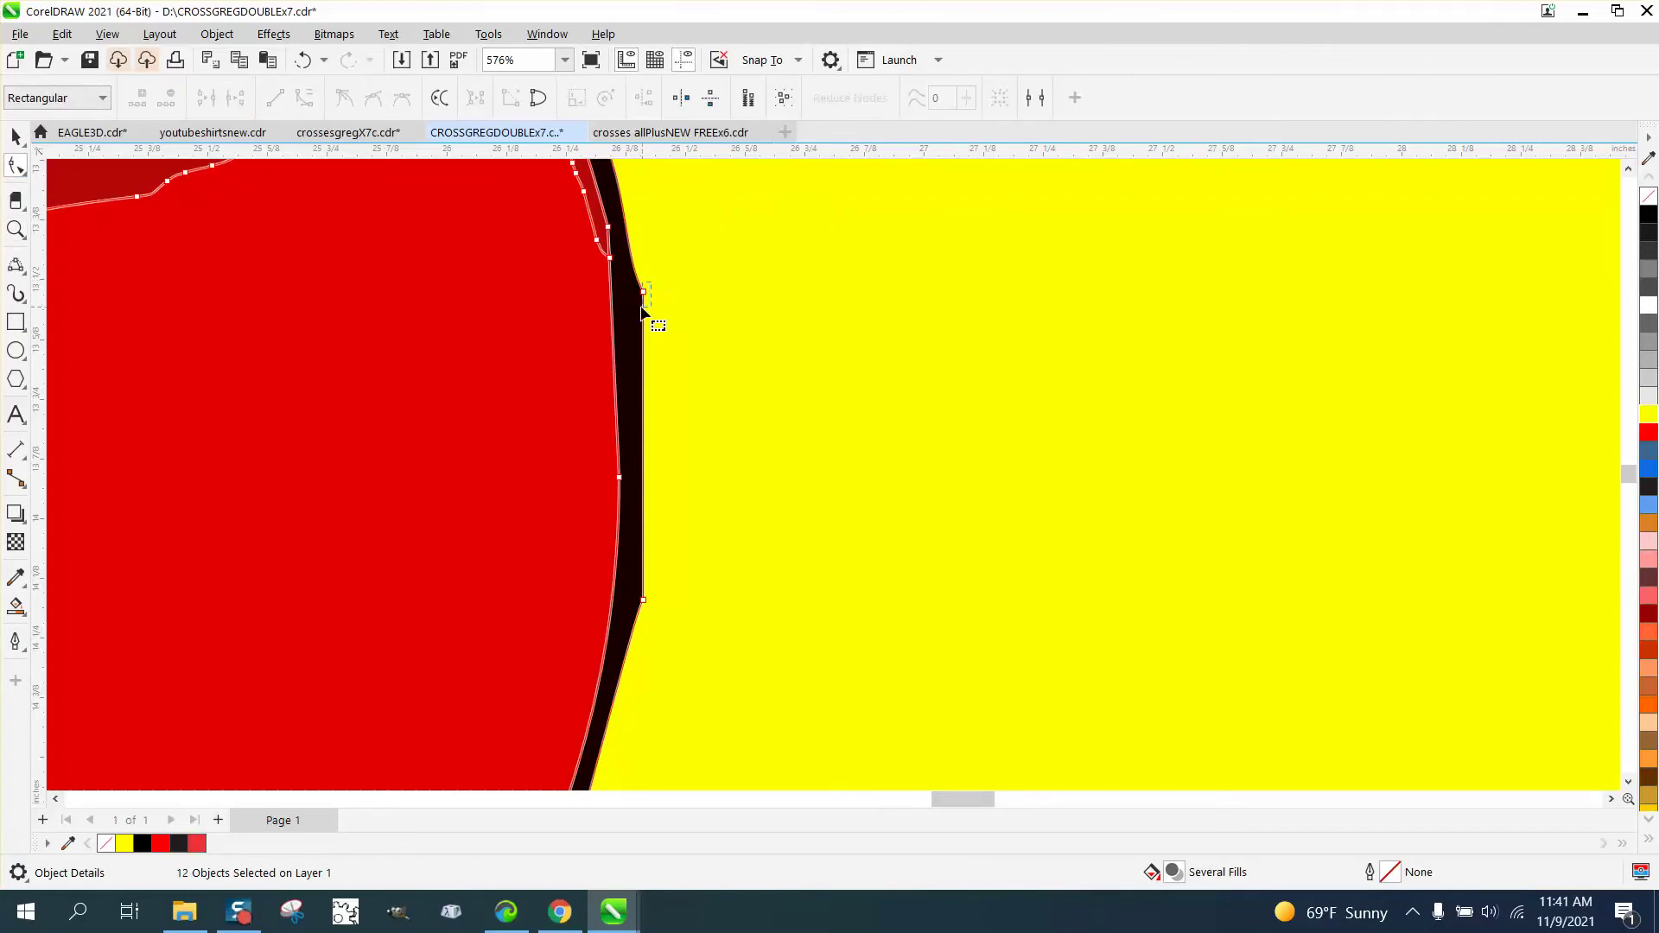
pyautogui.press('Delete')
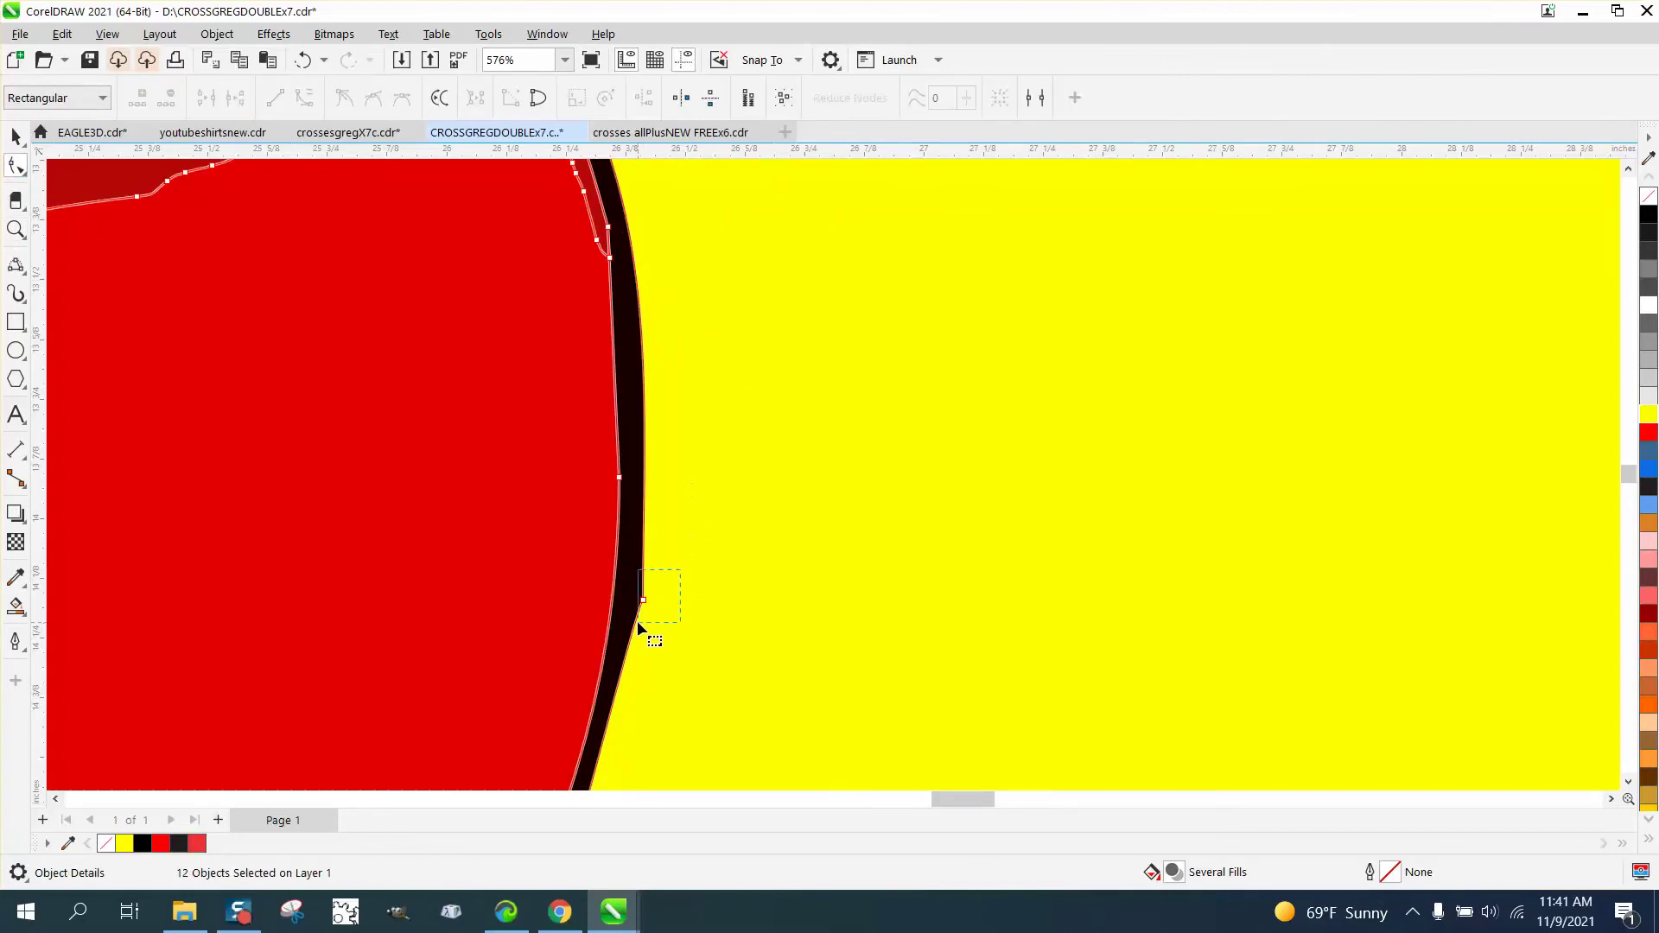
pyautogui.moveTo(638, 624); pyautogui.dragTo(639, 624)
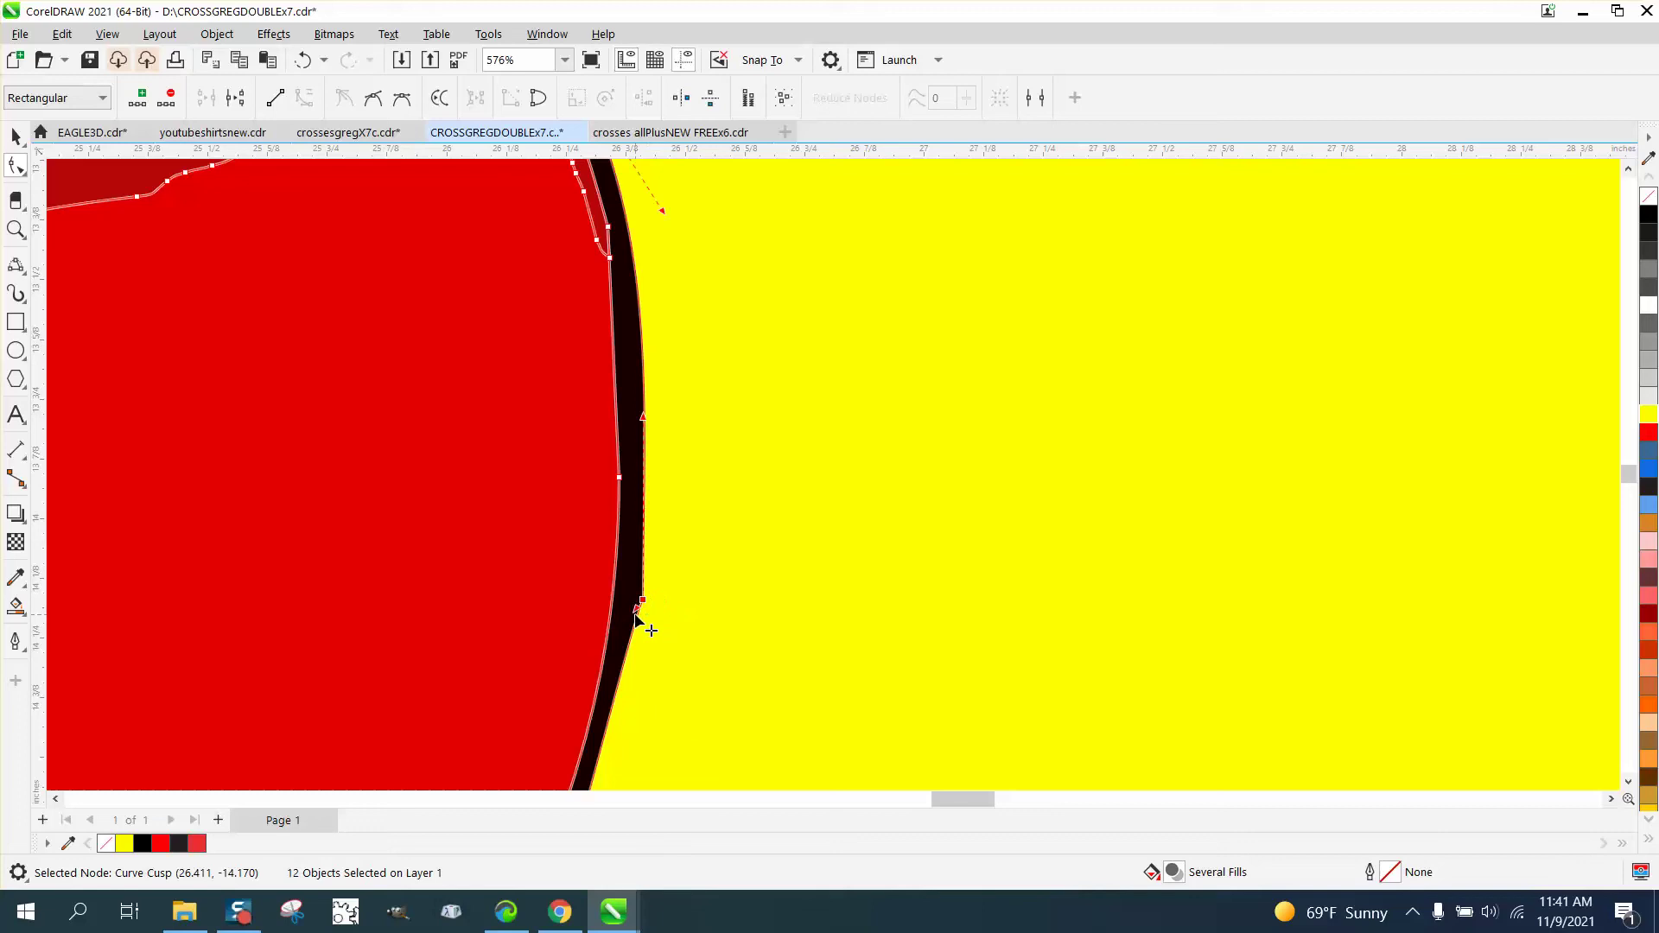
pyautogui.press('Delete')
pyautogui.scroll(-2, 684, 525)
pyautogui.scroll(-1, 684, 526)
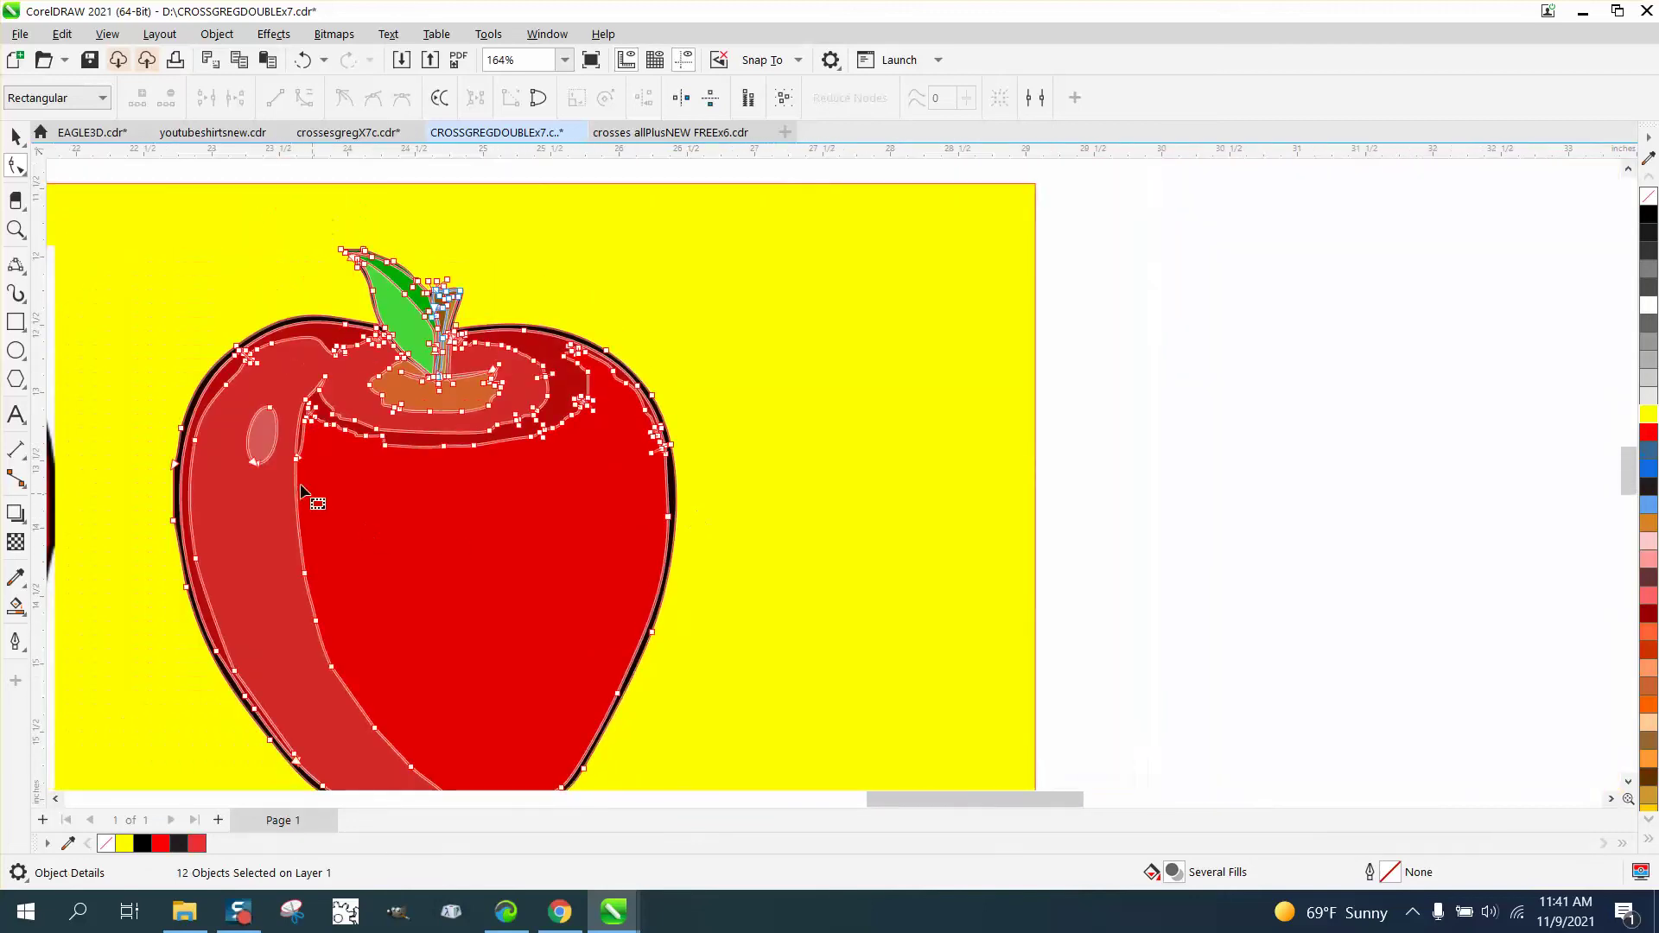
# Zoom in on the apple's left edge and select its nodes with the Shape tool.
pyautogui.click(16, 229)
pyautogui.moveTo(136, 436); pyautogui.dragTo(254, 554)
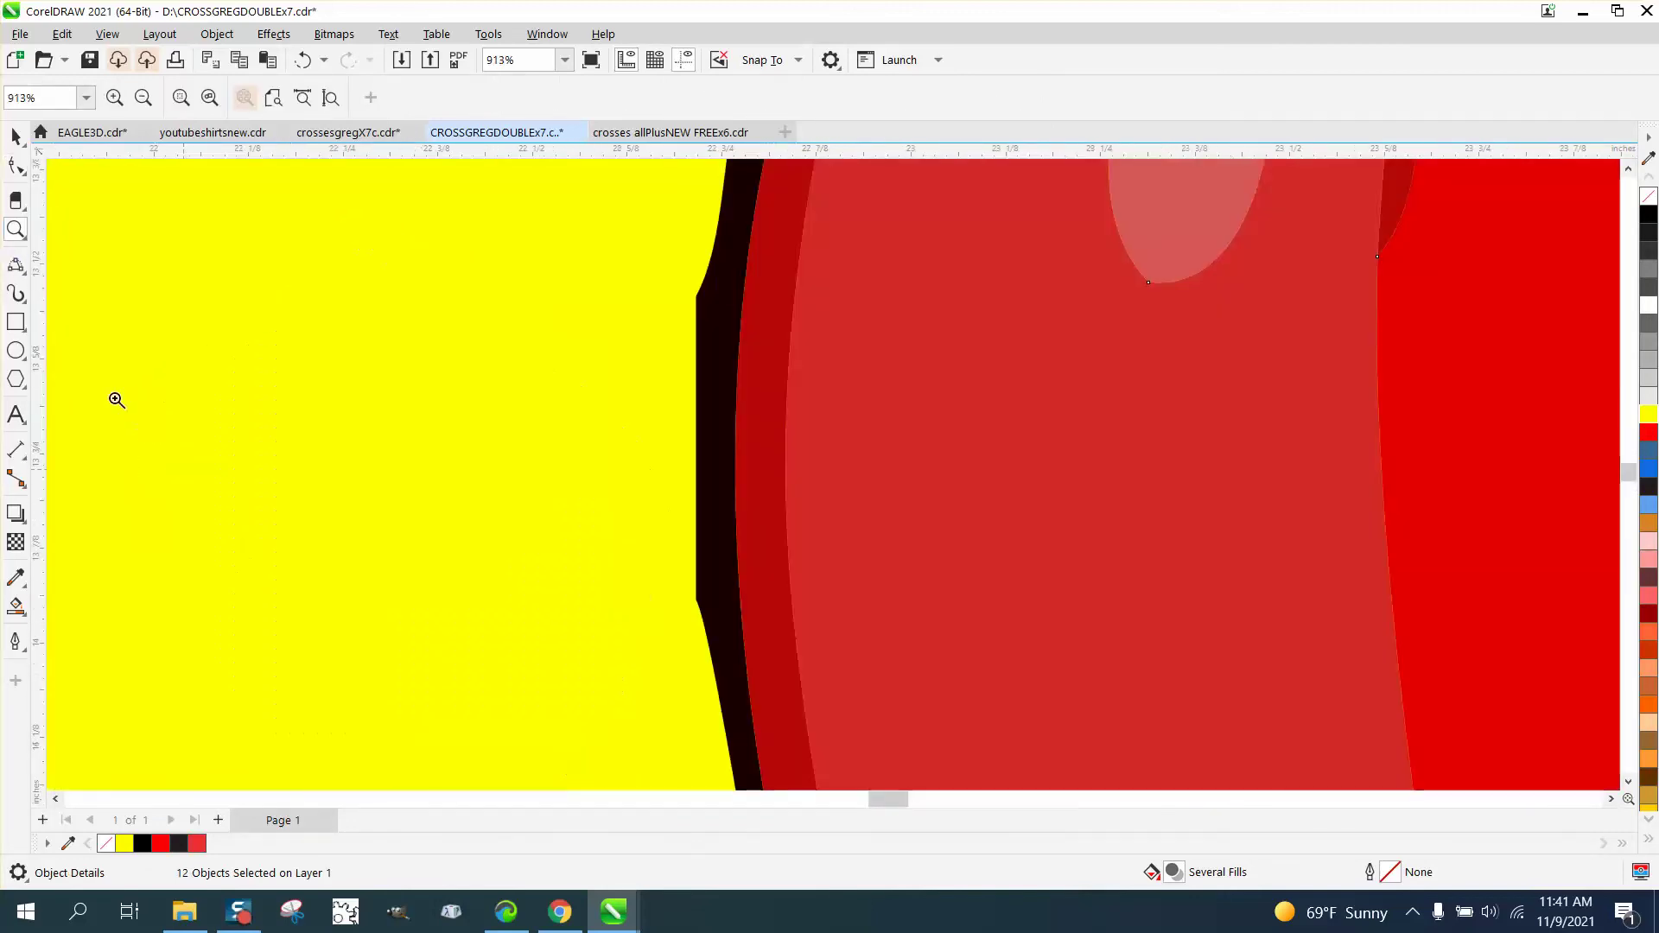
pyautogui.click(15, 166)
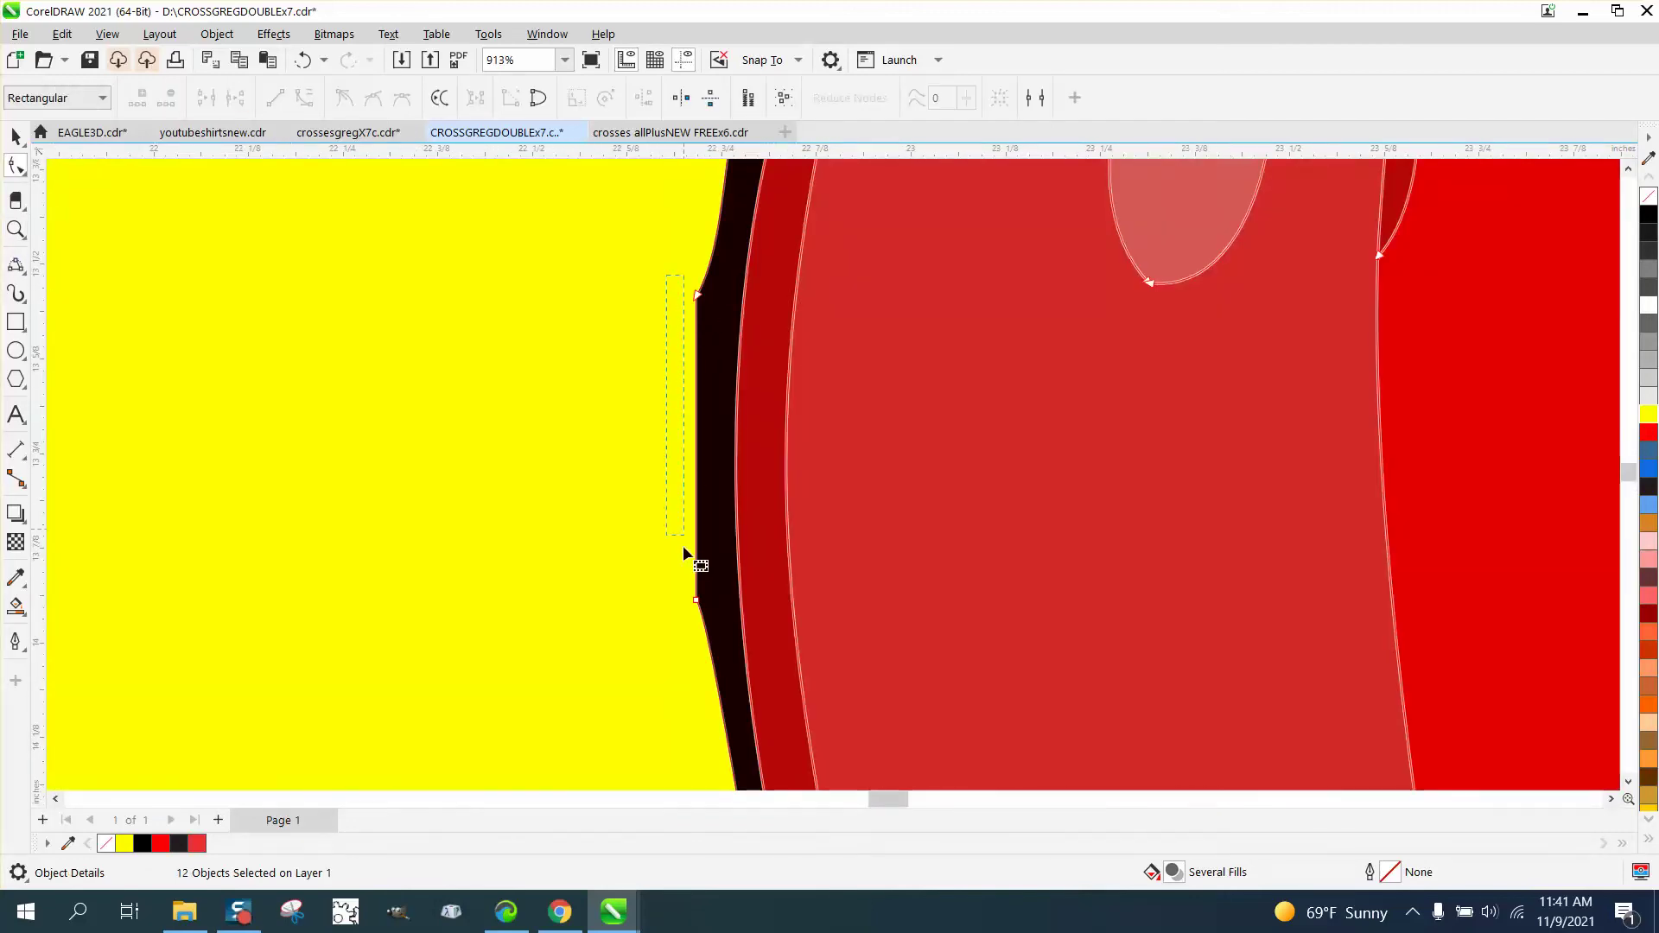
pyautogui.moveTo(683, 550); pyautogui.dragTo(684, 551)
pyautogui.scroll(-3, 592, 555)
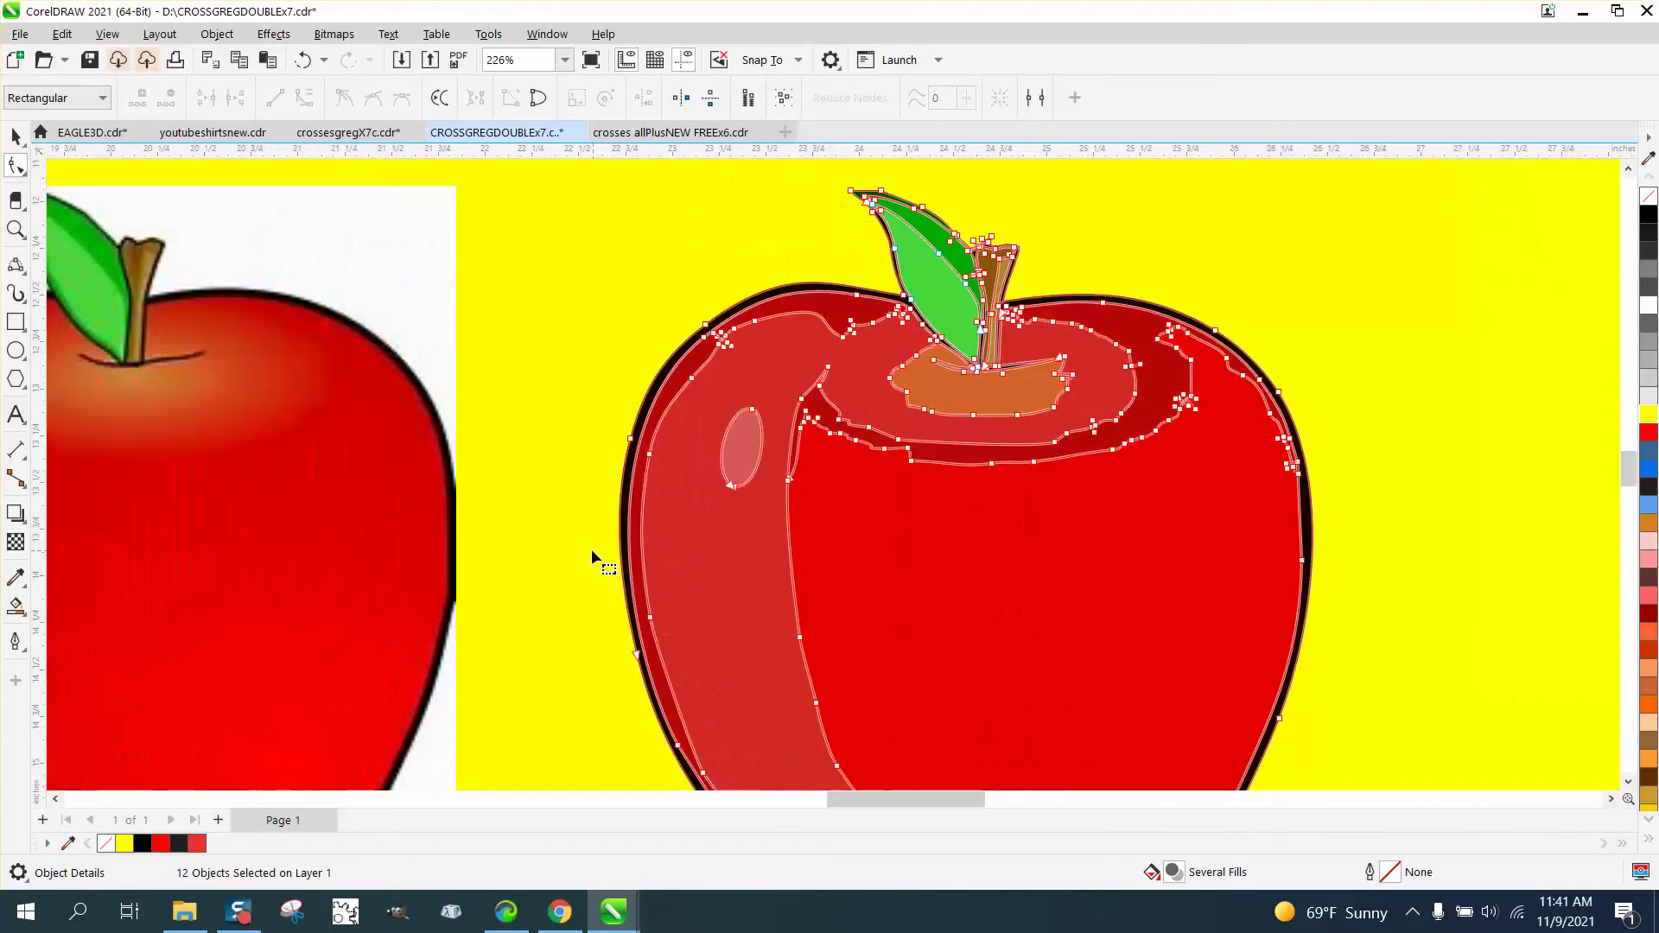
pyautogui.scroll(-1, 591, 556)
# Marquee-select all 12 pieces of the traced apple.
pyautogui.press('space')
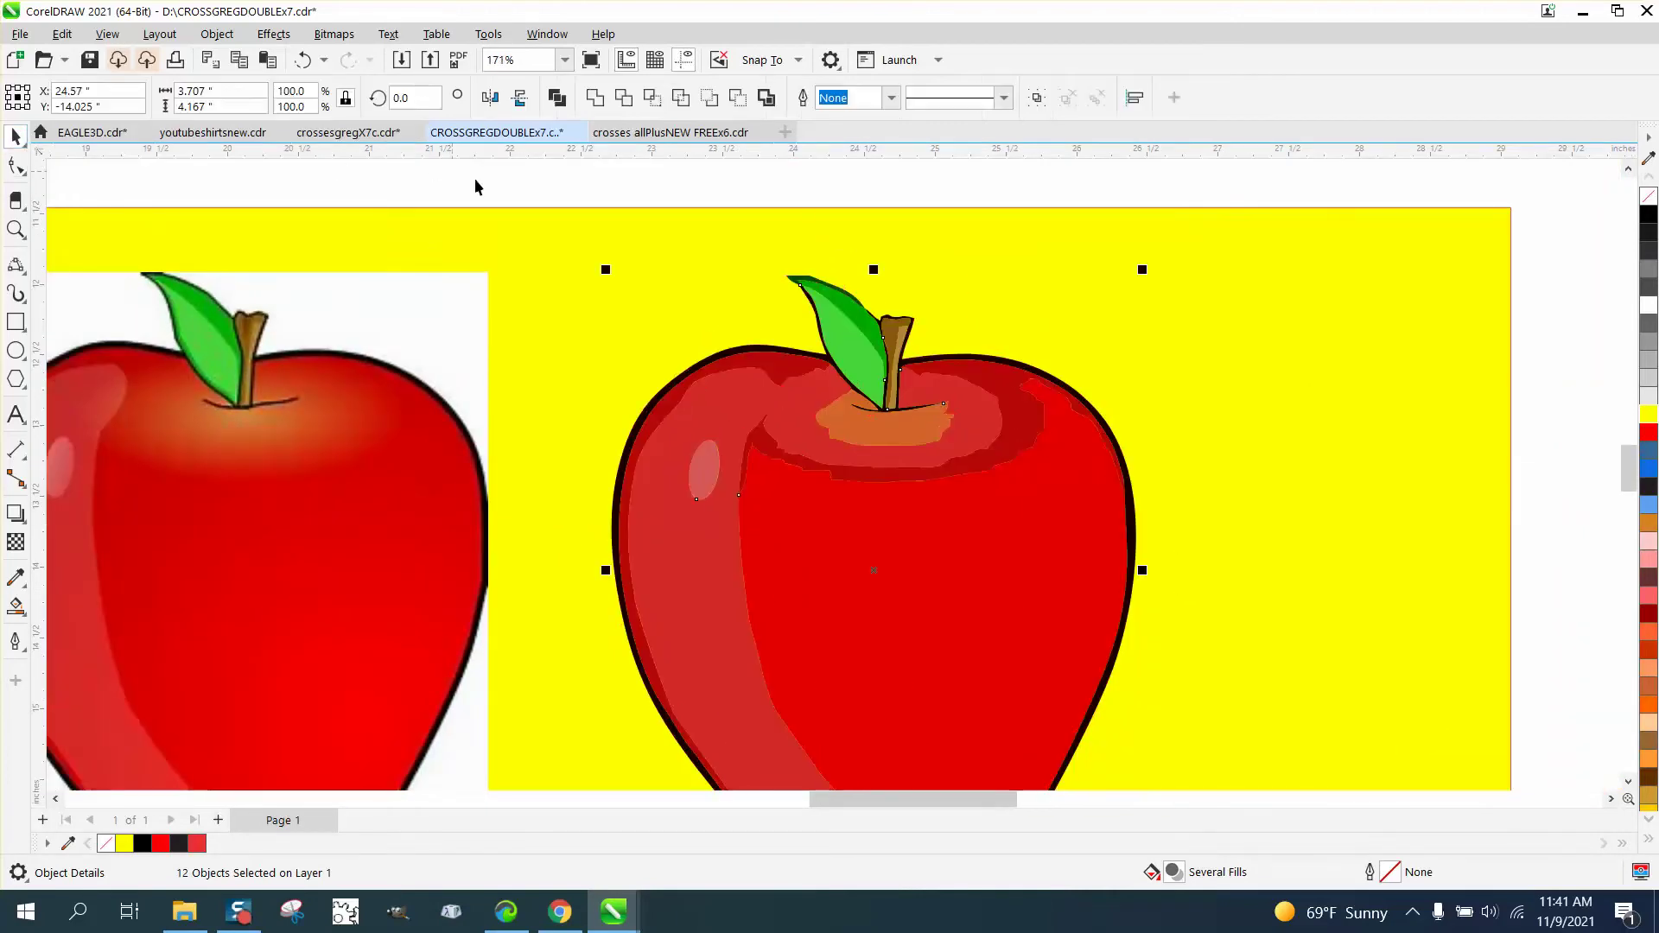
pyautogui.click(530, 185)
pyautogui.scroll(-1, 530, 184)
pyautogui.moveTo(549, 180); pyautogui.dragTo(1087, 722)
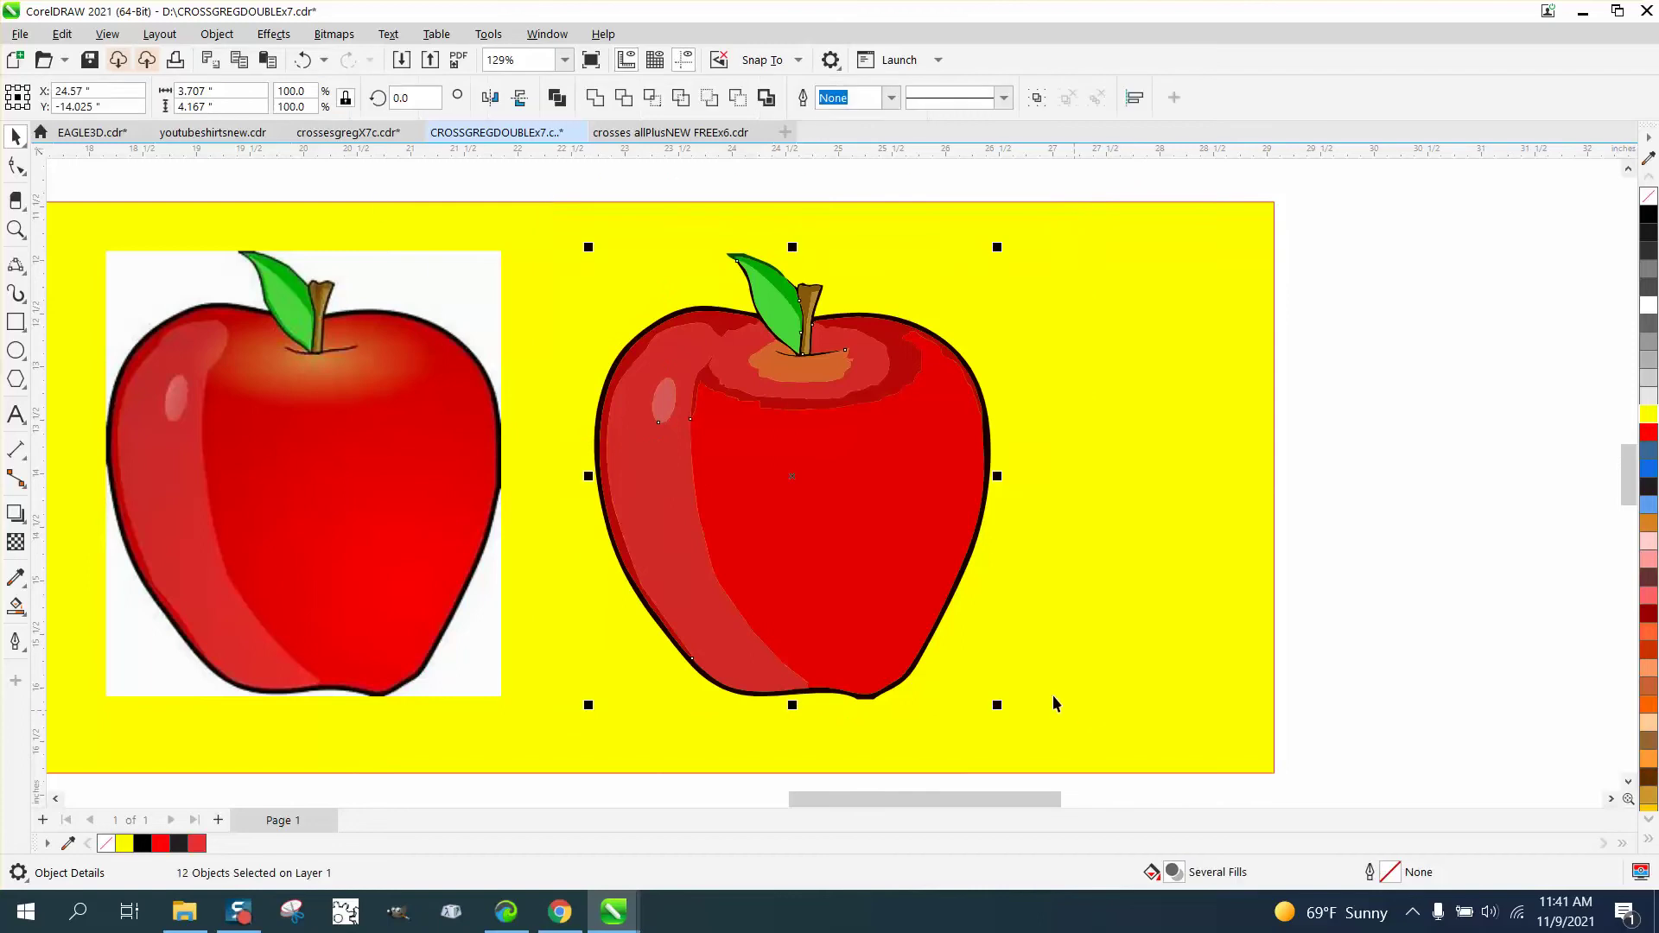
# Set the nudge distance to 4".
pyautogui.click(355, 186)
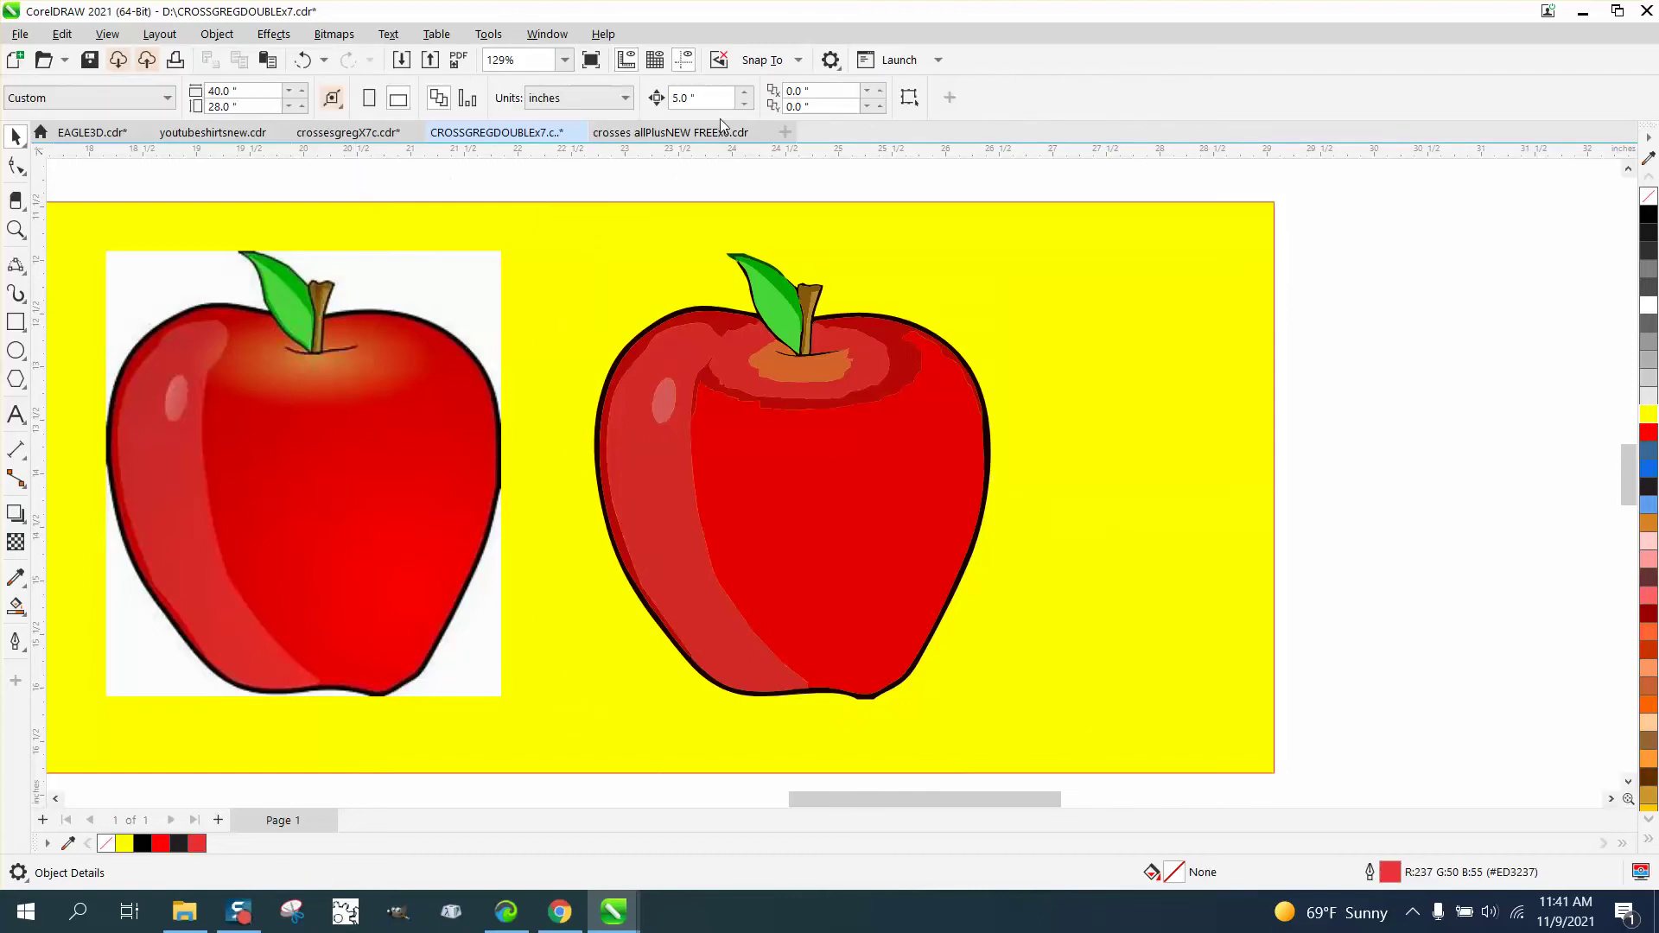
pyautogui.click(700, 97)
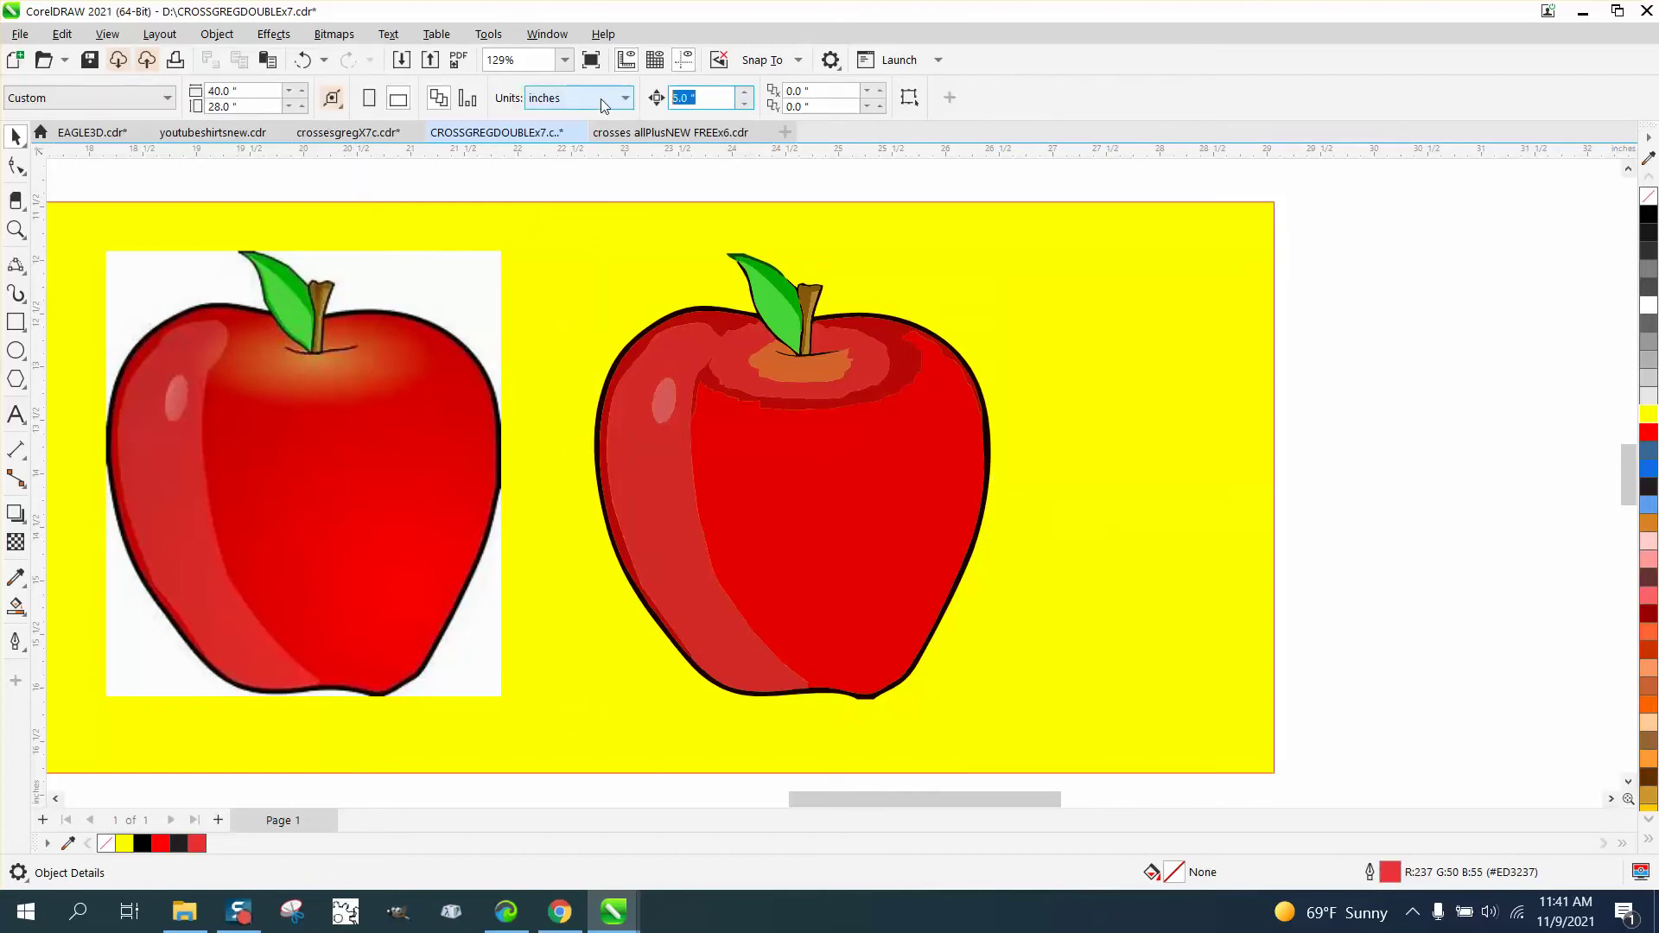
pyautogui.write('4')
# Create a boundary outline of the traced apple and widen the yellow background to 14.044".
pyautogui.moveTo(549, 182); pyautogui.dragTo(1113, 743)
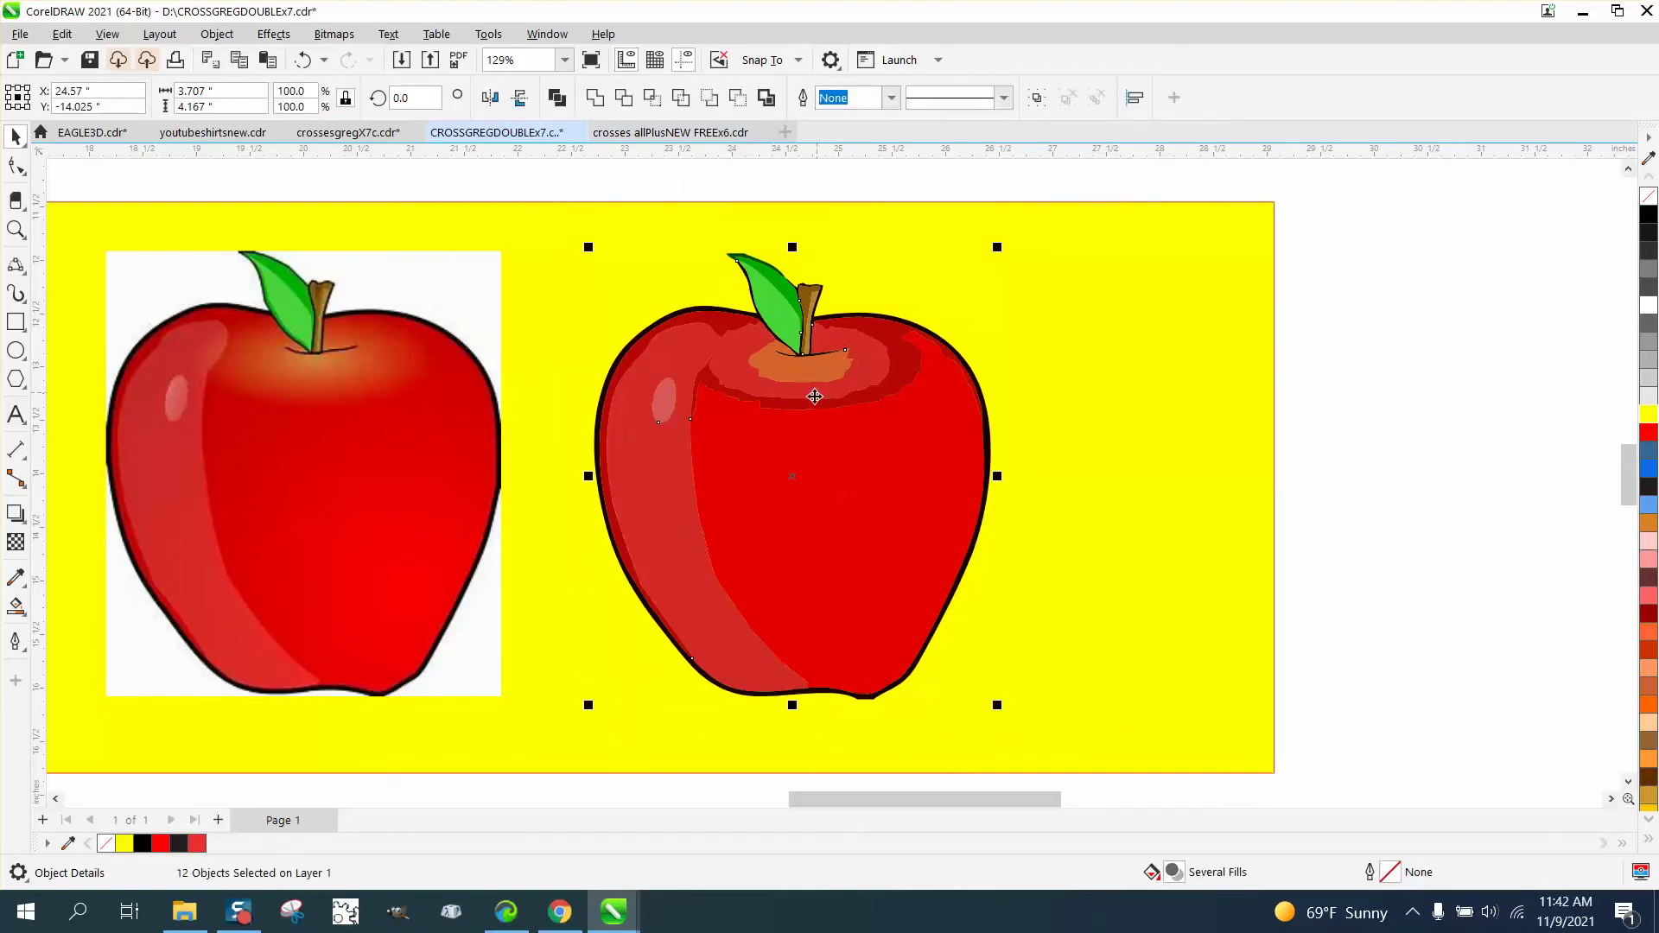
pyautogui.click(766, 98)
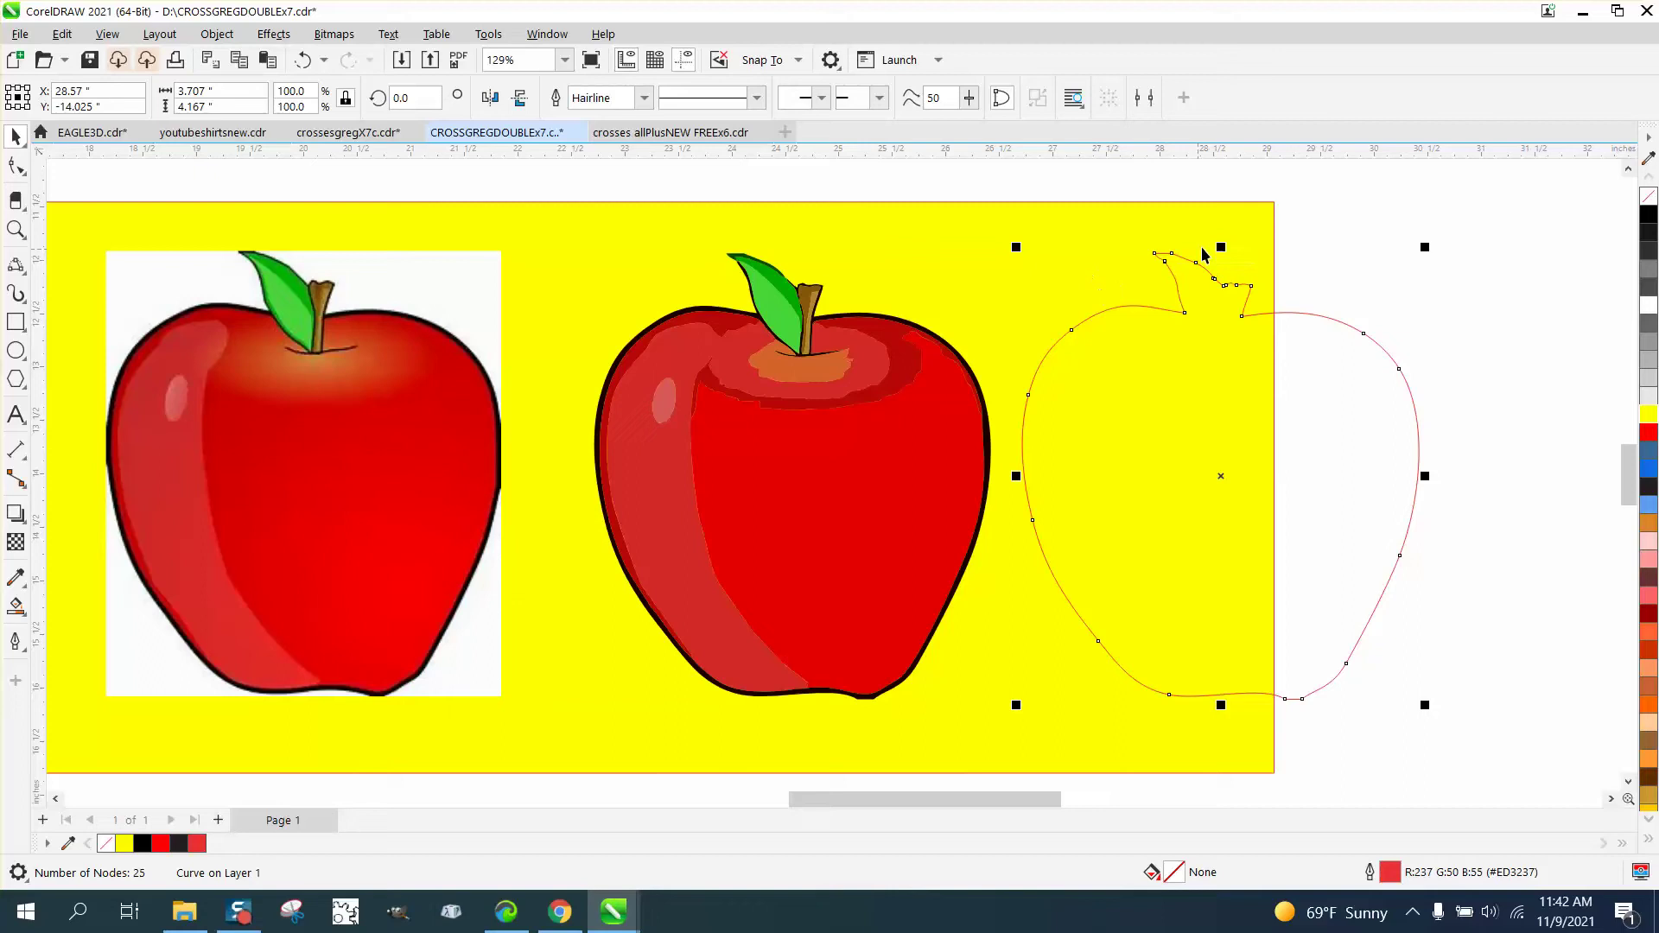
pyautogui.click(1257, 267)
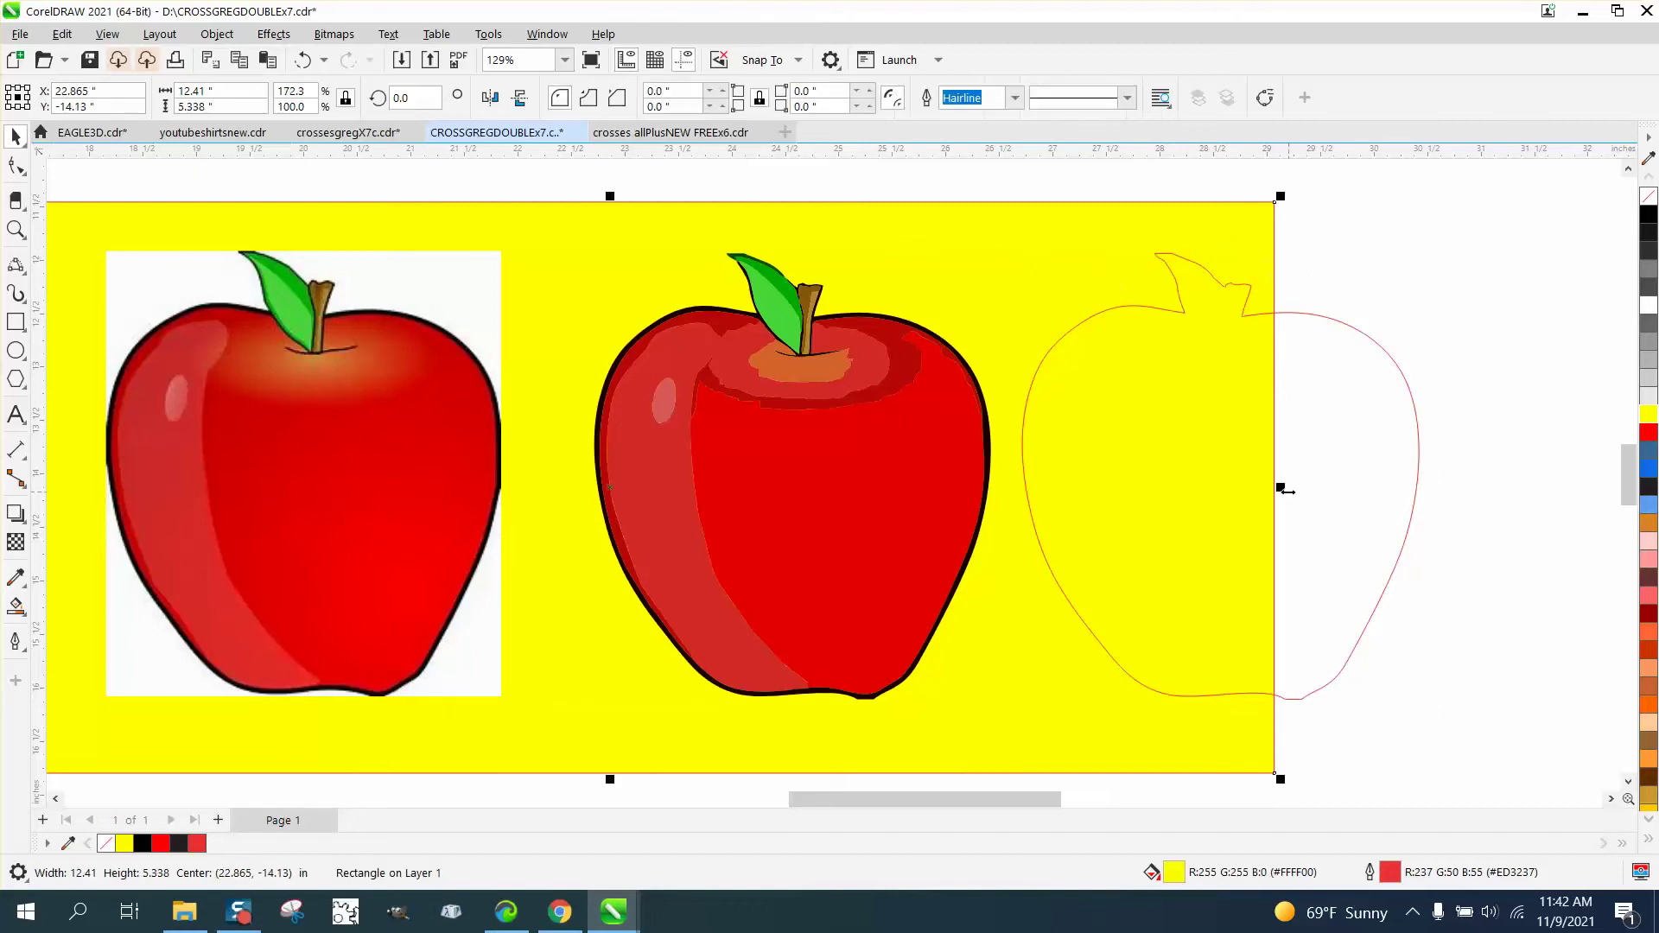
pyautogui.moveTo(1283, 487); pyautogui.dragTo(1455, 488)
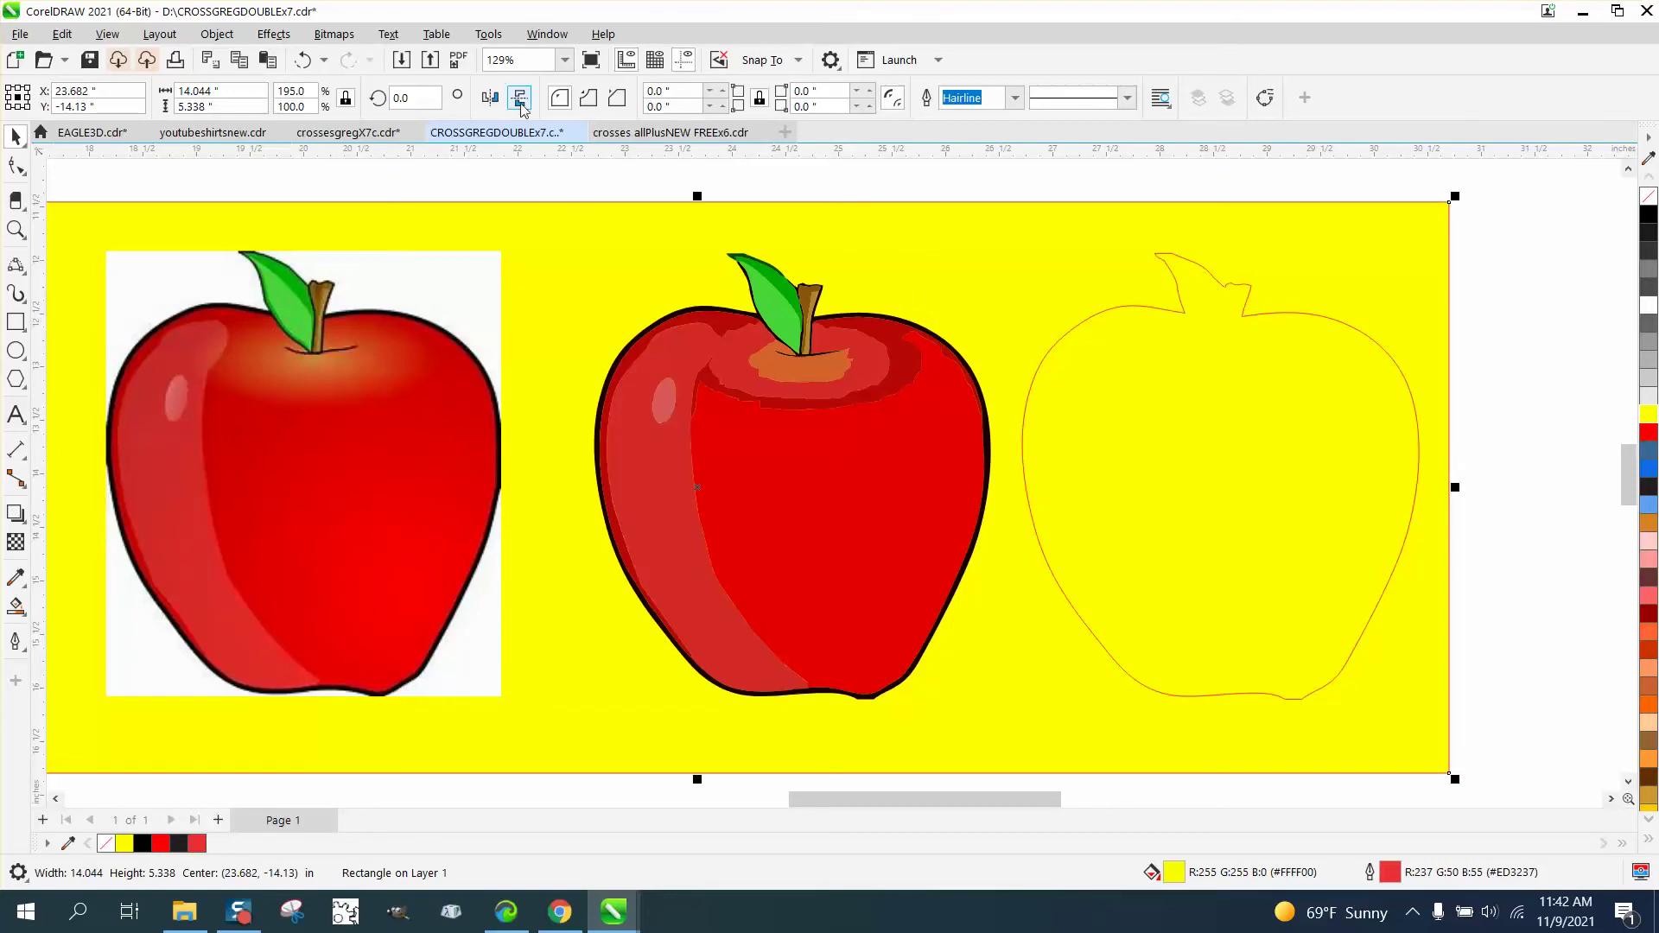
# Open the Contour docker, apply a 0.1" contour to the yellow background, then undo it.
pyautogui.click(288, 36)
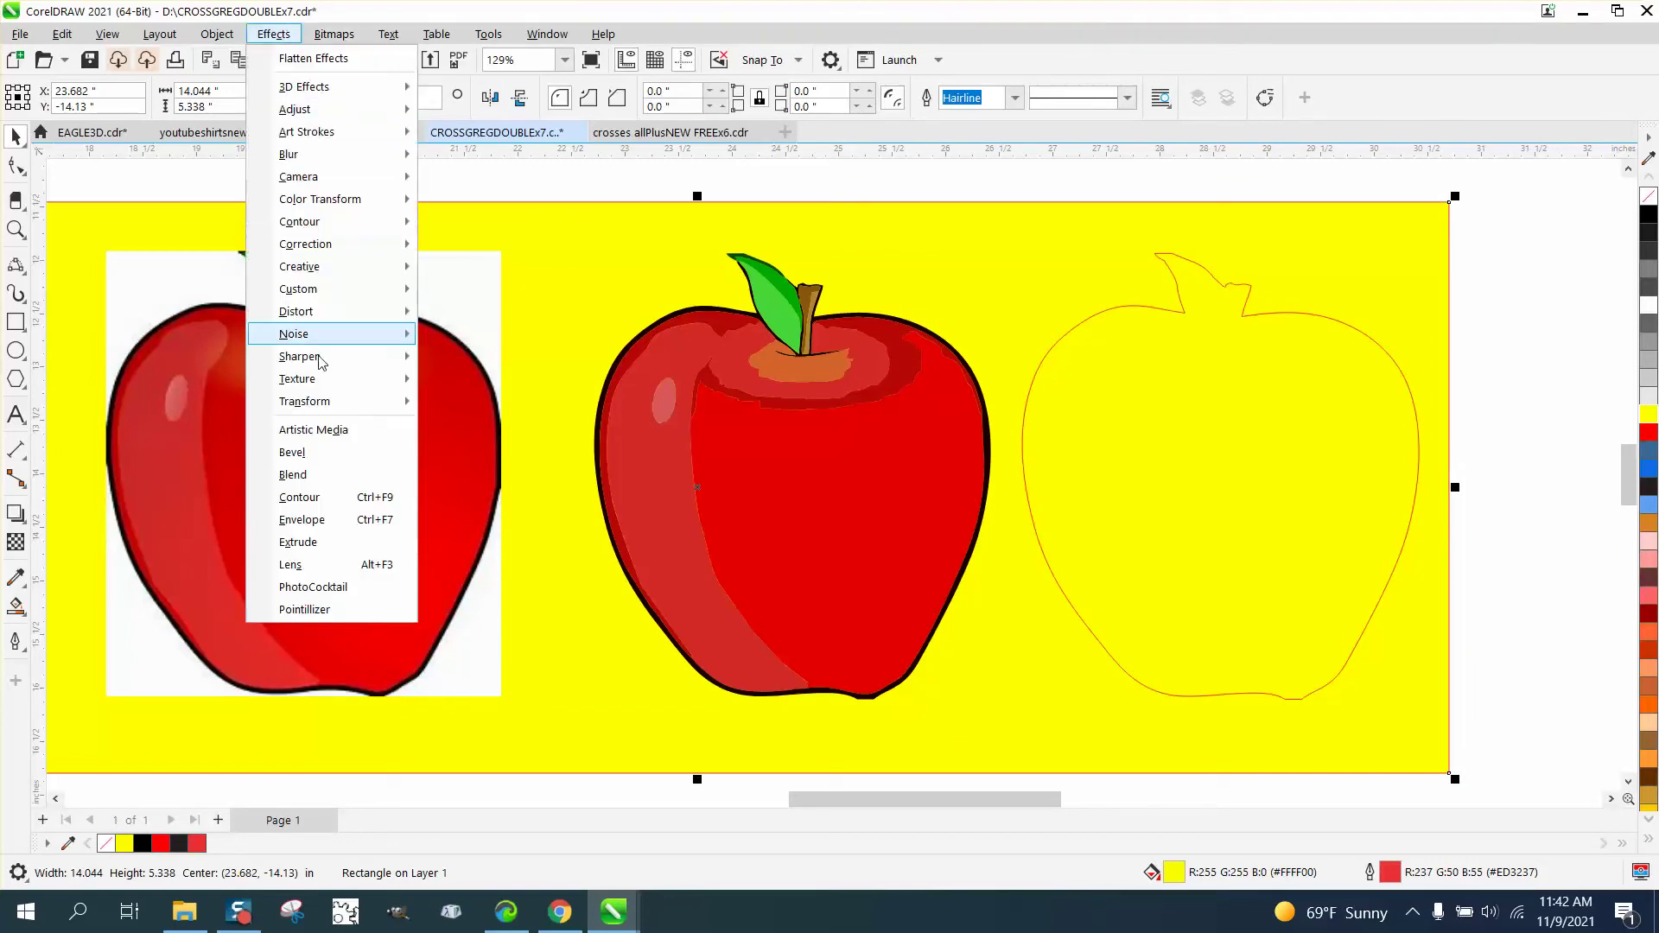
pyautogui.click(322, 499)
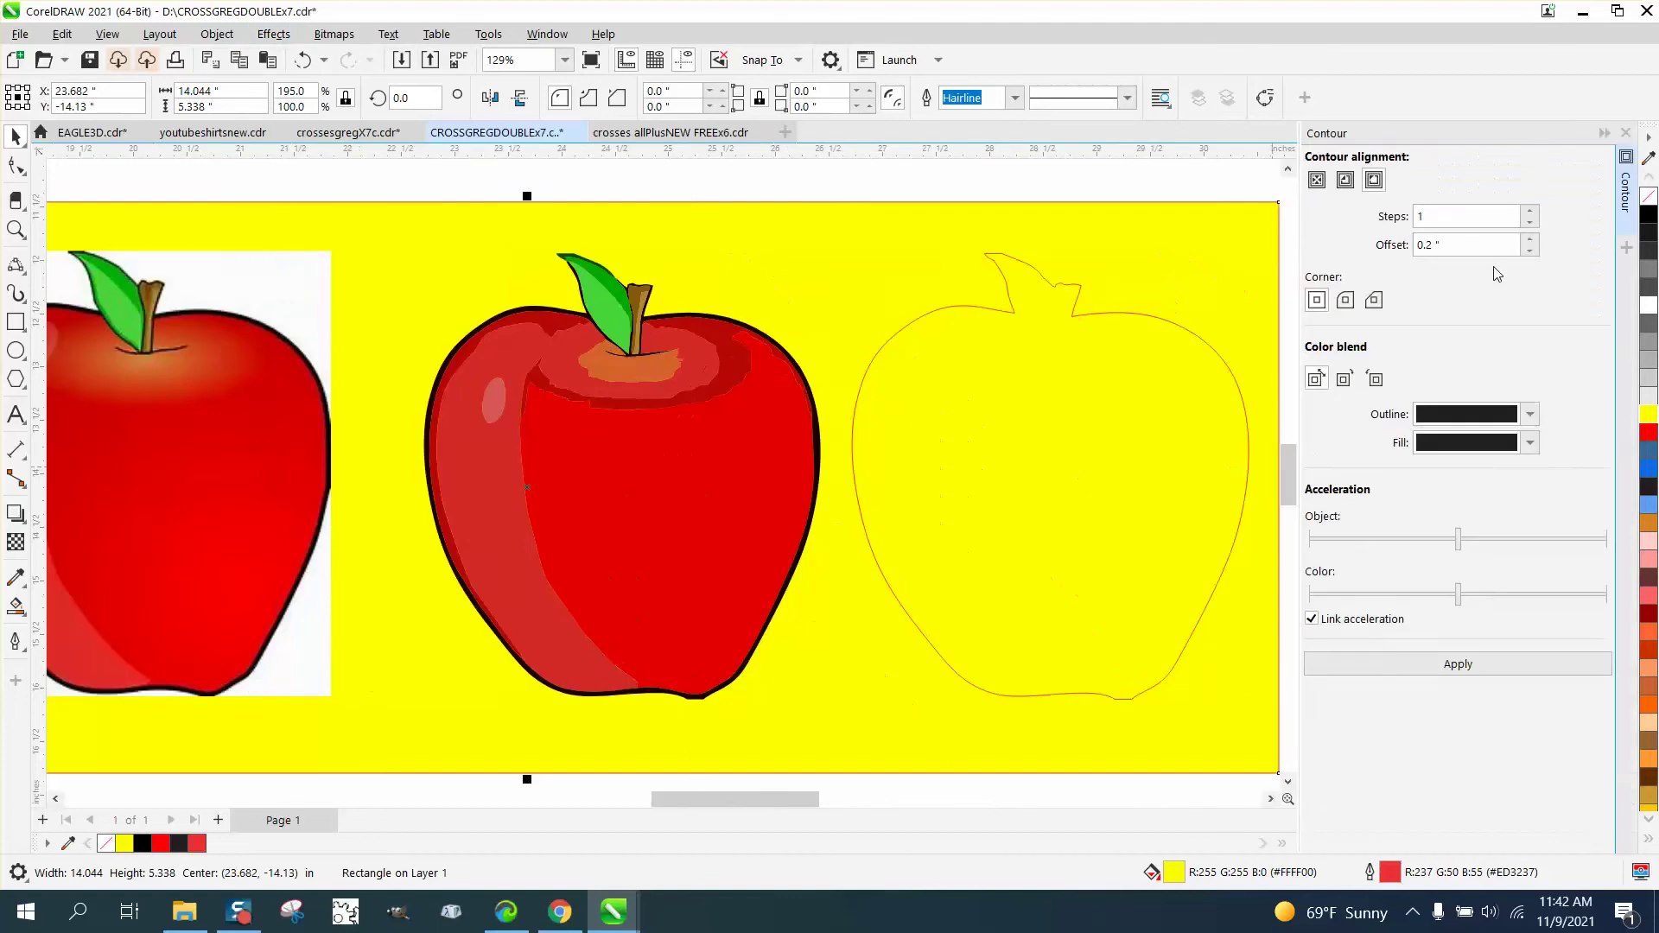
pyautogui.click(1425, 253)
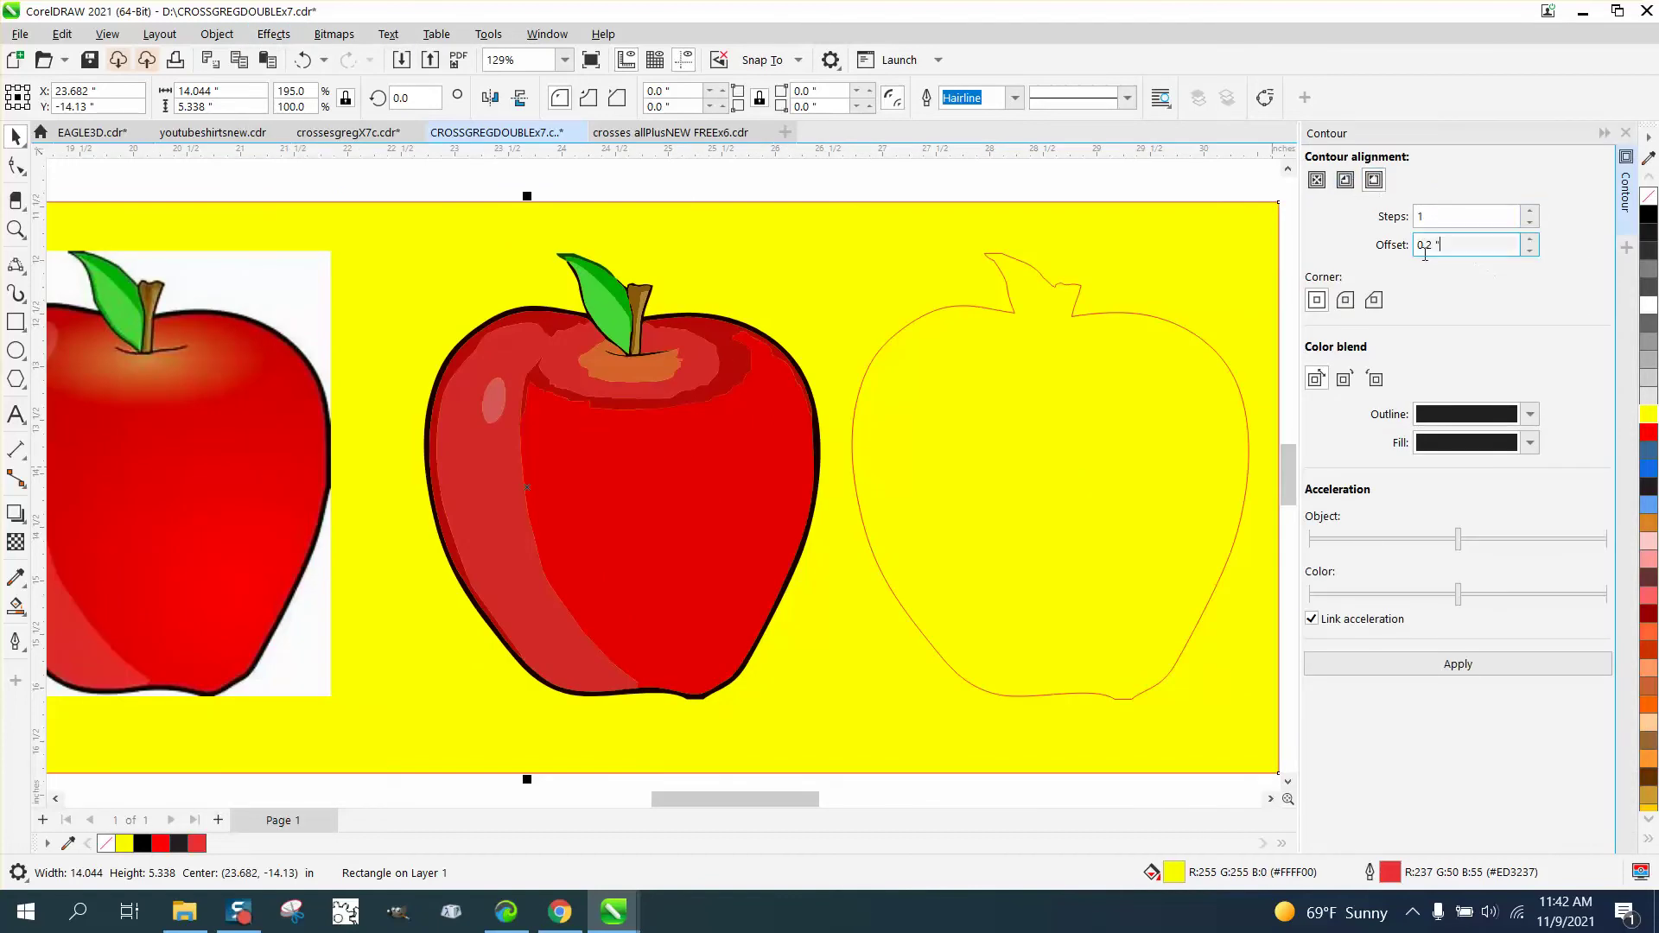
pyautogui.doubleClick(1424, 247)
pyautogui.write('.1')
pyautogui.click(1460, 665)
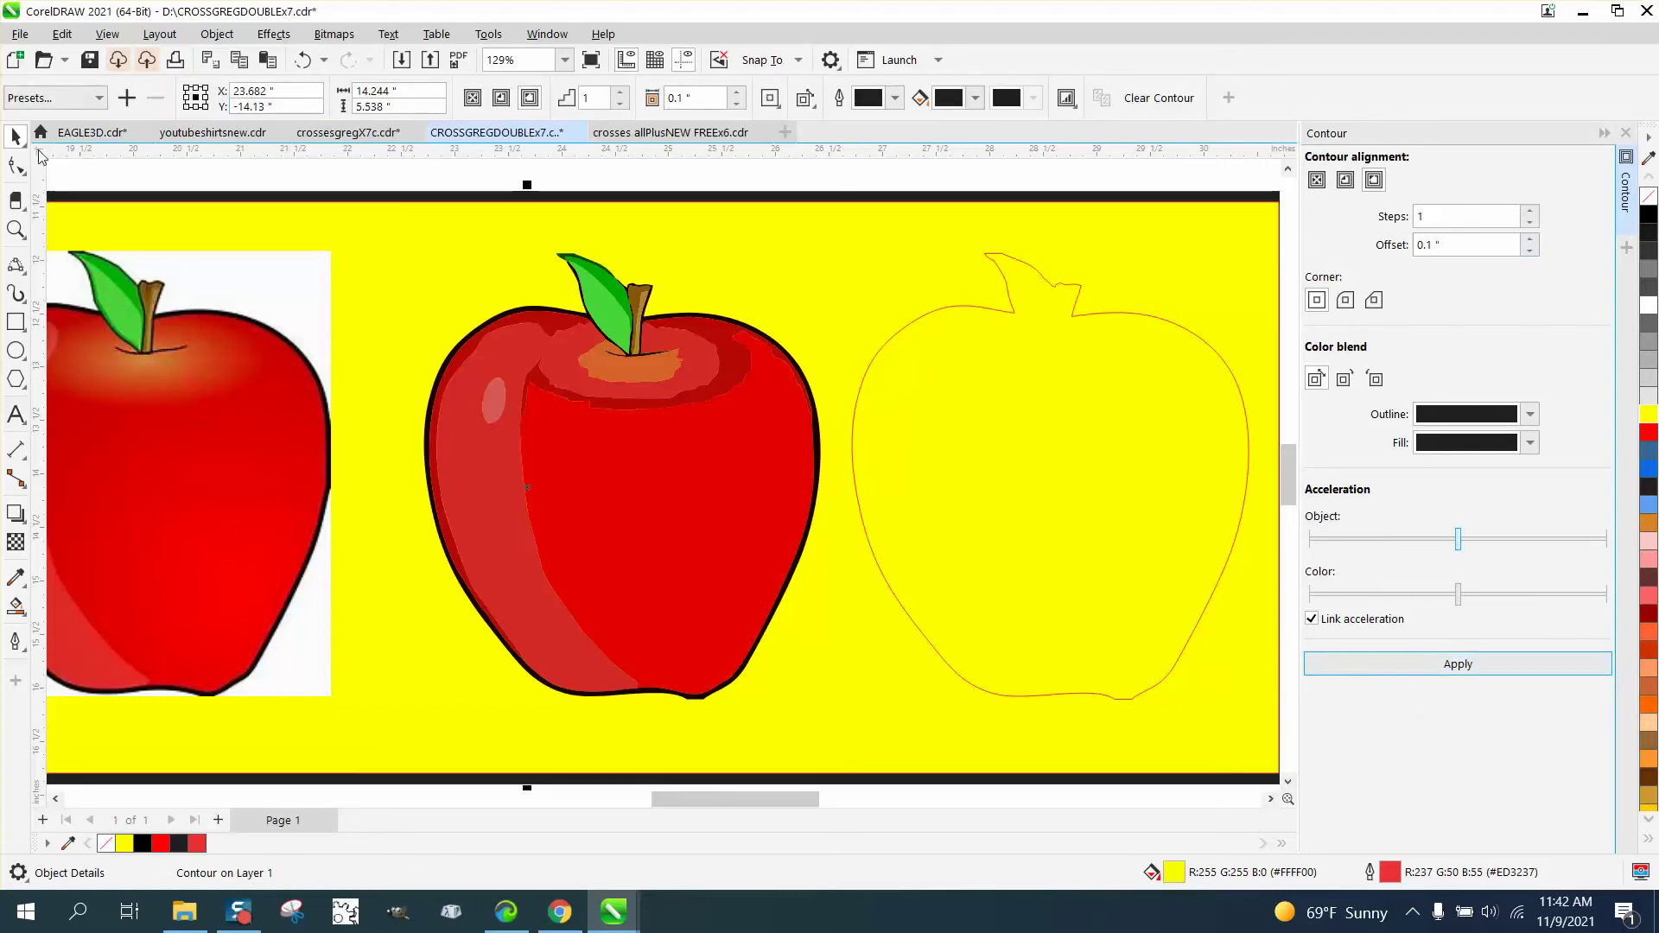
pyautogui.click(304, 64)
# Apply a contour around the apple outline, then undo it.
pyautogui.moveTo(905, 370); pyautogui.dragTo(1193, 780)
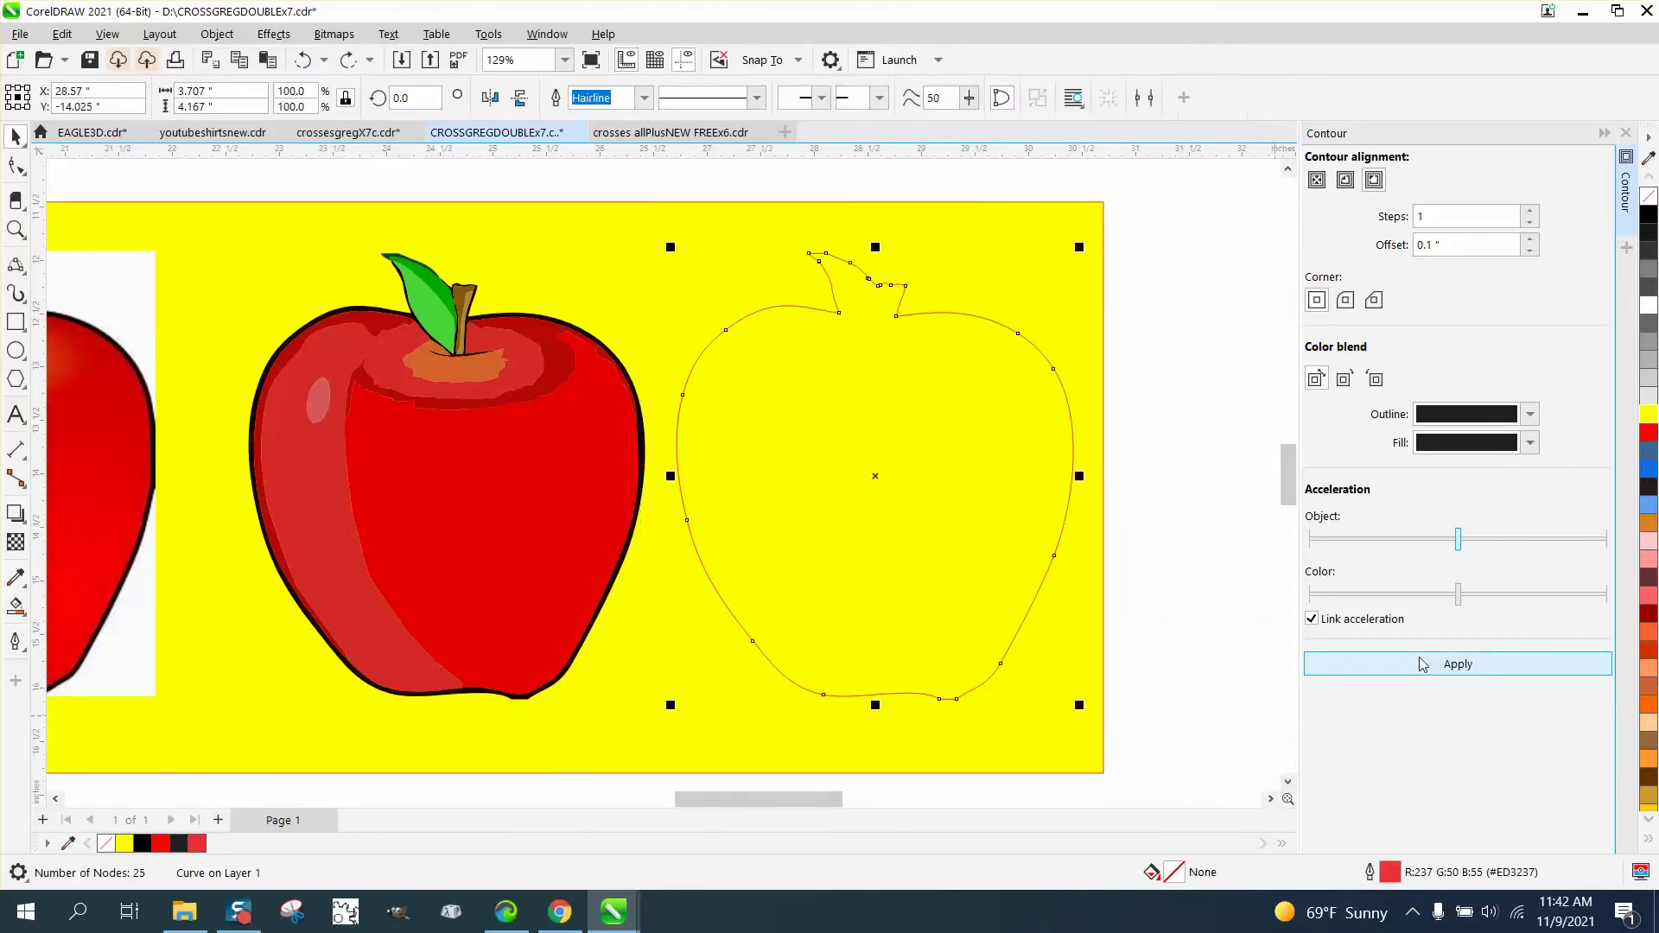
pyautogui.click(1442, 664)
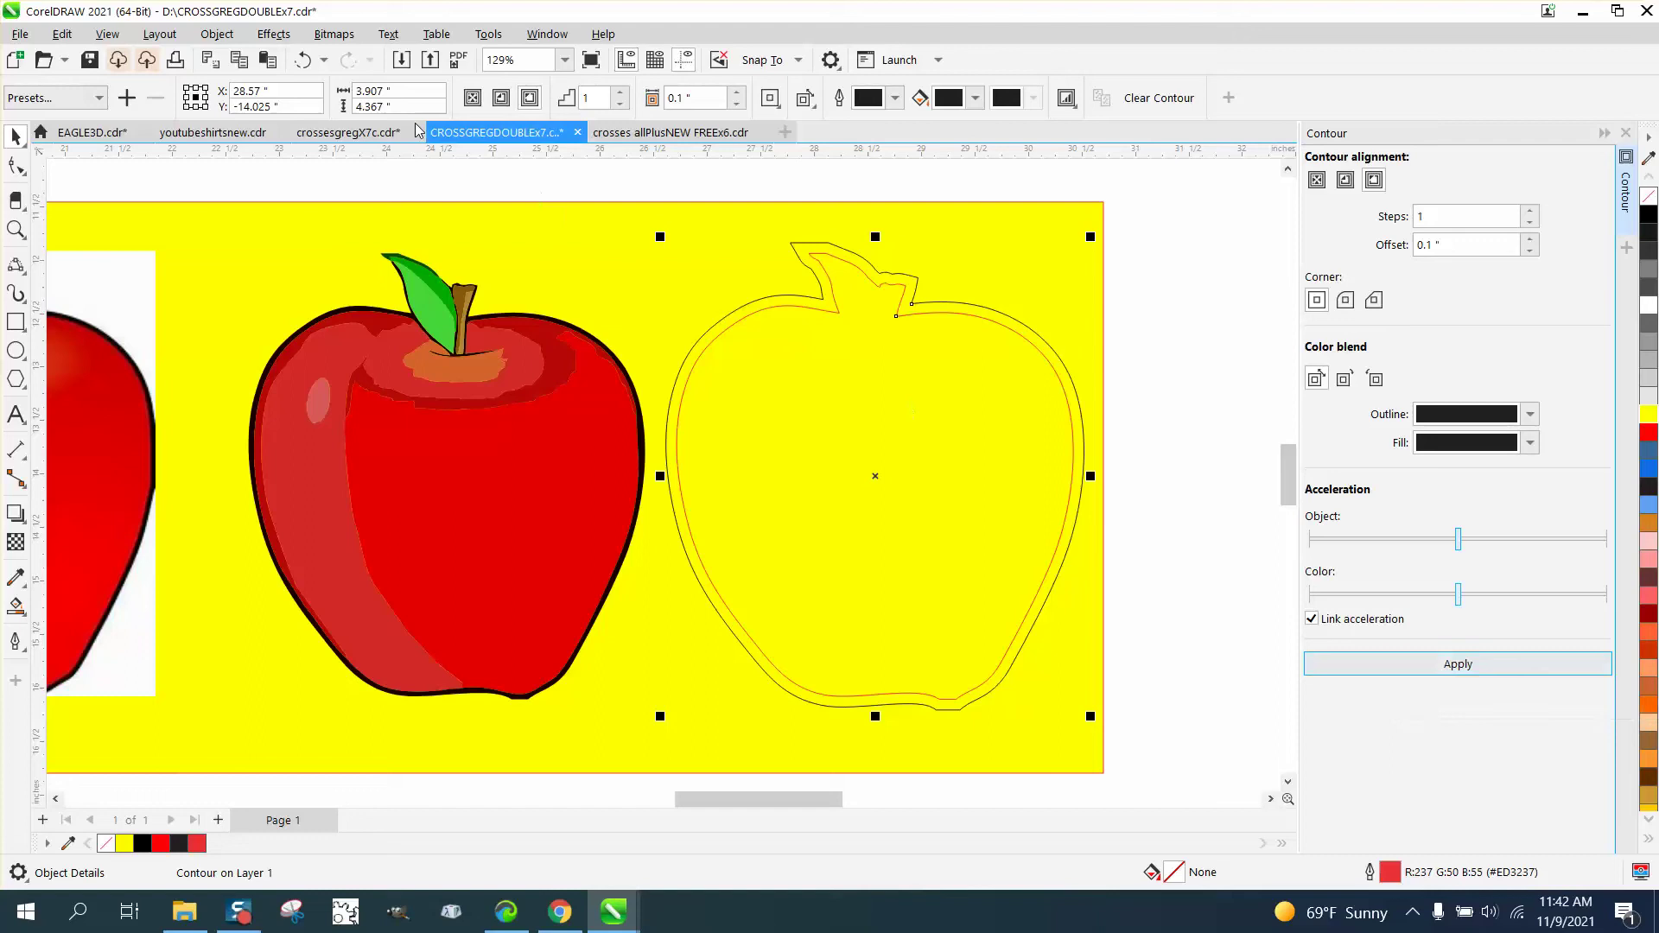
pyautogui.click(304, 59)
# Apply a 0.05" contour to the apple outline and break the contour group apart.
pyautogui.moveTo(1441, 245); pyautogui.dragTo(1406, 245)
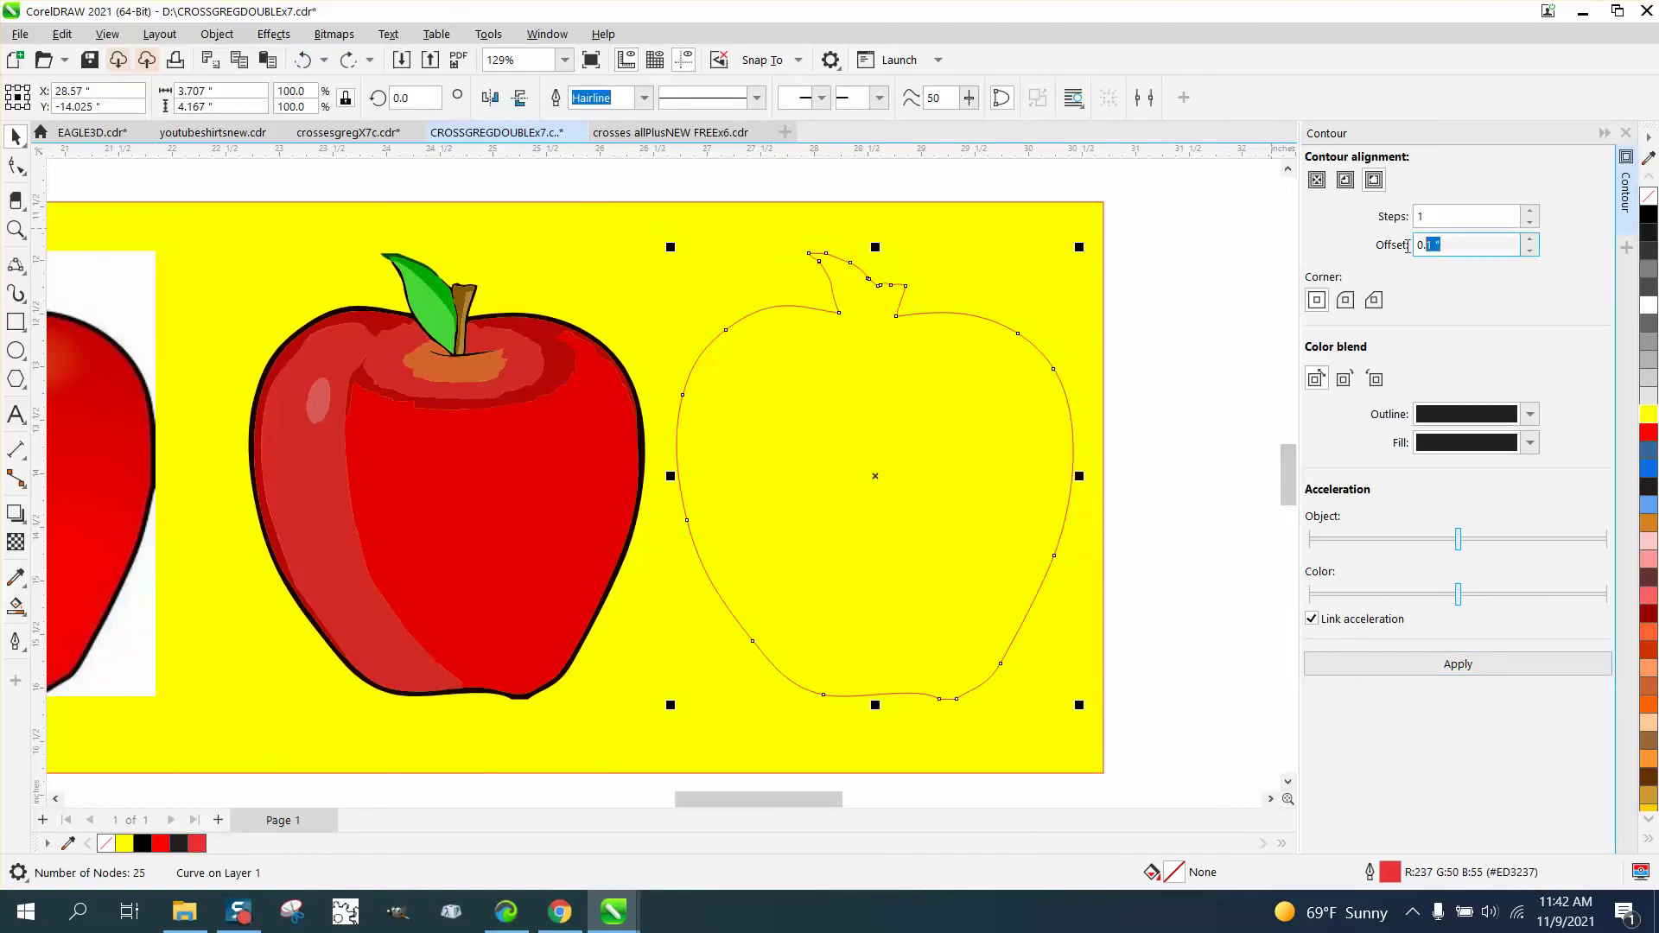
pyautogui.write('.05')
pyautogui.click(1452, 665)
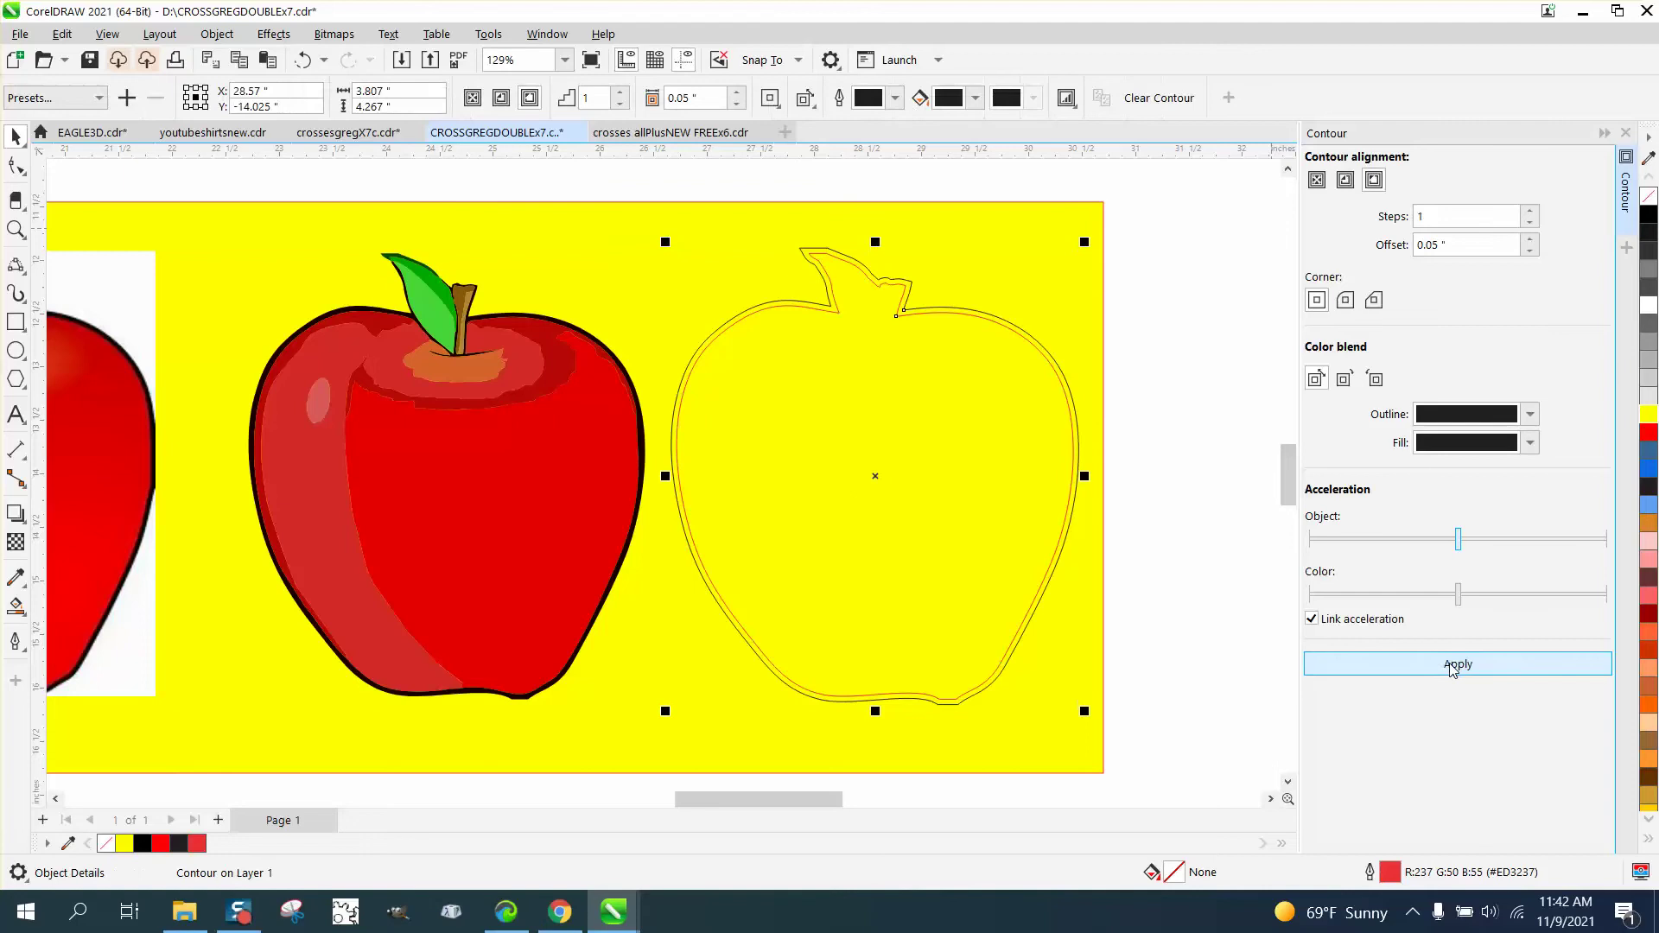
pyautogui.click(218, 37)
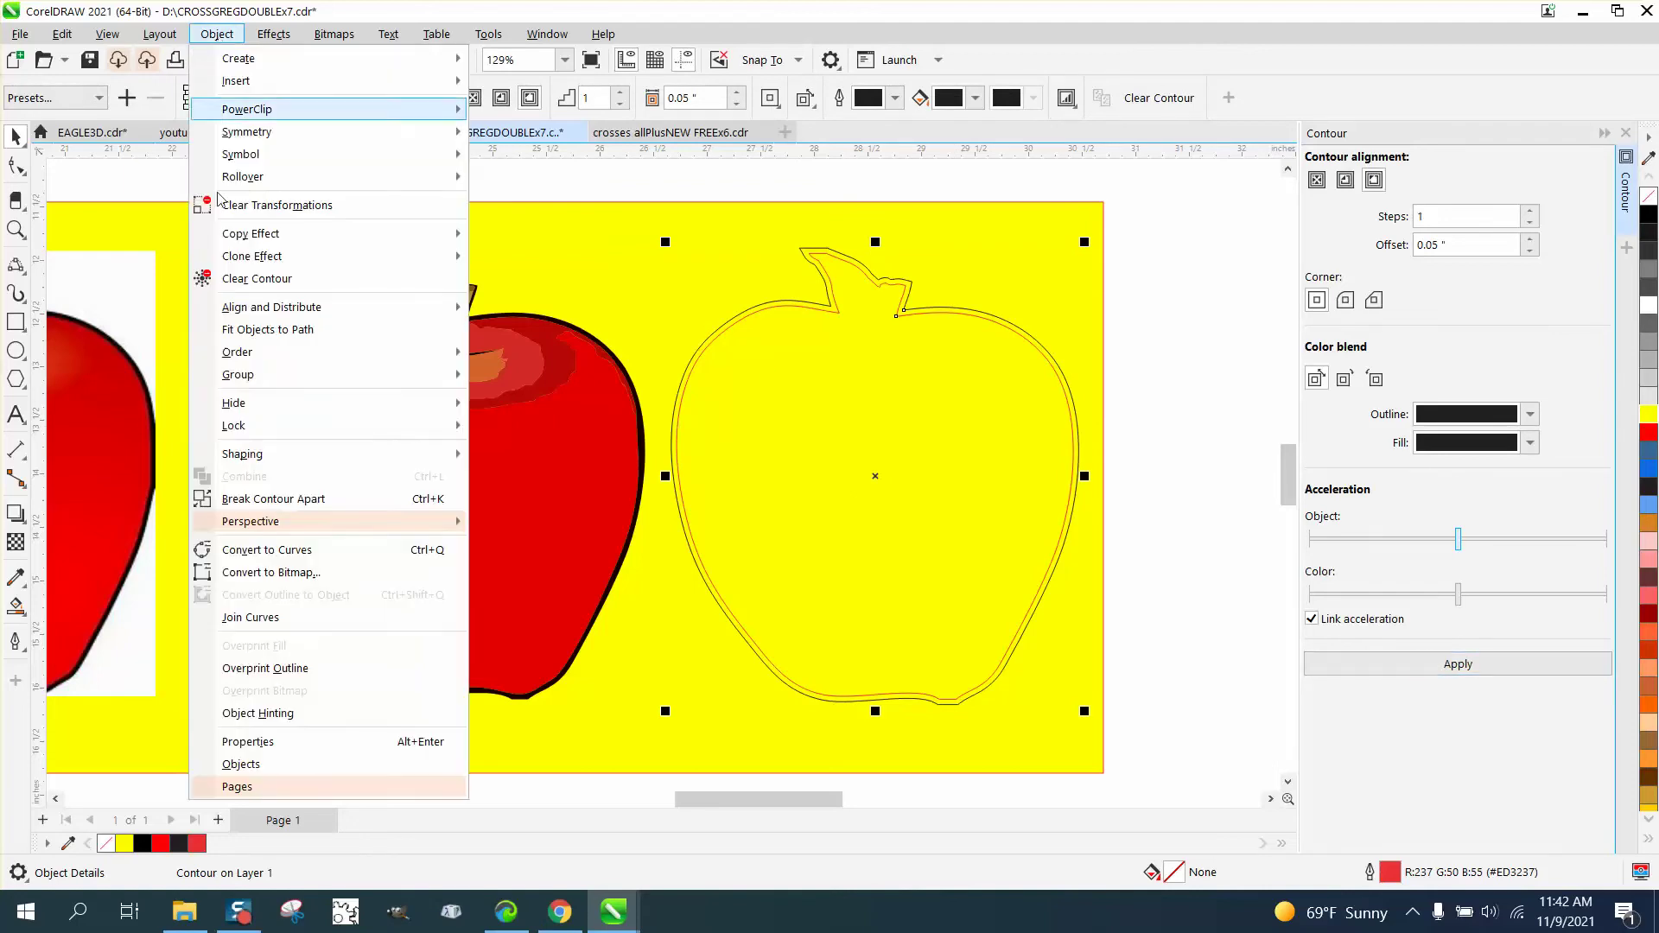
pyautogui.click(261, 494)
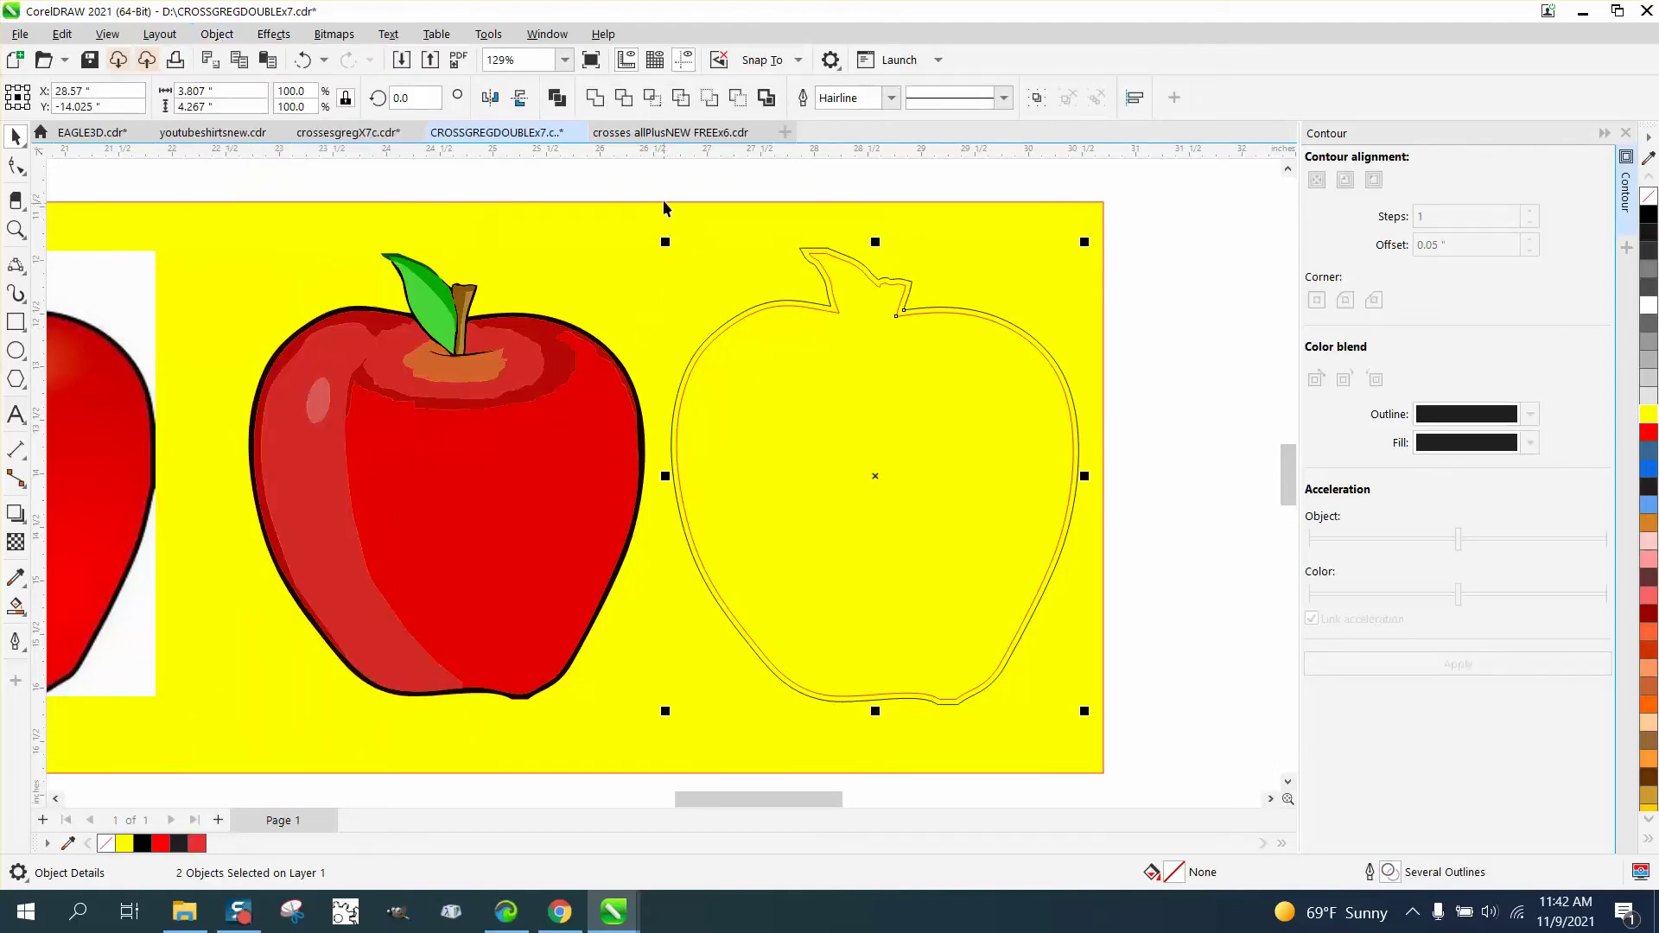
# Nudge the separated contour 4" left onto the traced apple and give it a red outline.
pyautogui.press('Escape')
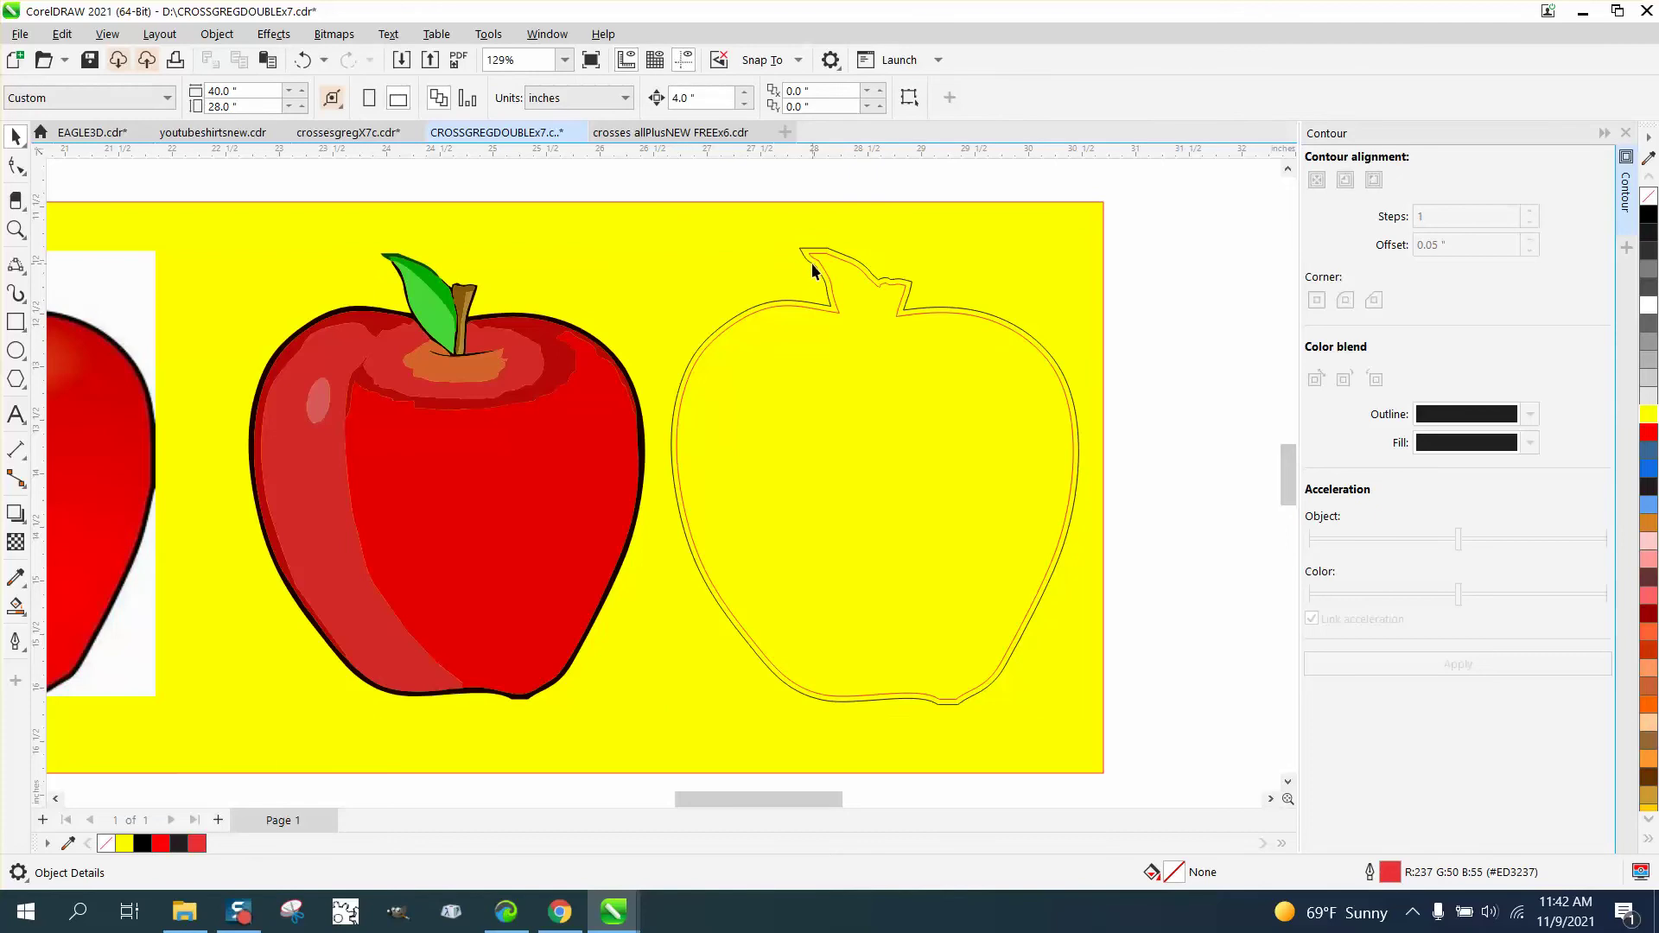
pyautogui.click(811, 263)
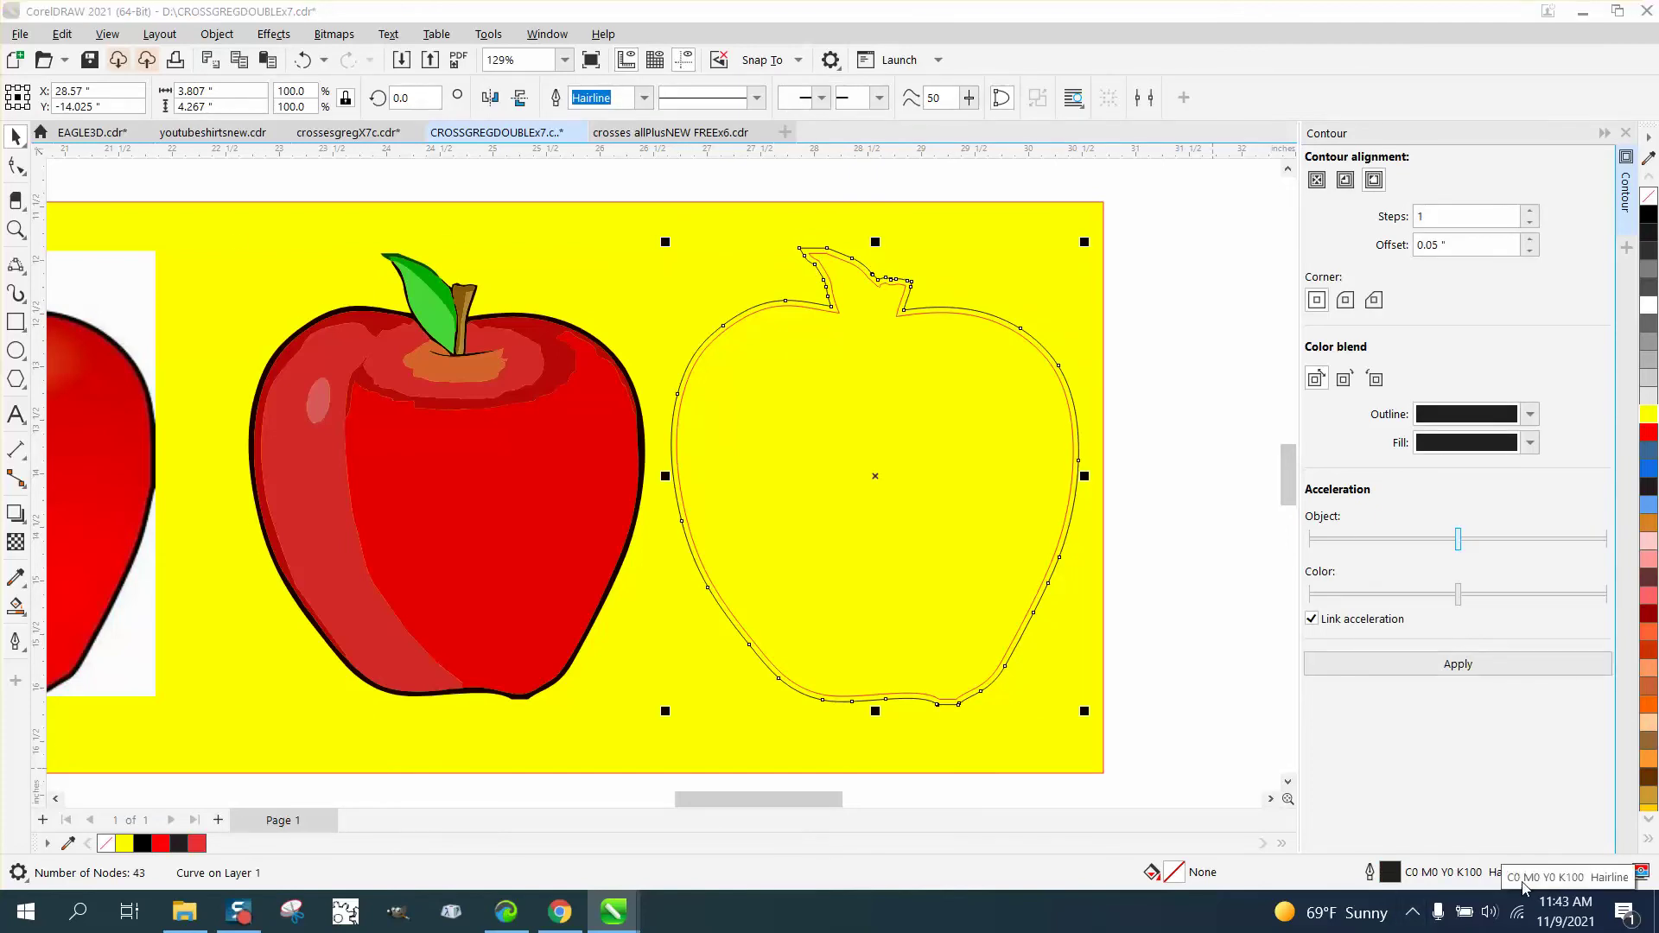
pyautogui.press('Left')
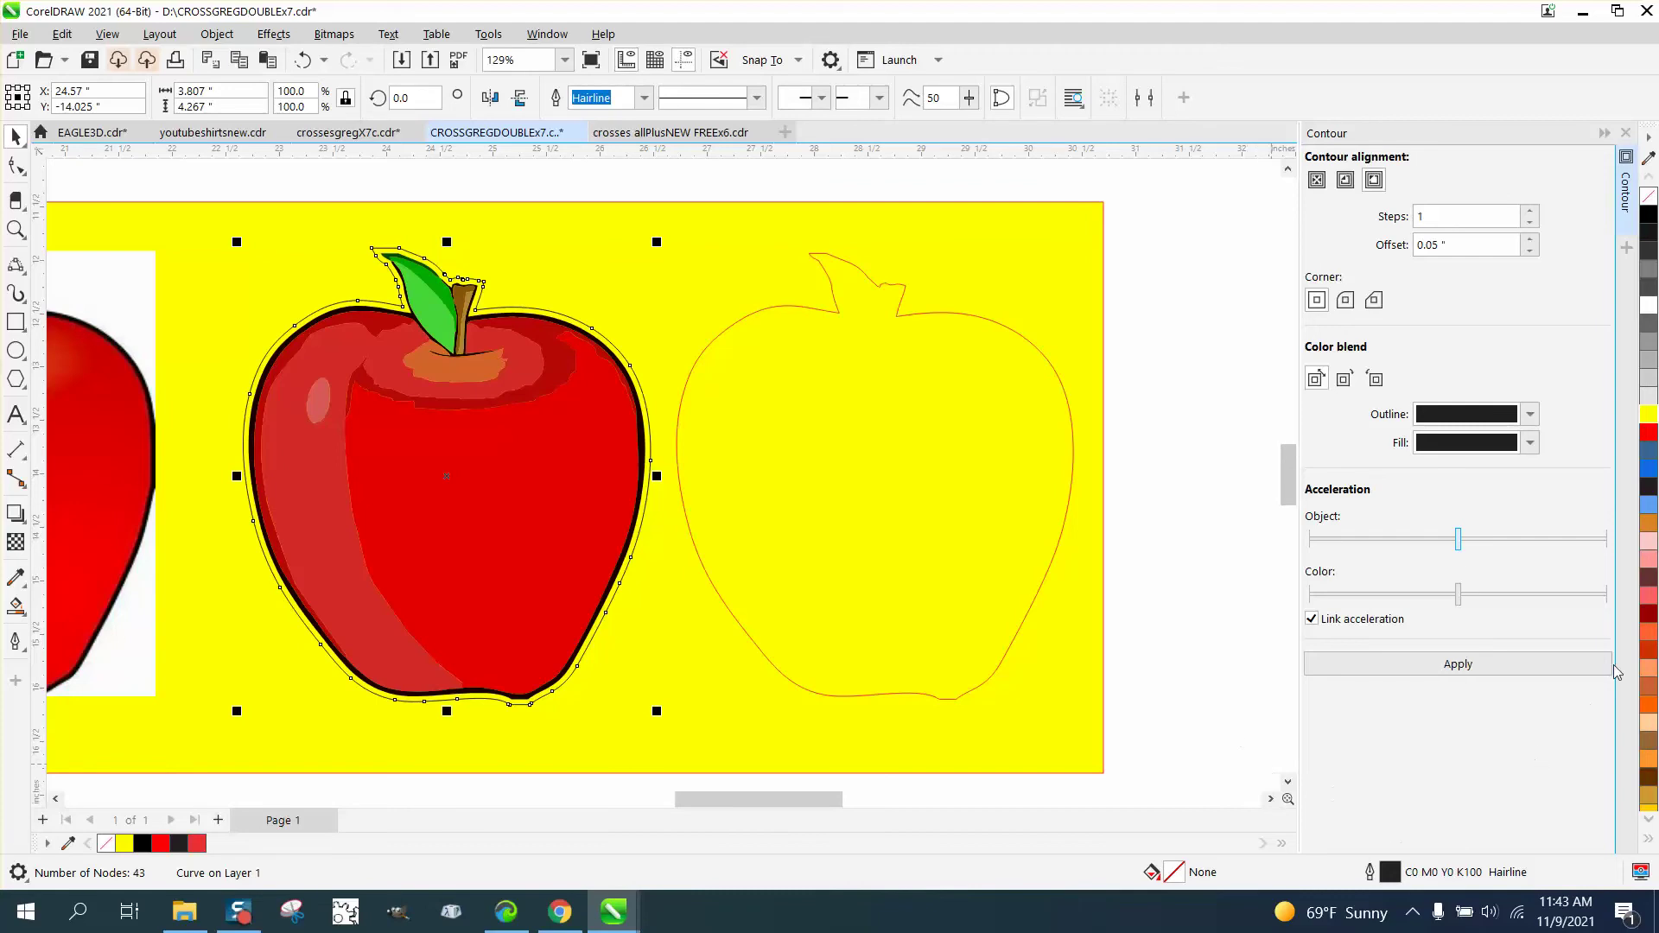
pyautogui.rightClick(1650, 443)
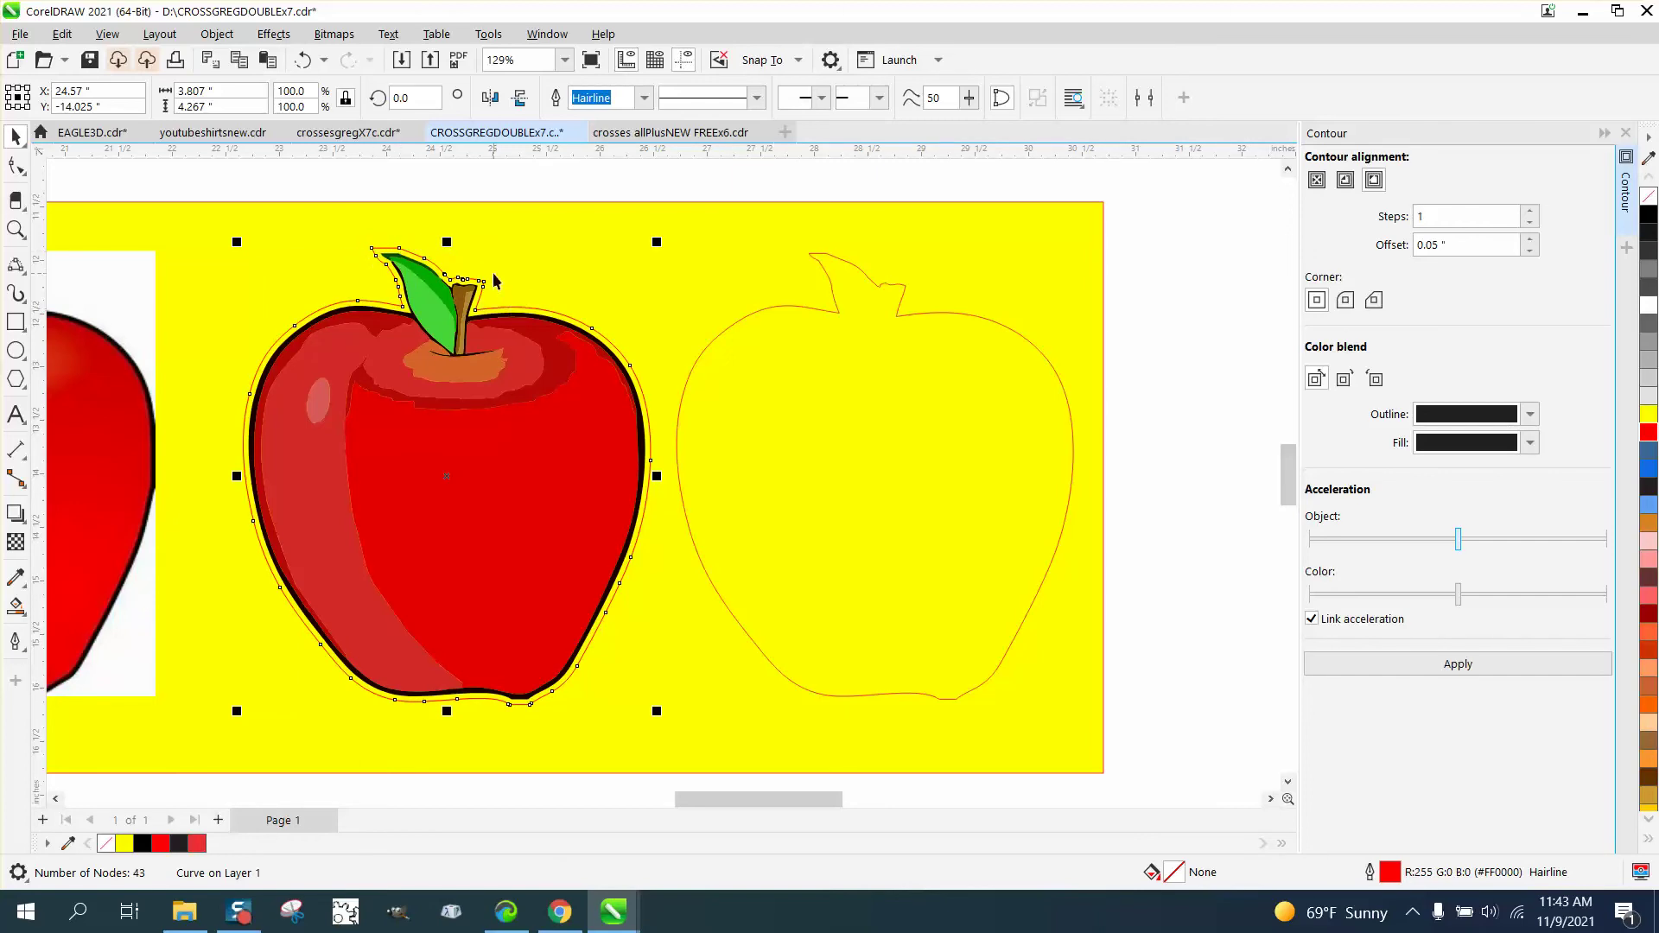
pyautogui.click(6, 237)
pyautogui.moveTo(346, 231); pyautogui.dragTo(516, 331)
# Undo the red contour move and the contour on the apple outline.
pyautogui.scroll(-2, 378, 218)
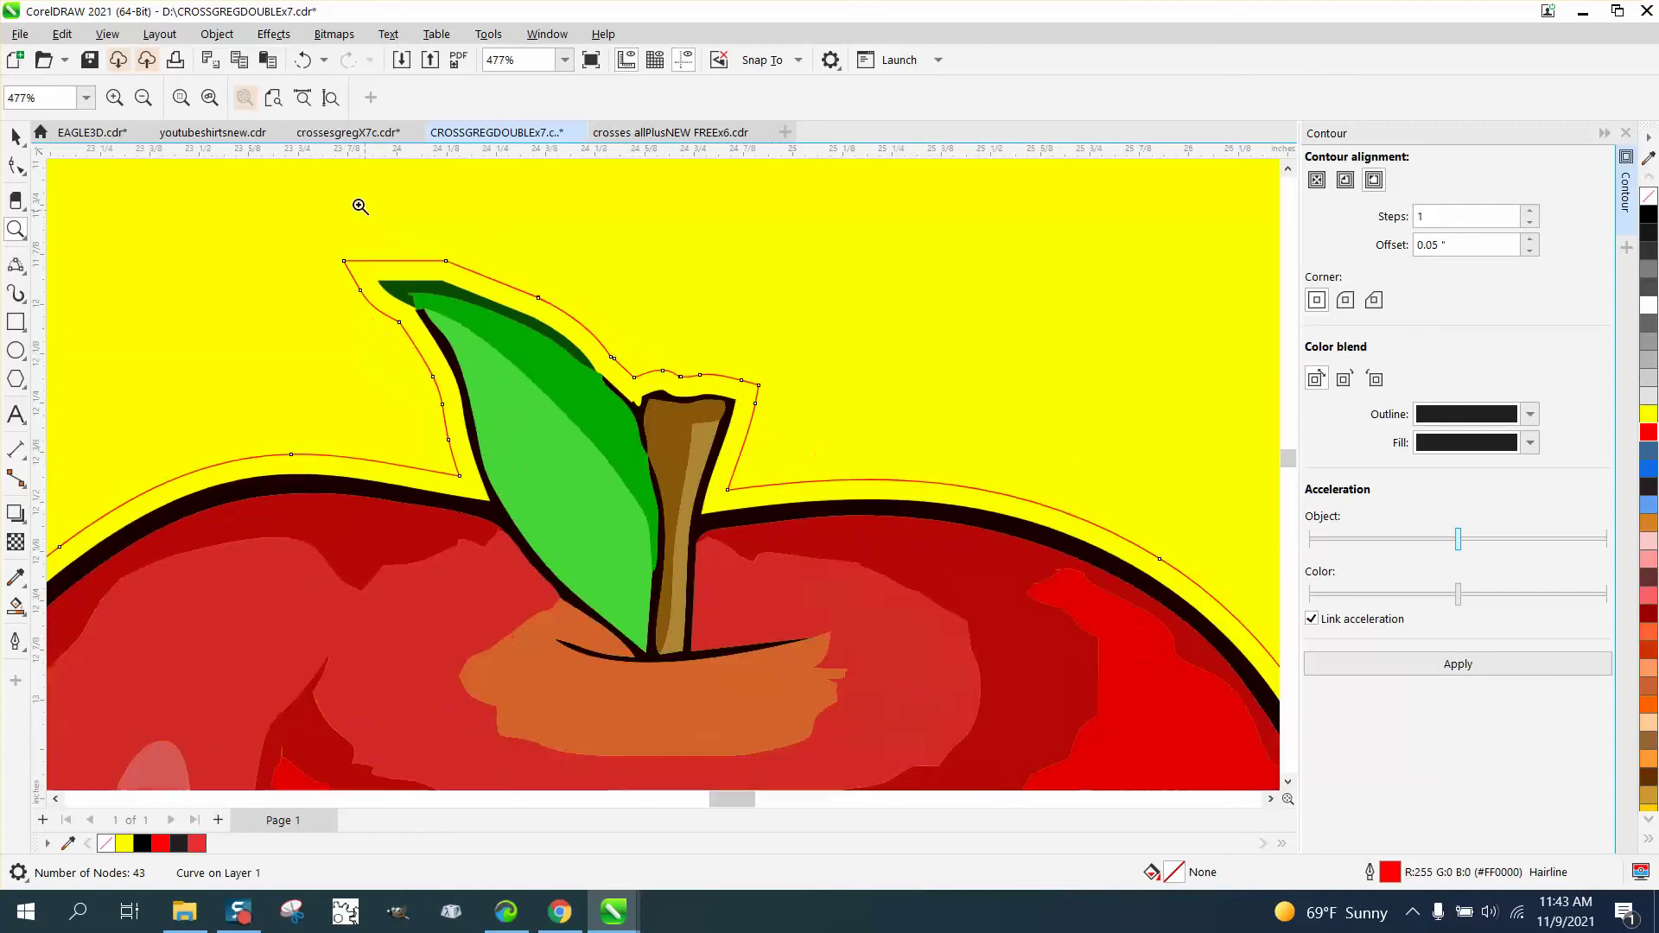
pyautogui.click(303, 59)
pyautogui.click(303, 60)
pyautogui.scroll(-3, 255, 207)
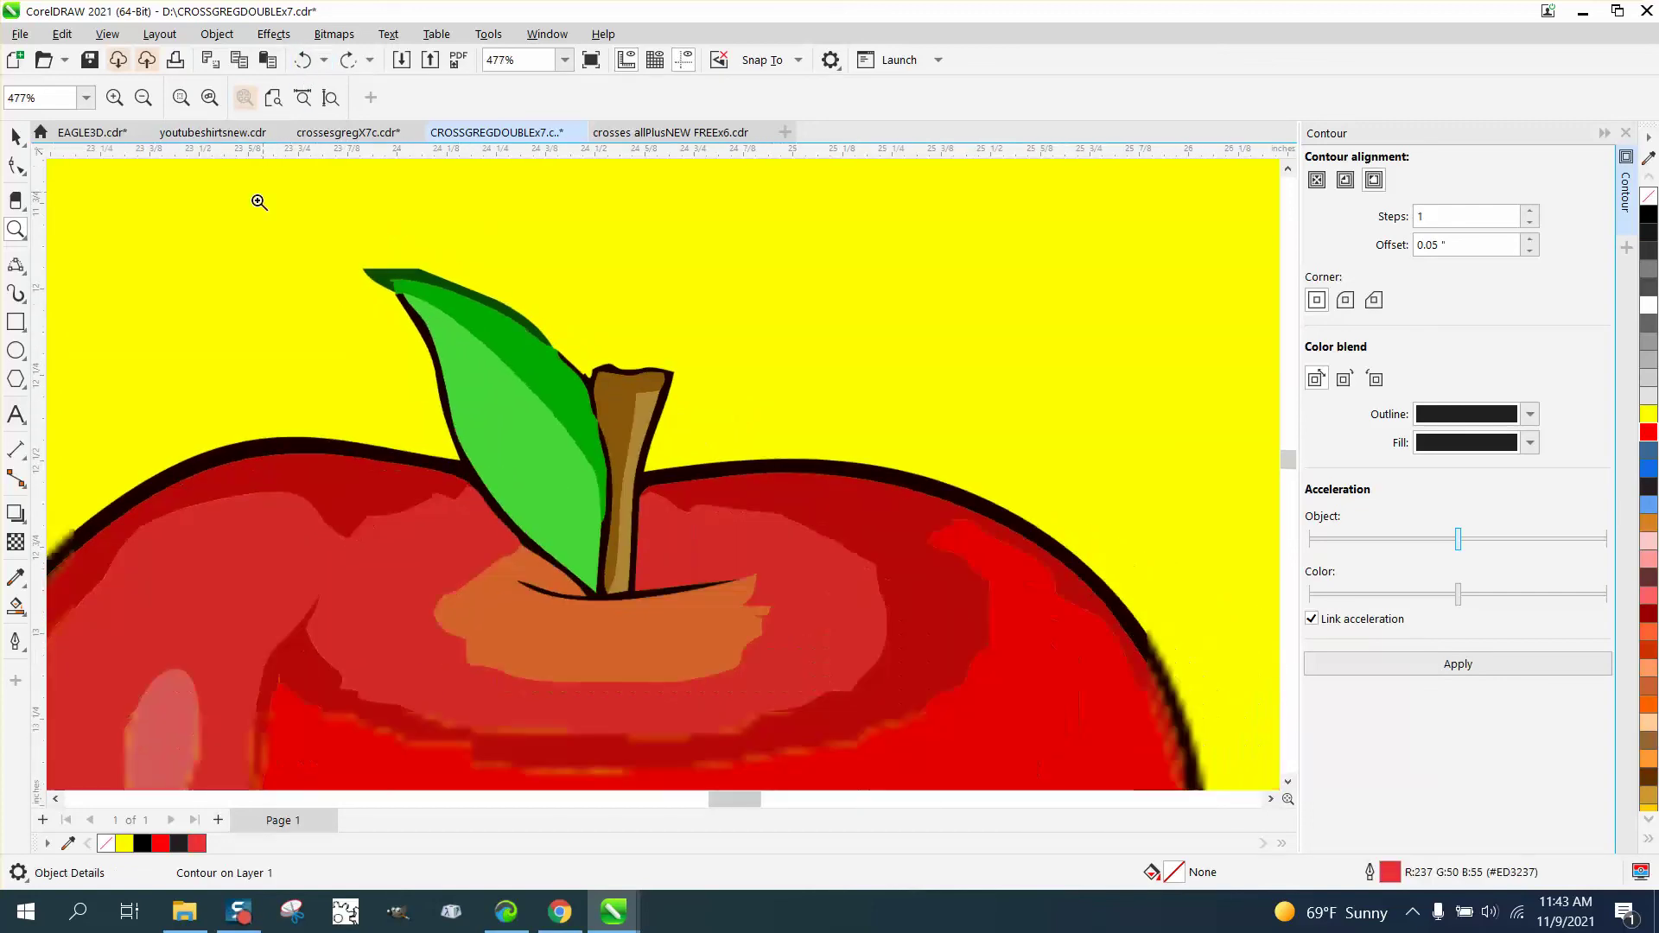
pyautogui.scroll(-1, 250, 221)
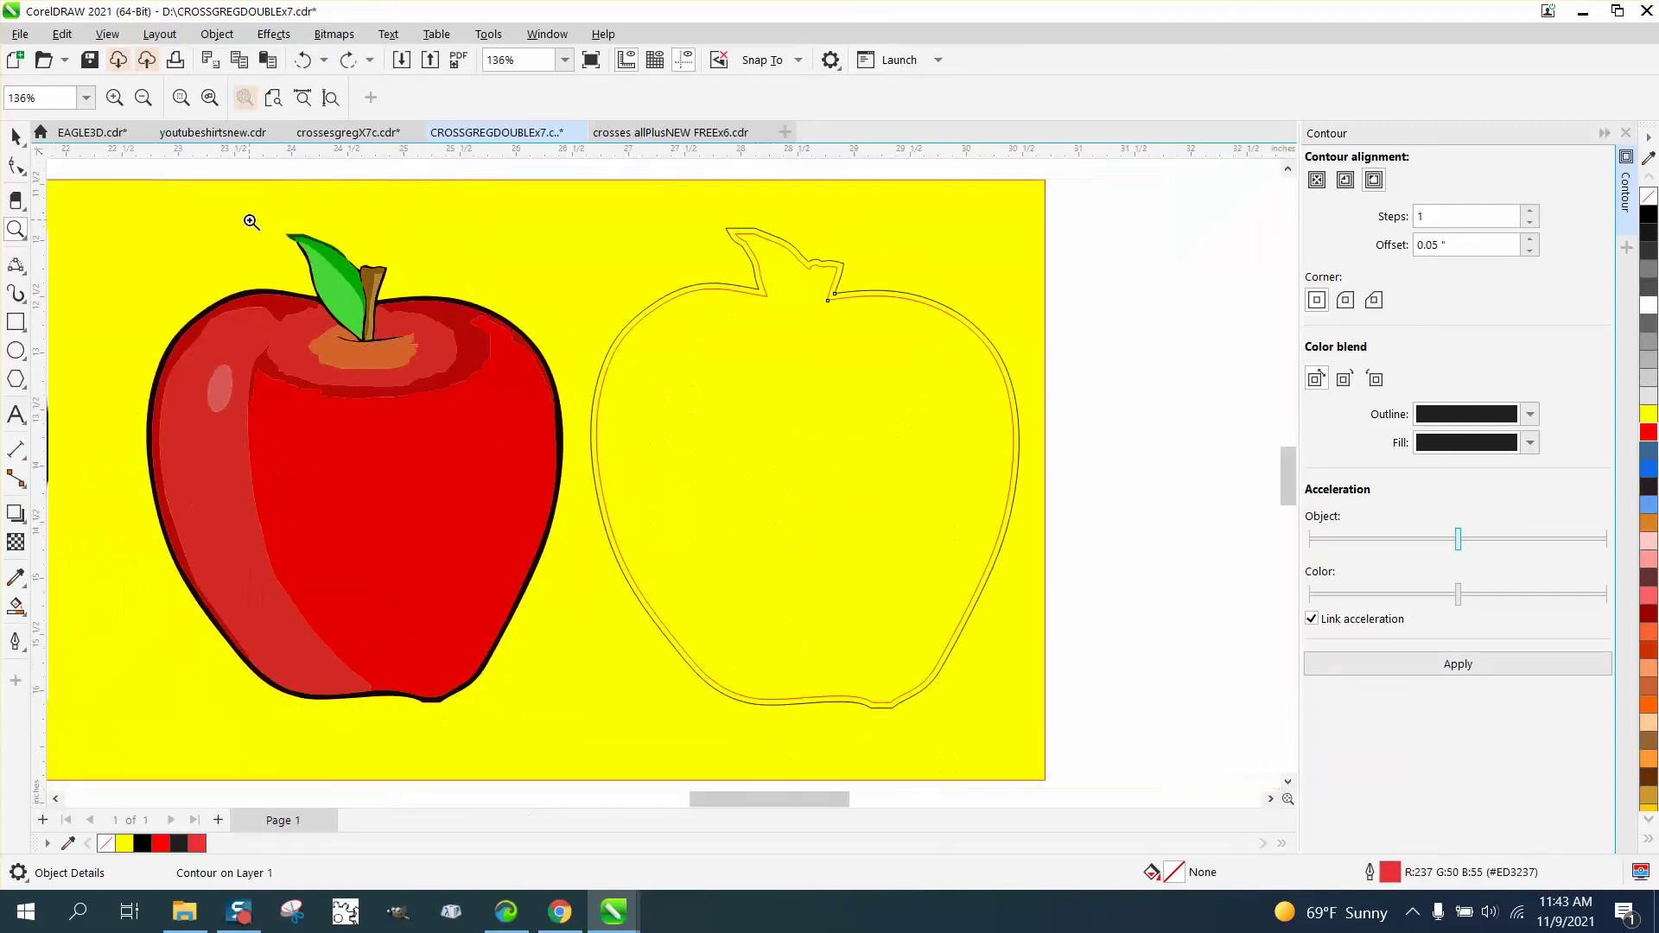
pyautogui.click(302, 60)
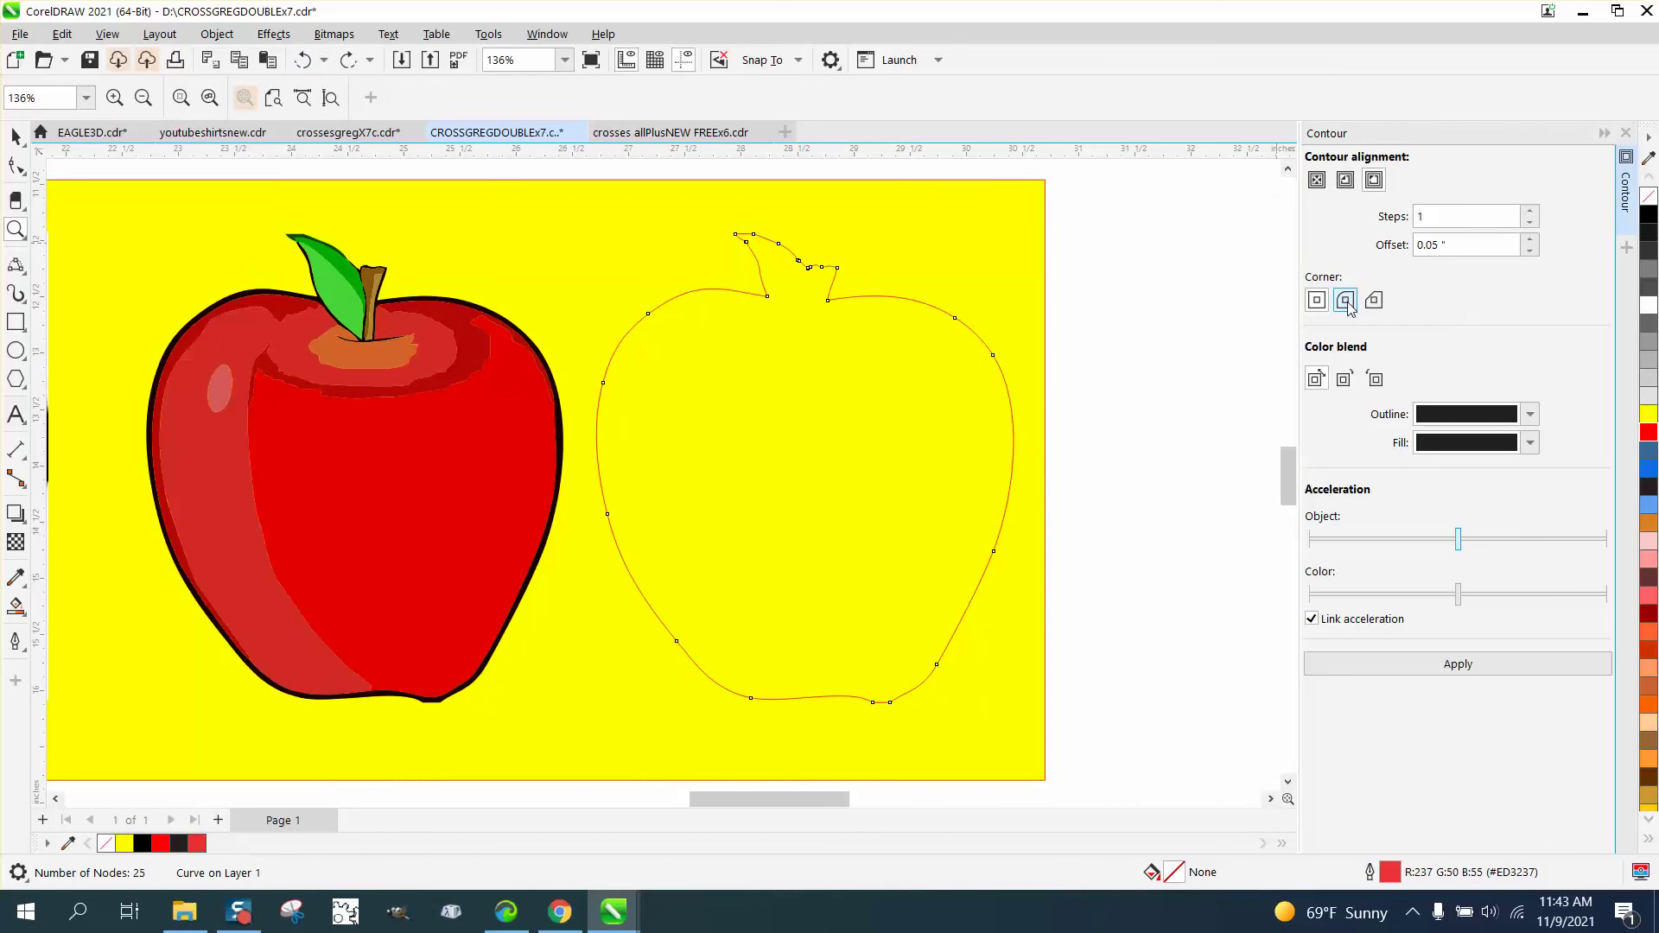
# Reapply the 0.05" contour to the apple outline and break it apart into its own curve.
pyautogui.click(1470, 671)
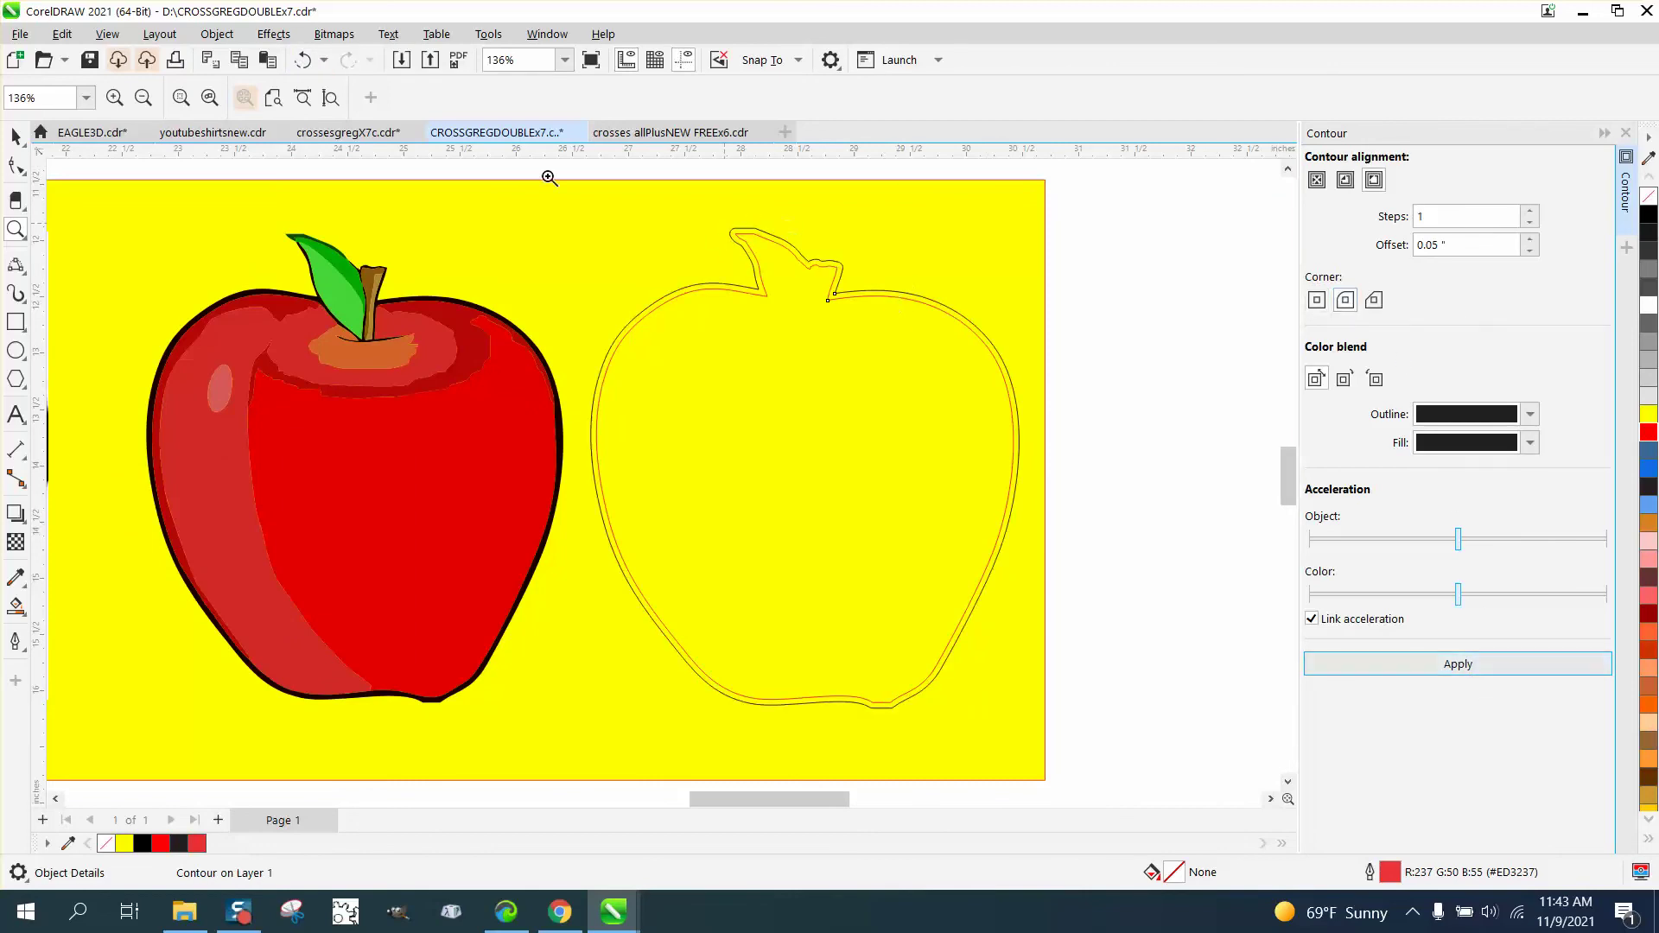
pyautogui.click(217, 33)
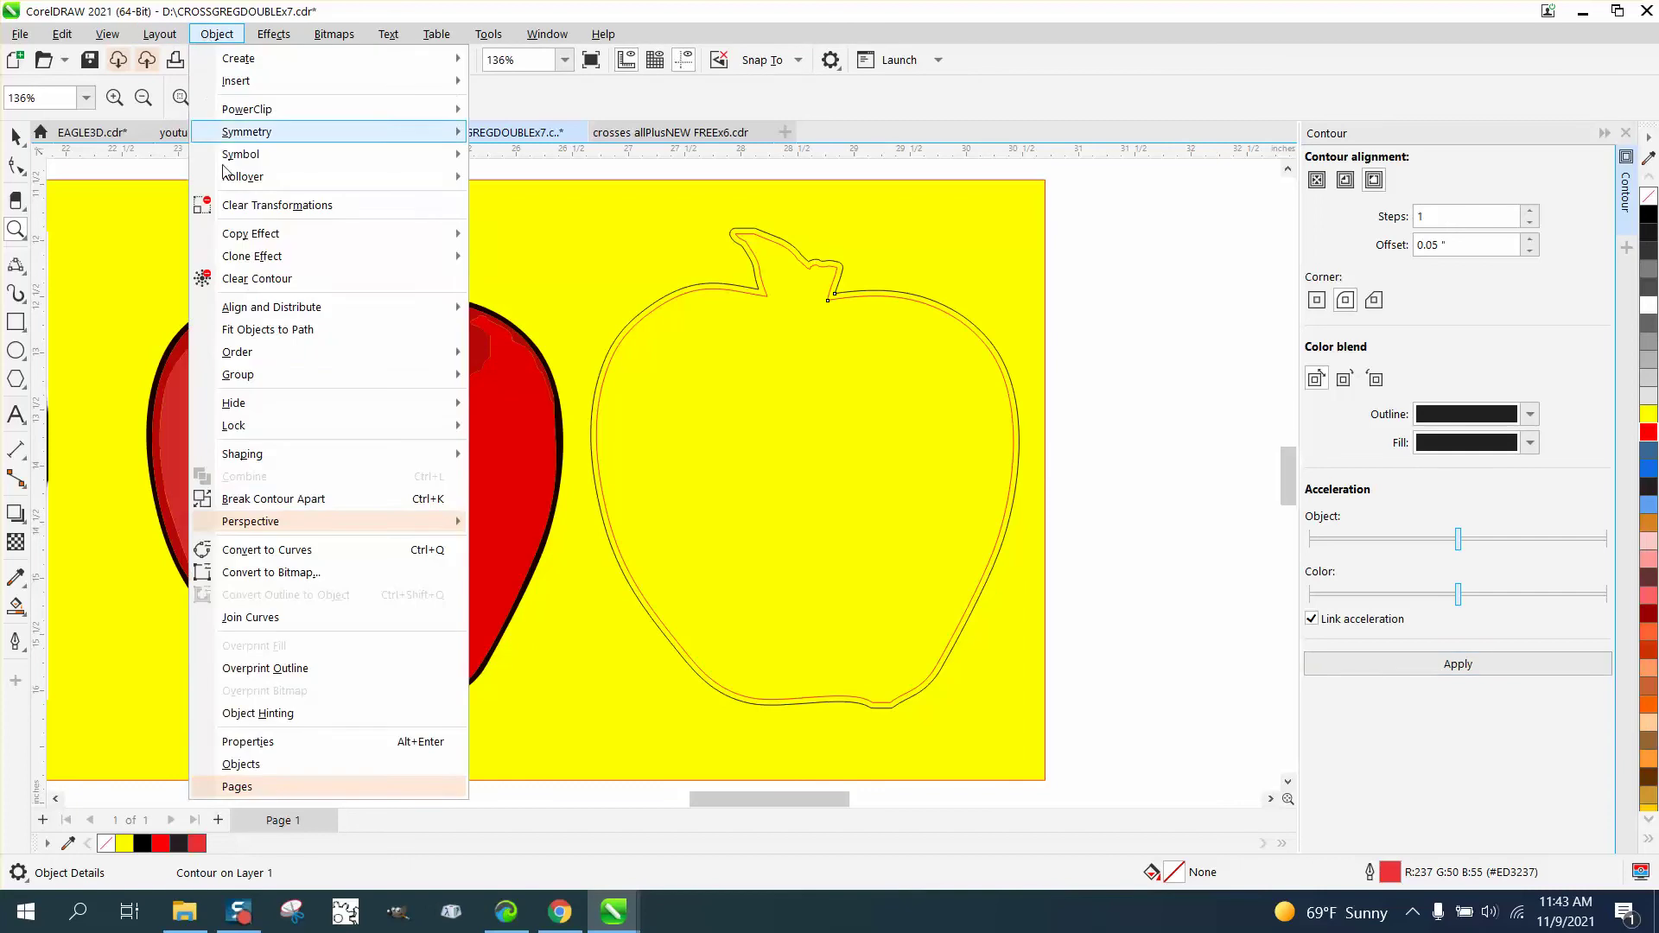
pyautogui.click(261, 499)
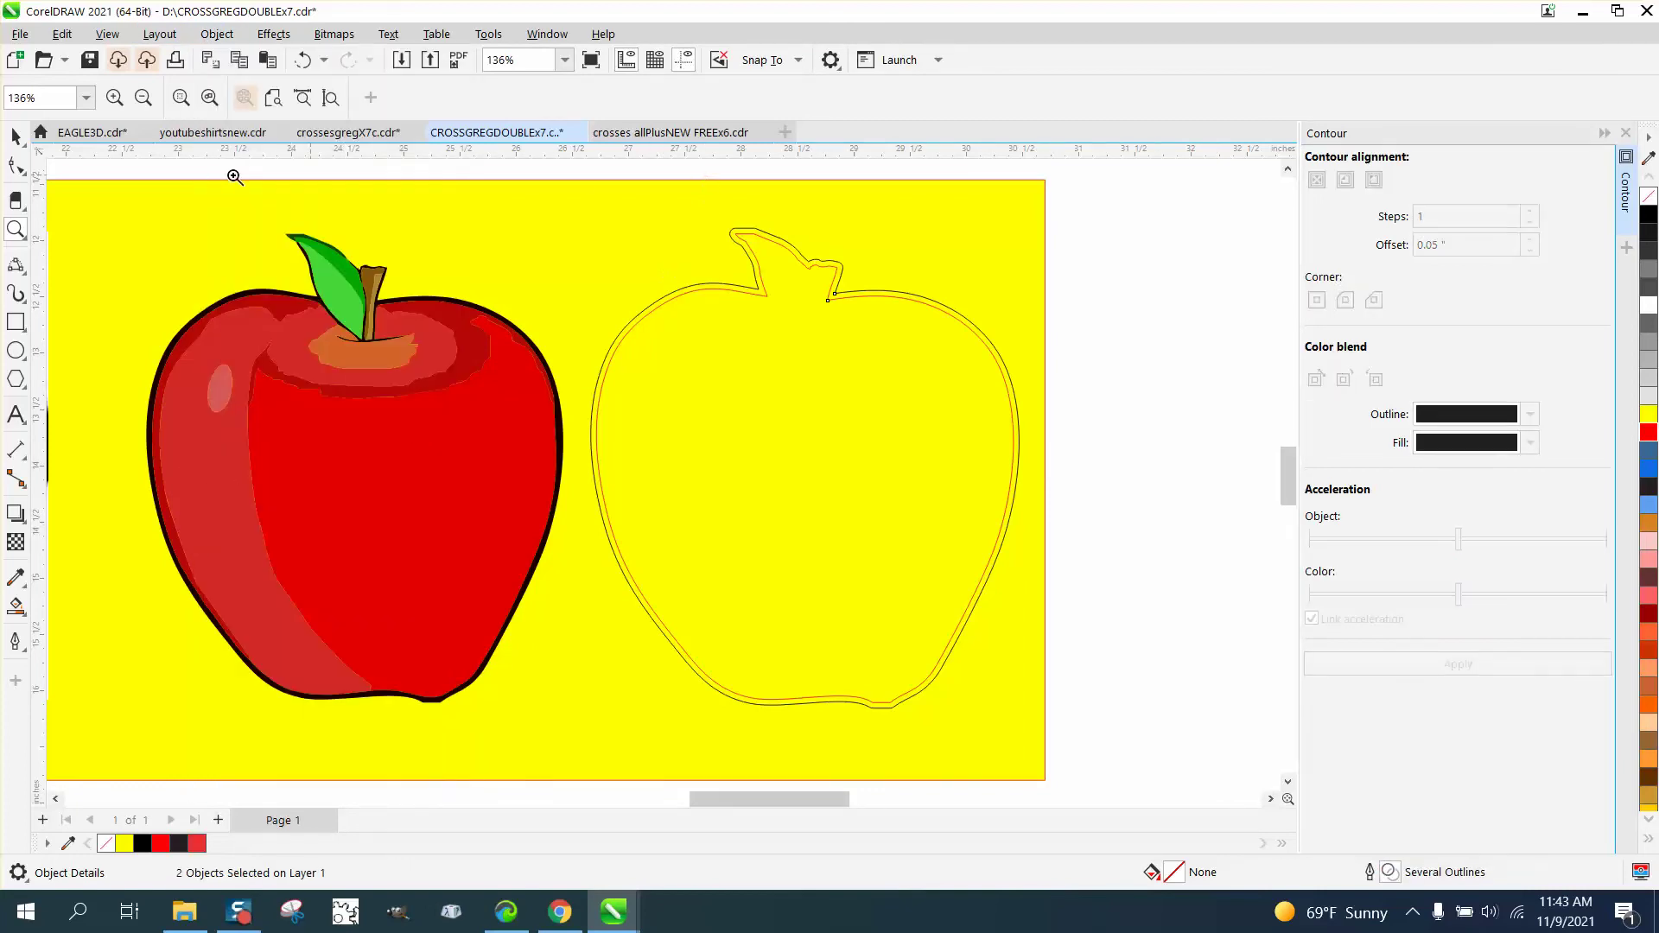
# Select the separated contour curve around the right-hand apple silhouette.
pyautogui.click(663, 185)
pyautogui.scroll(-2, 552, 287)
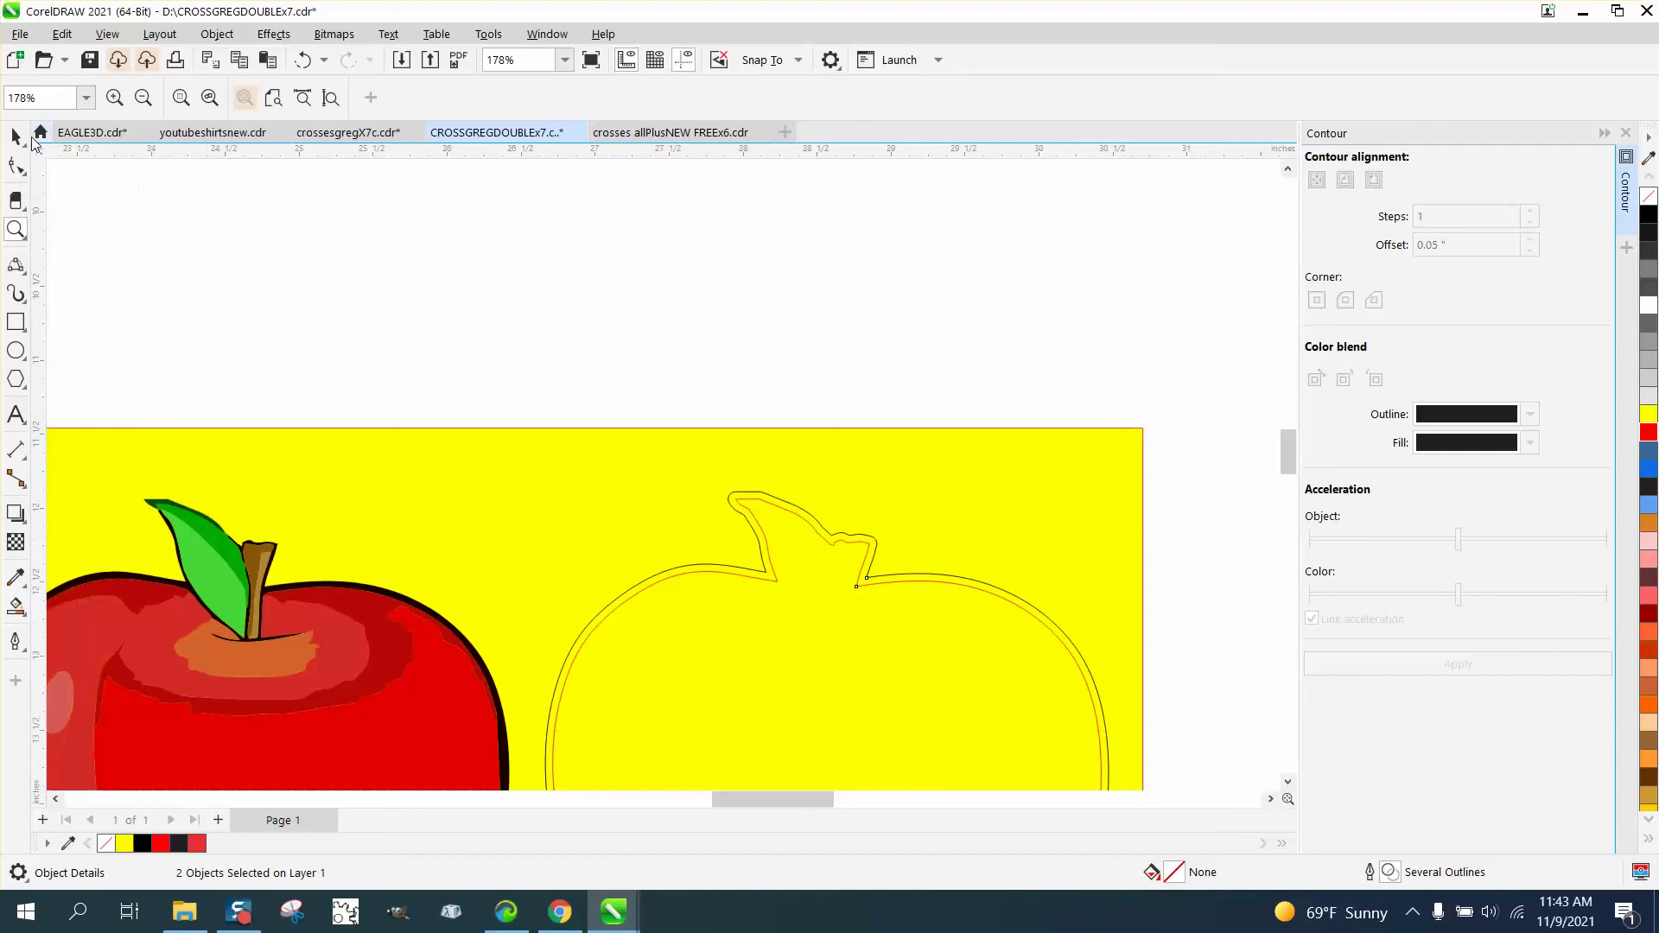
pyautogui.click(16, 137)
pyautogui.click(729, 493)
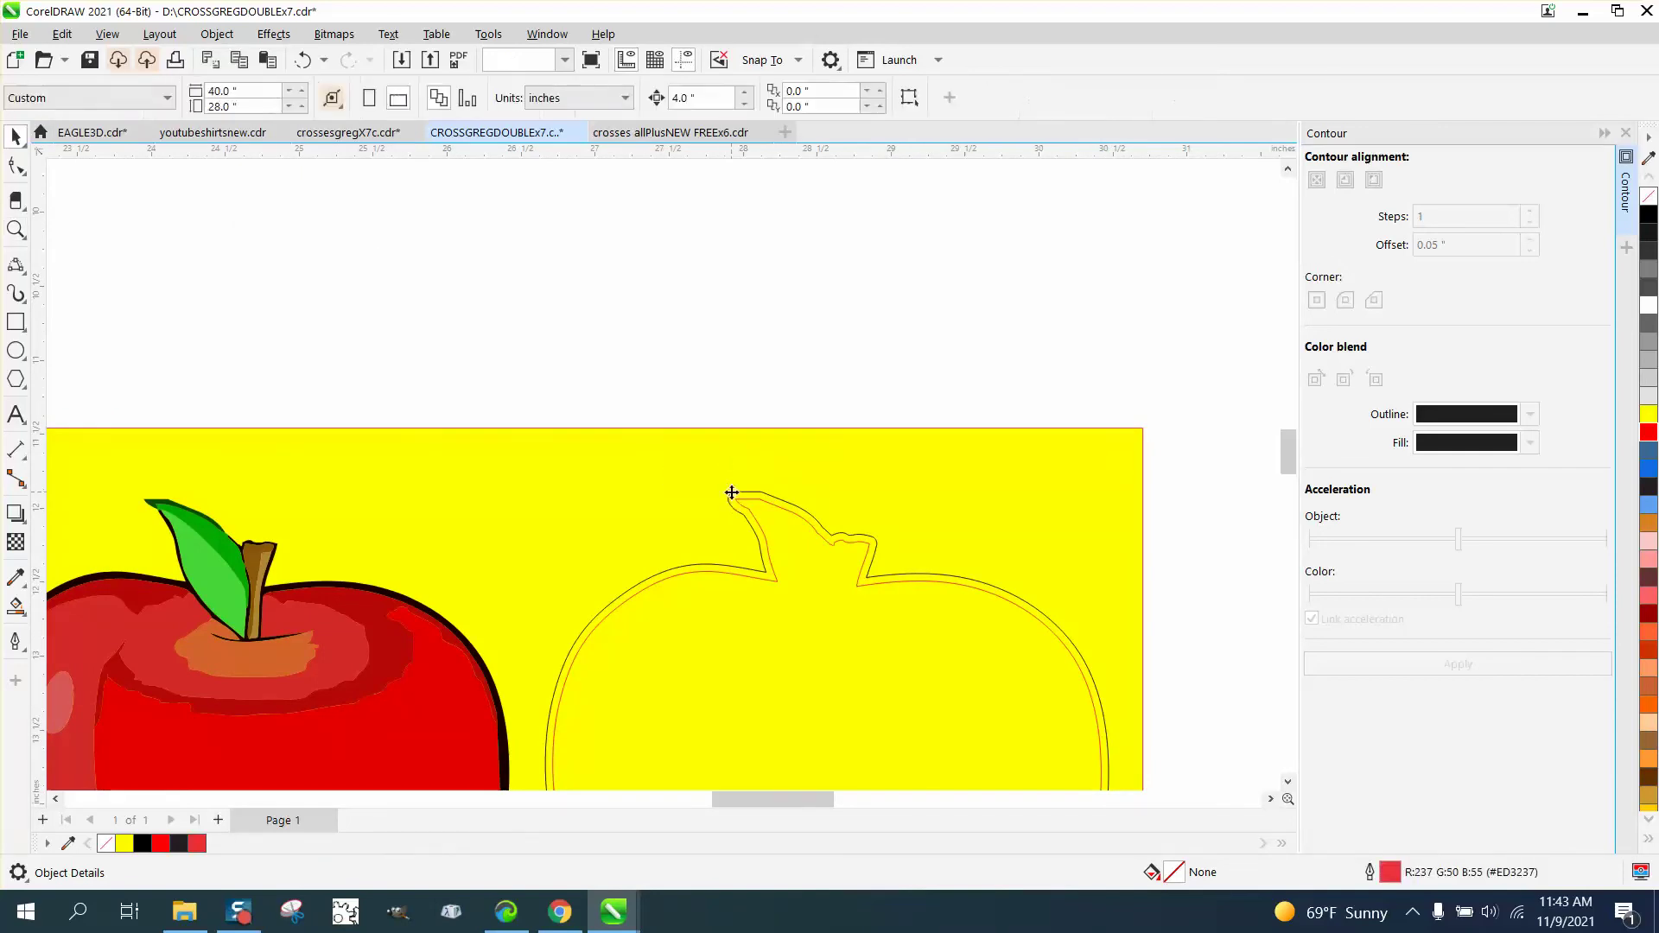
pyautogui.click(916, 395)
pyautogui.click(863, 550)
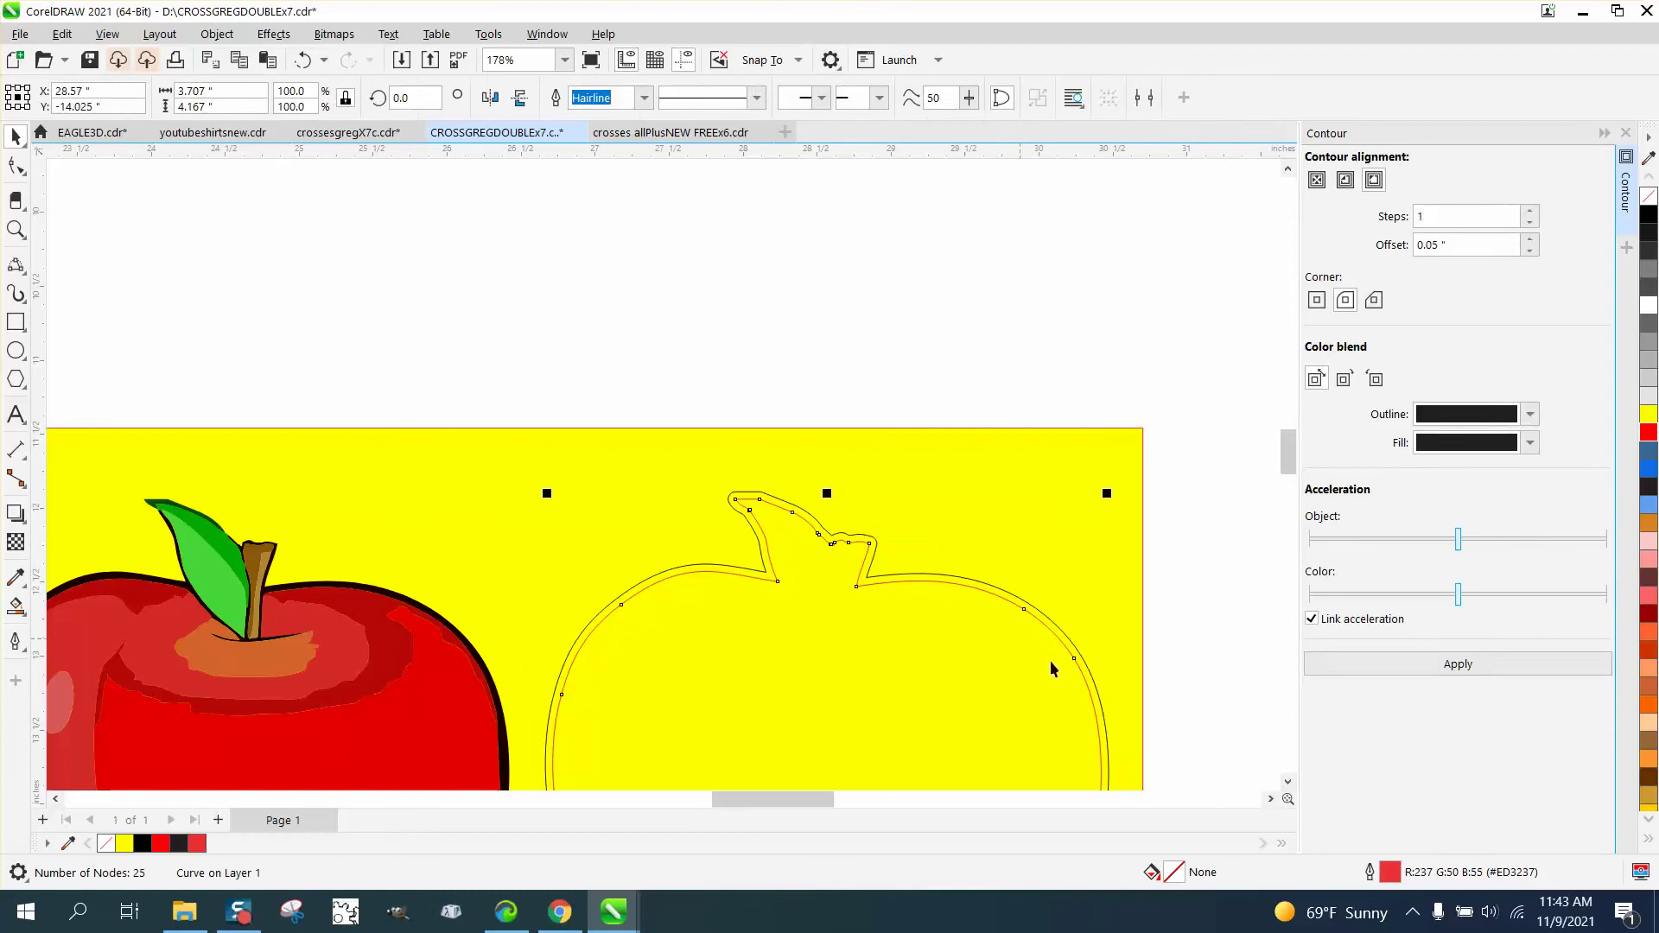
pyautogui.click(931, 505)
pyautogui.click(868, 548)
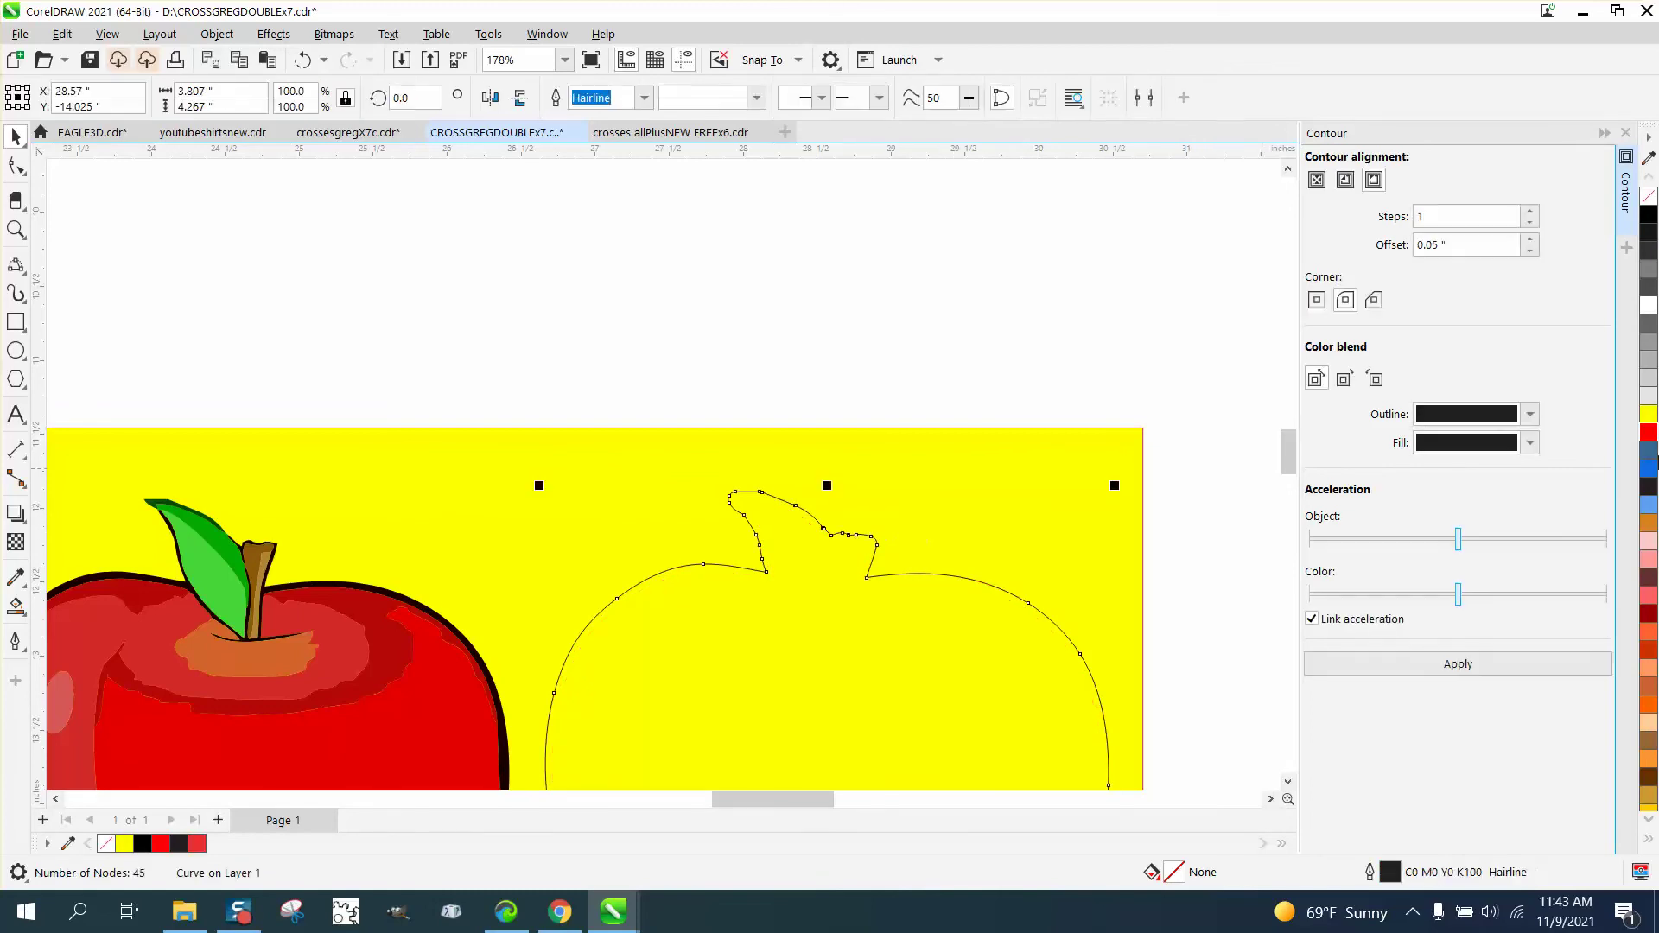
# Make the contour's outline a red hairline and nudge it left around the traced apple.
pyautogui.rightClick(1647, 439)
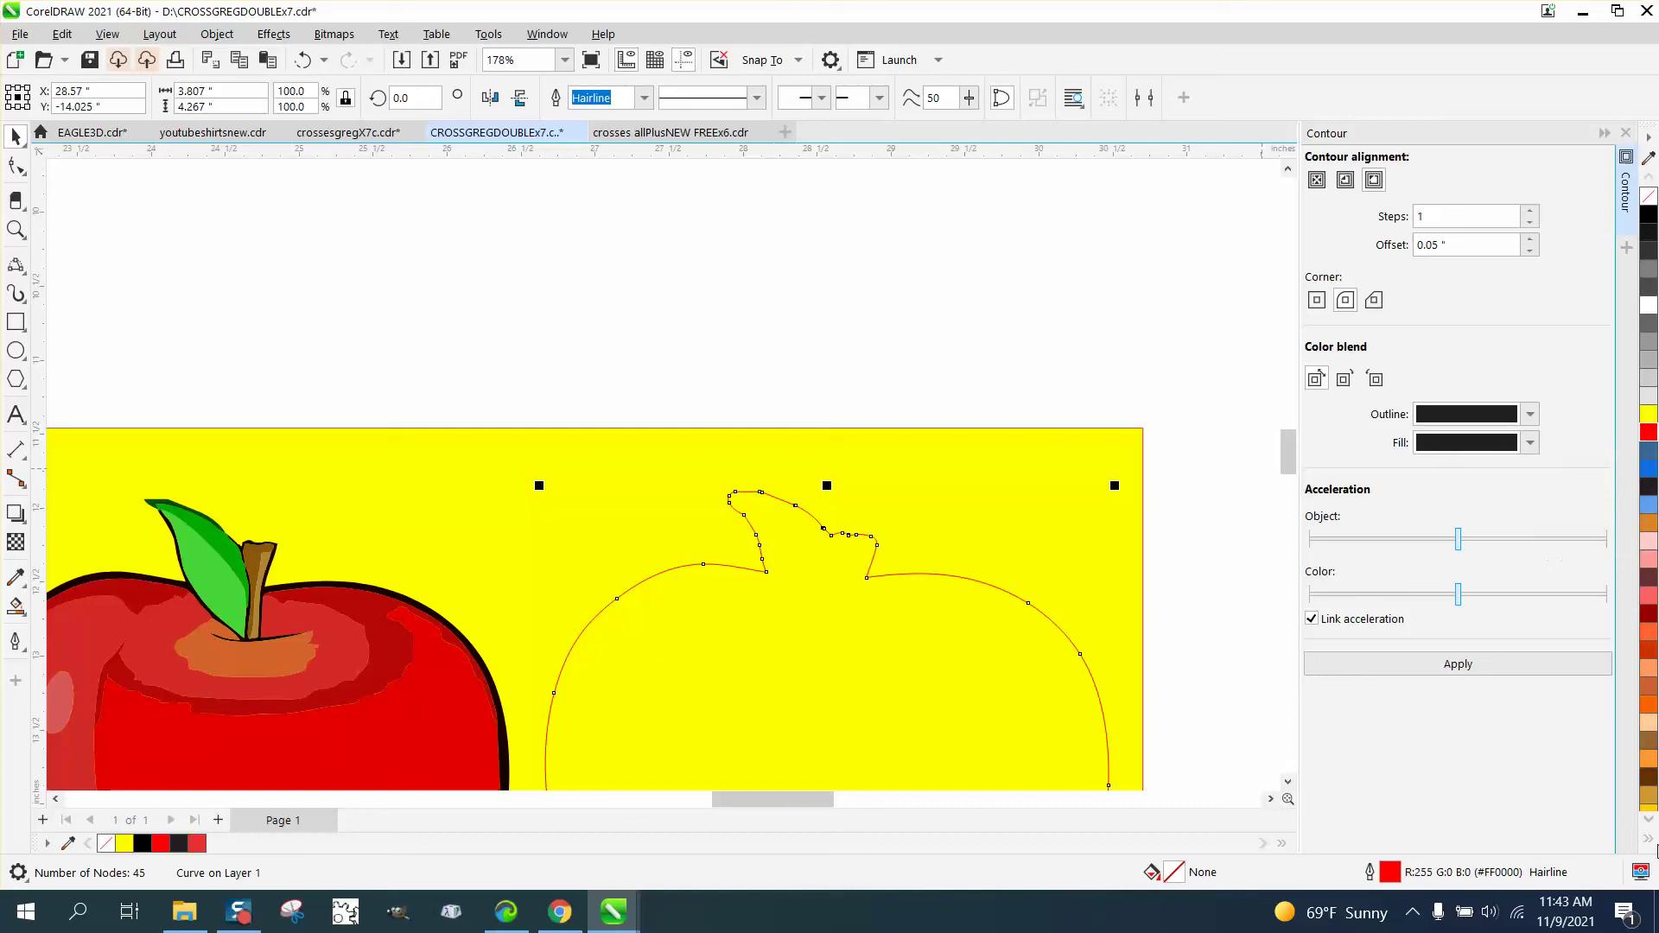
pyautogui.press('Left')
pyautogui.press('Left')
pyautogui.press('Left')
pyautogui.press('Left')
pyautogui.press('Left')
pyautogui.press('Left')
pyautogui.press('Left')
pyautogui.press('Left')
pyautogui.press('Left')
pyautogui.press('Left')
pyautogui.press('Left')
pyautogui.press('Left')
pyautogui.press('Left')
pyautogui.press('Left')
pyautogui.press('Left')
pyautogui.press('Left')
pyautogui.press('Left')
pyautogui.press('Left')
pyautogui.press('Left')
pyautogui.press('Left')
pyautogui.scroll(-2, 899, 387)
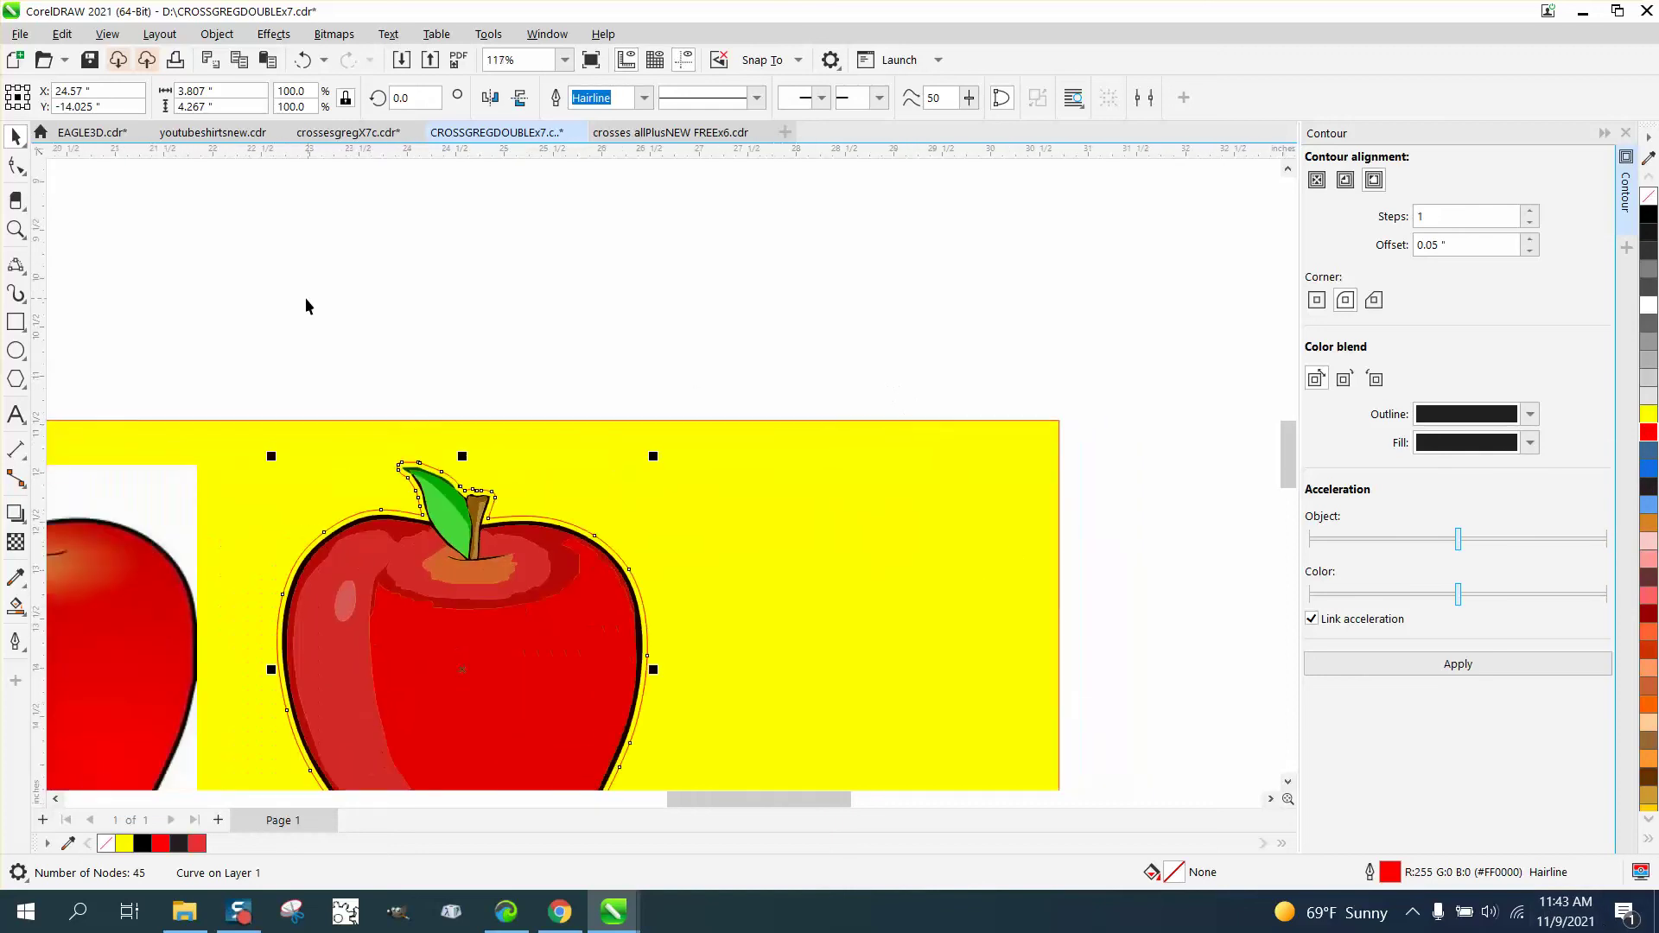
pyautogui.press('z')
pyautogui.moveTo(396, 457); pyautogui.dragTo(622, 582)
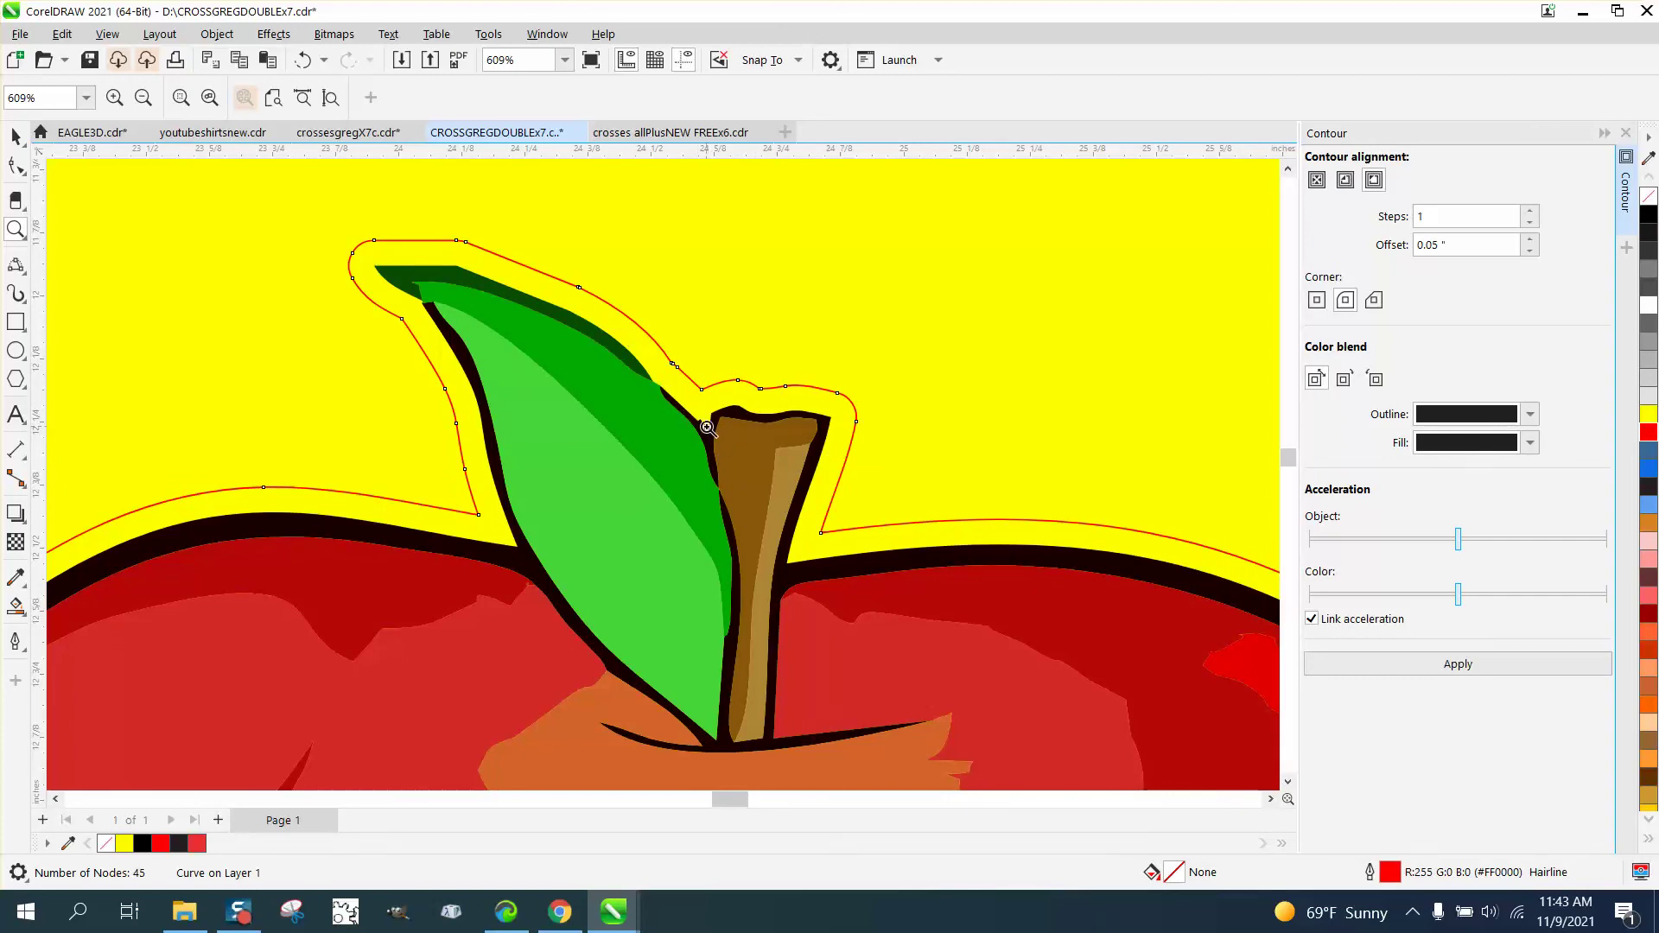
# Zoom into the leaf-stem notch and move a node on the dark green leaf curve.
pyautogui.moveTo(691, 398); pyautogui.dragTo(706, 454)
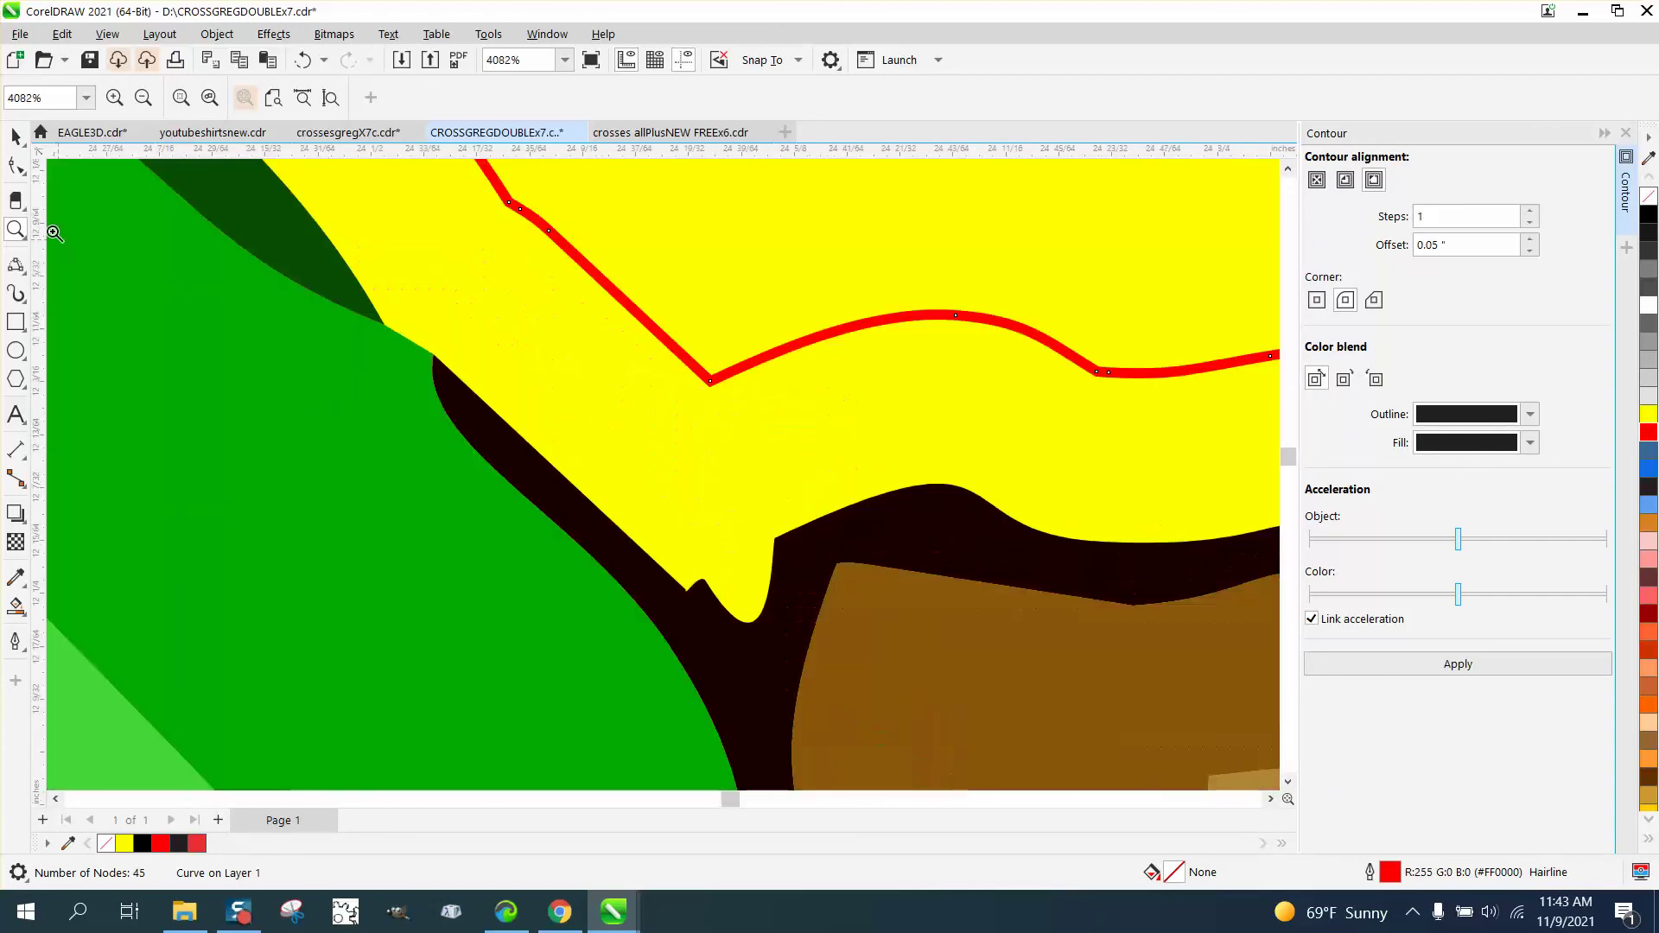
pyautogui.click(15, 164)
pyautogui.click(346, 301)
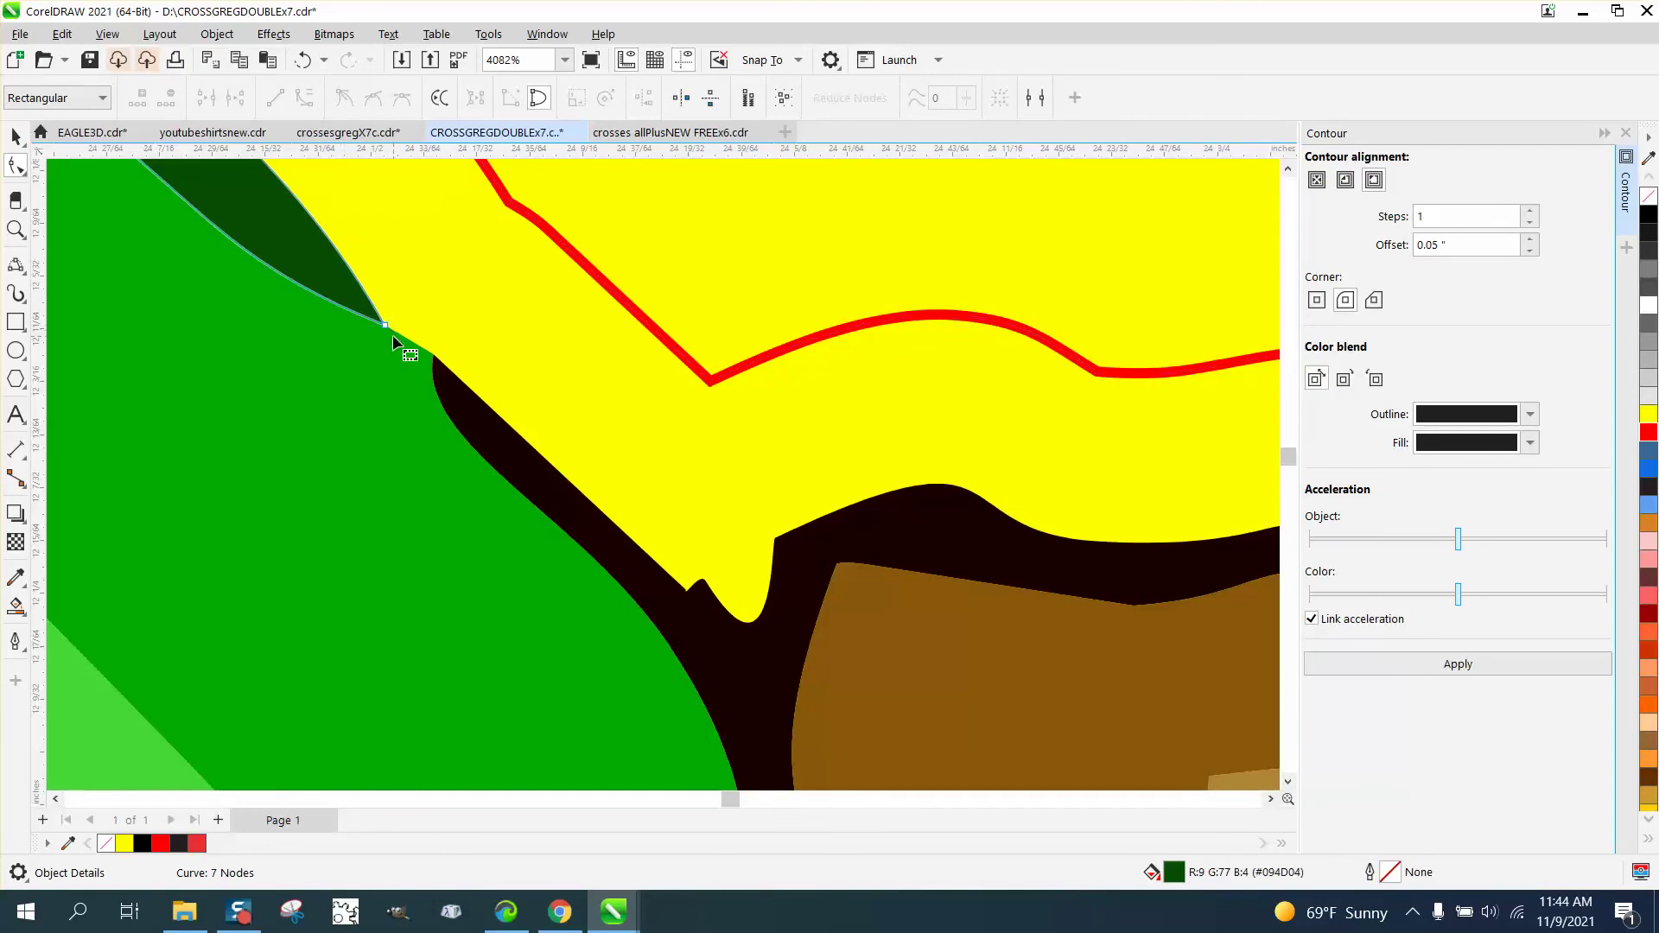
pyautogui.moveTo(393, 343); pyautogui.dragTo(447, 379)
# Delete the two spike nodes in the black outline and drag the cusp node to smooth the notch.
pyautogui.click(691, 572)
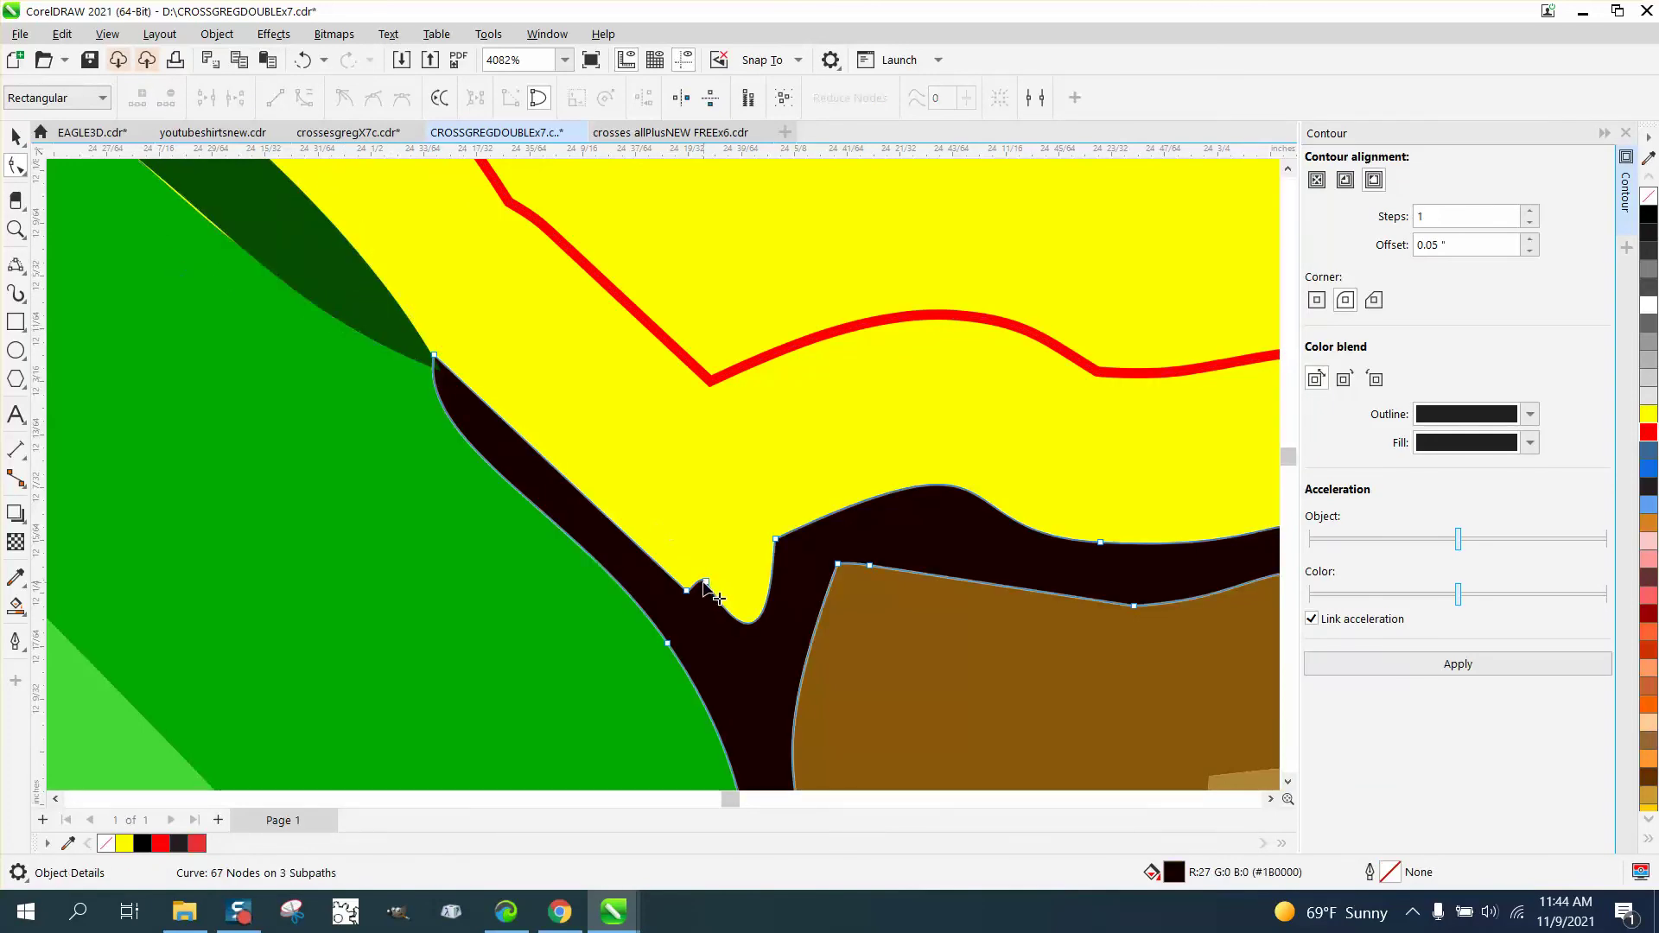
pyautogui.click(702, 584)
pyautogui.press('Delete')
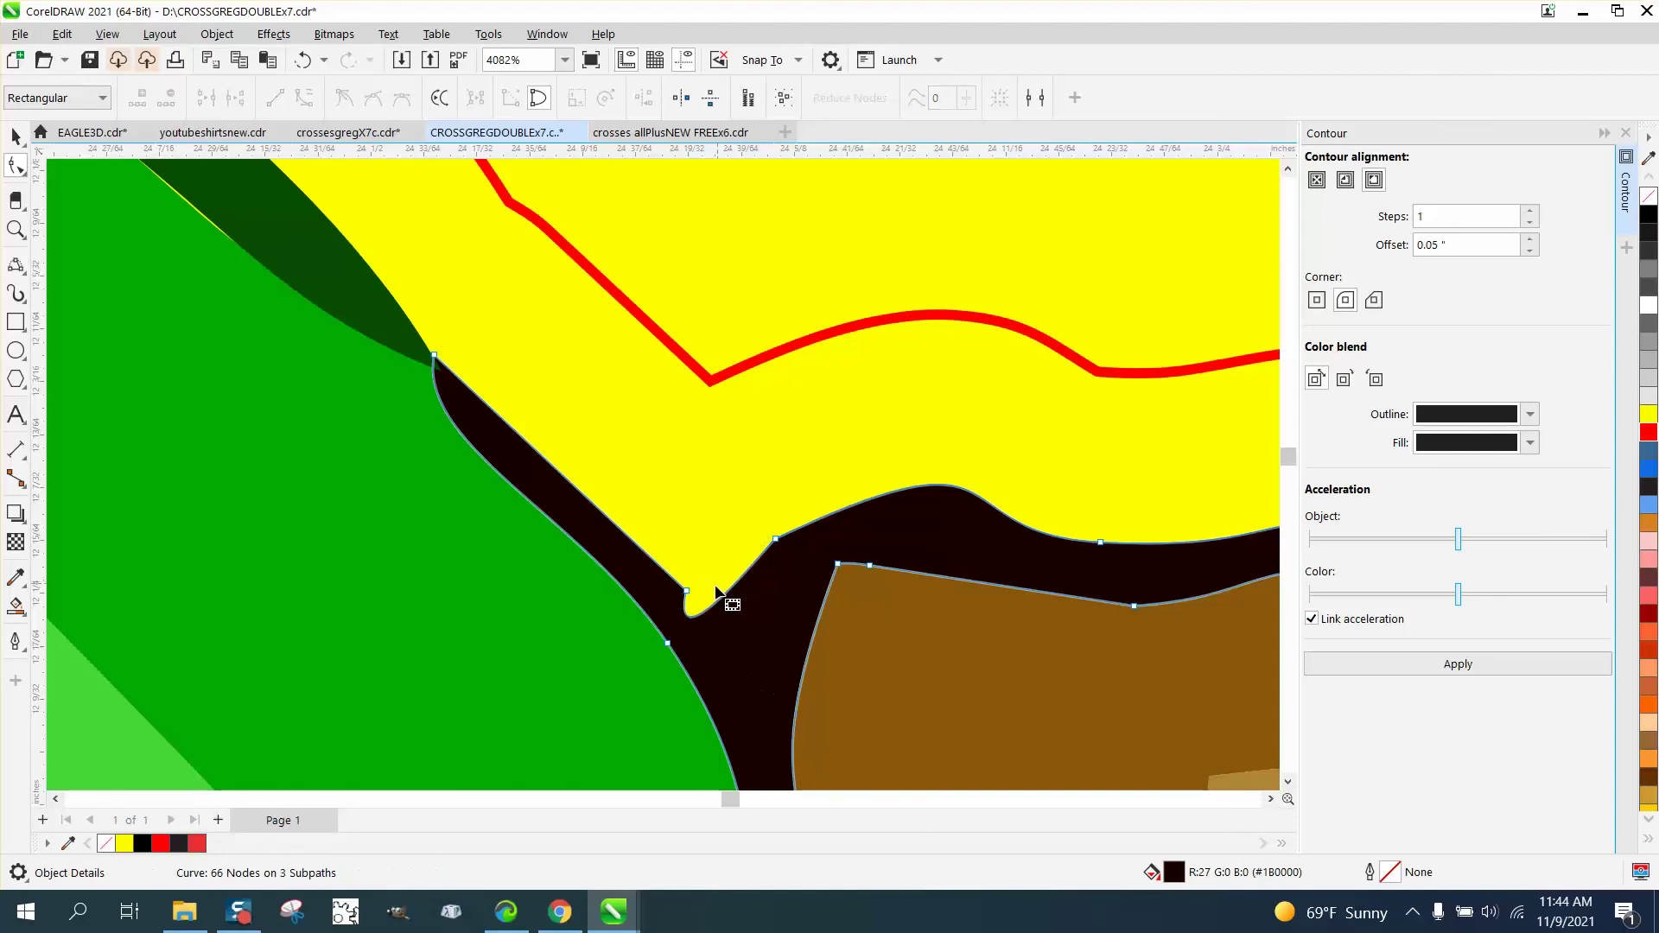
pyautogui.click(688, 593)
pyautogui.press('Delete')
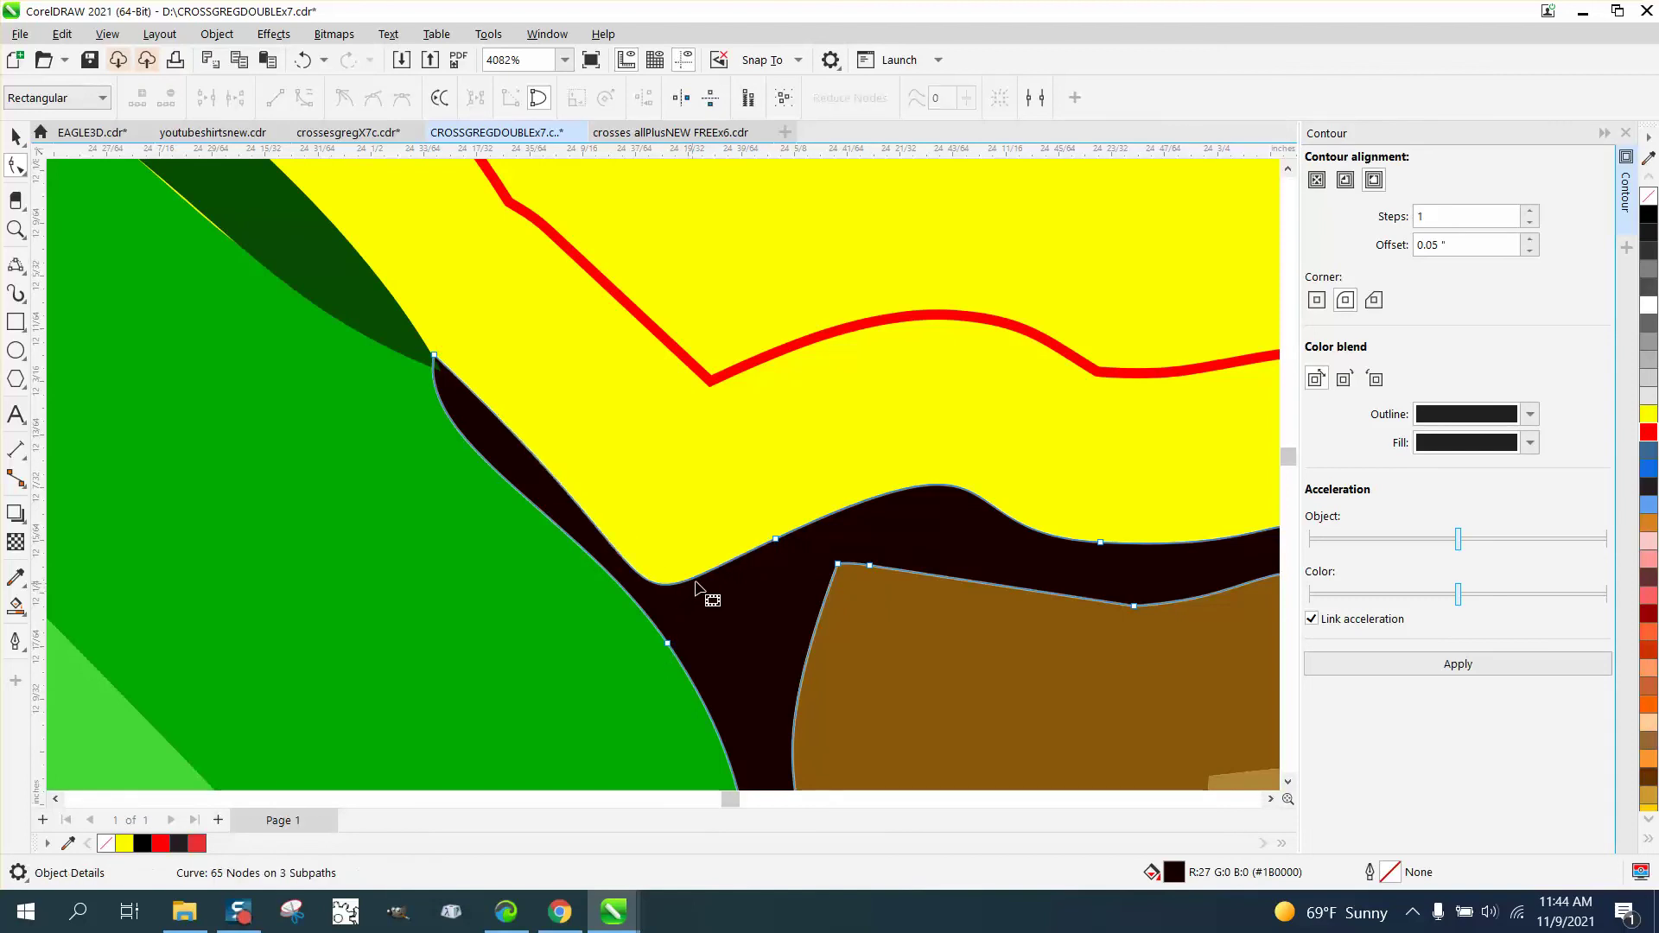
pyautogui.moveTo(775, 550); pyautogui.dragTo(814, 541)
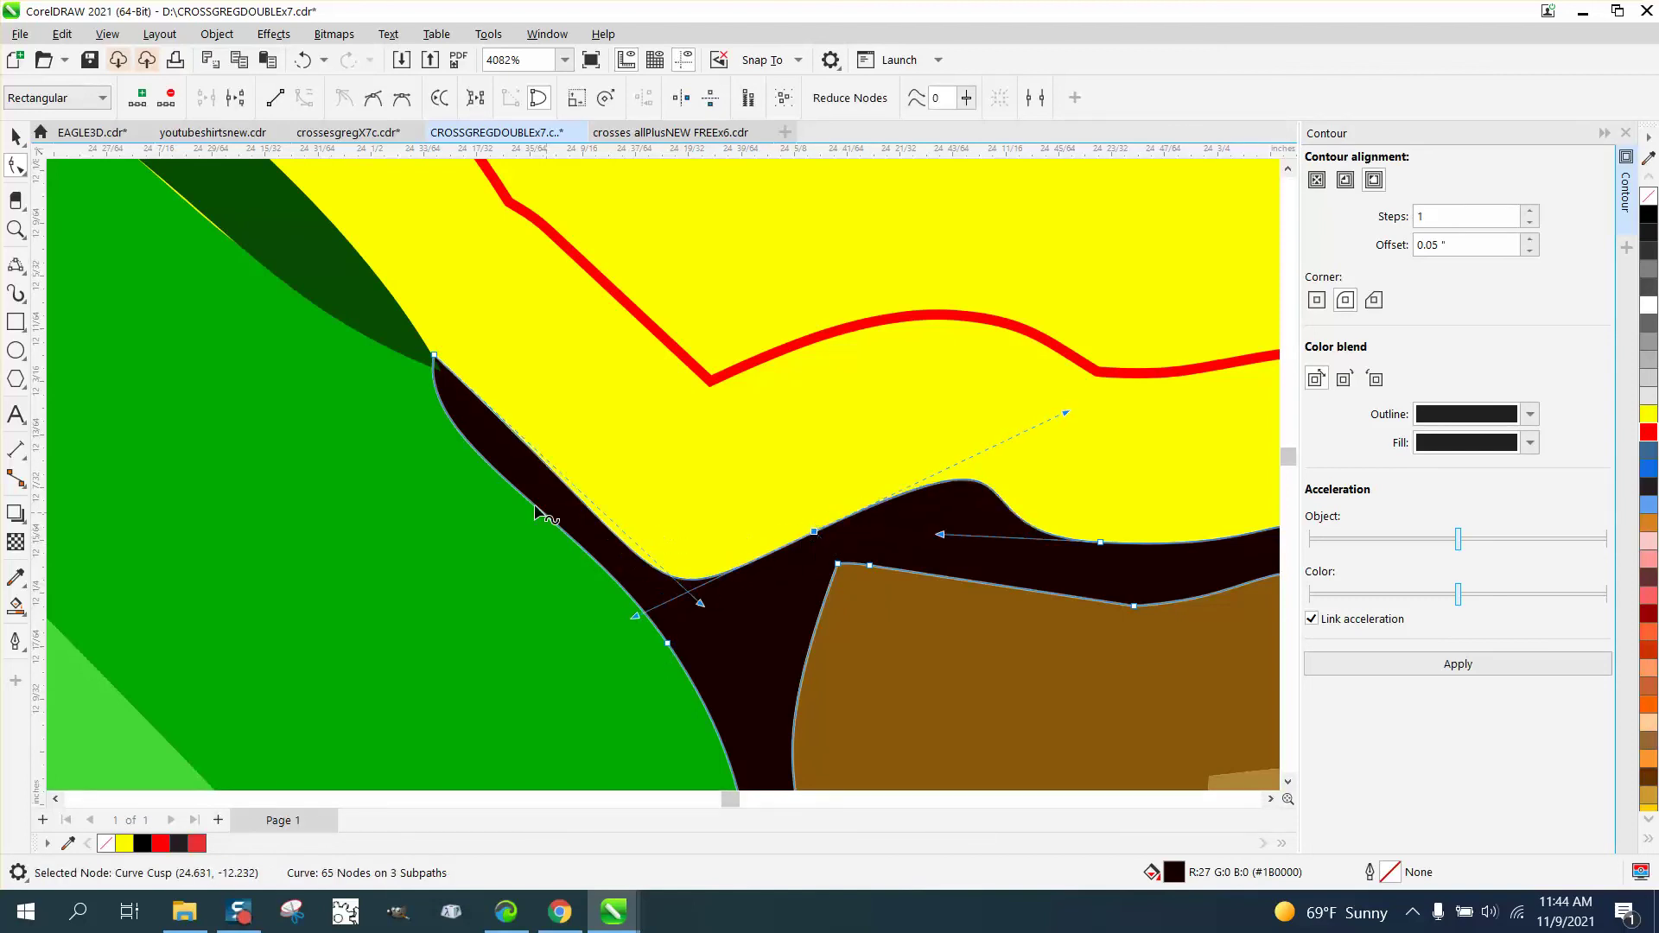
pyautogui.scroll(-1, 489, 451)
pyautogui.scroll(-2, 489, 451)
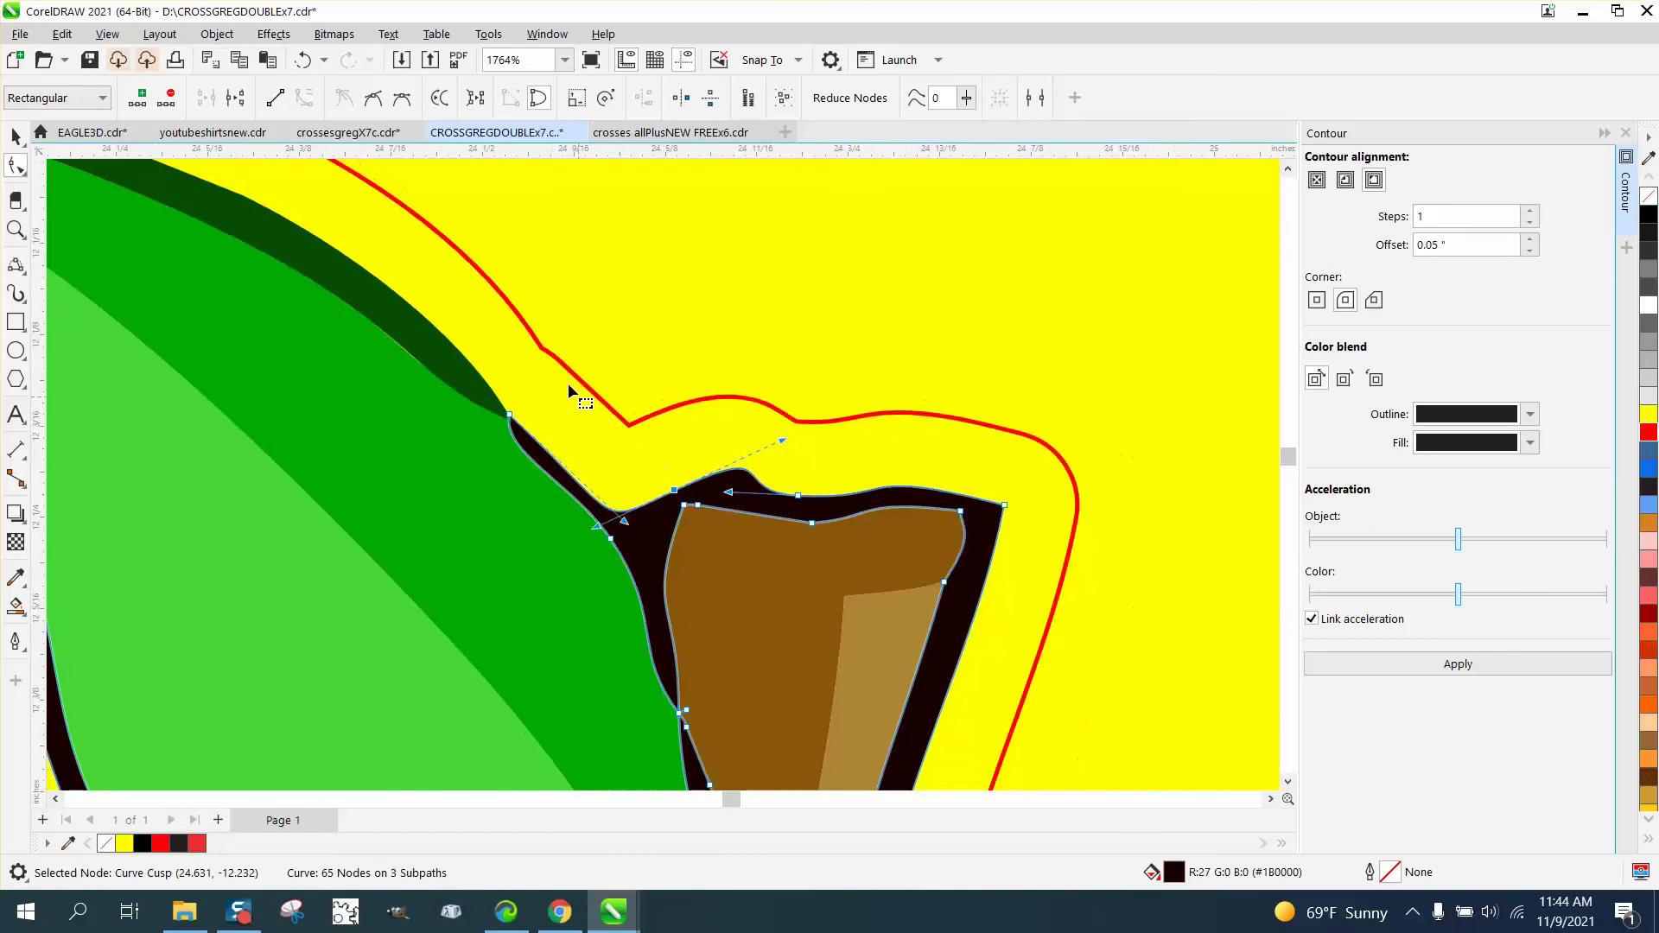
pyautogui.scroll(-4, 562, 371)
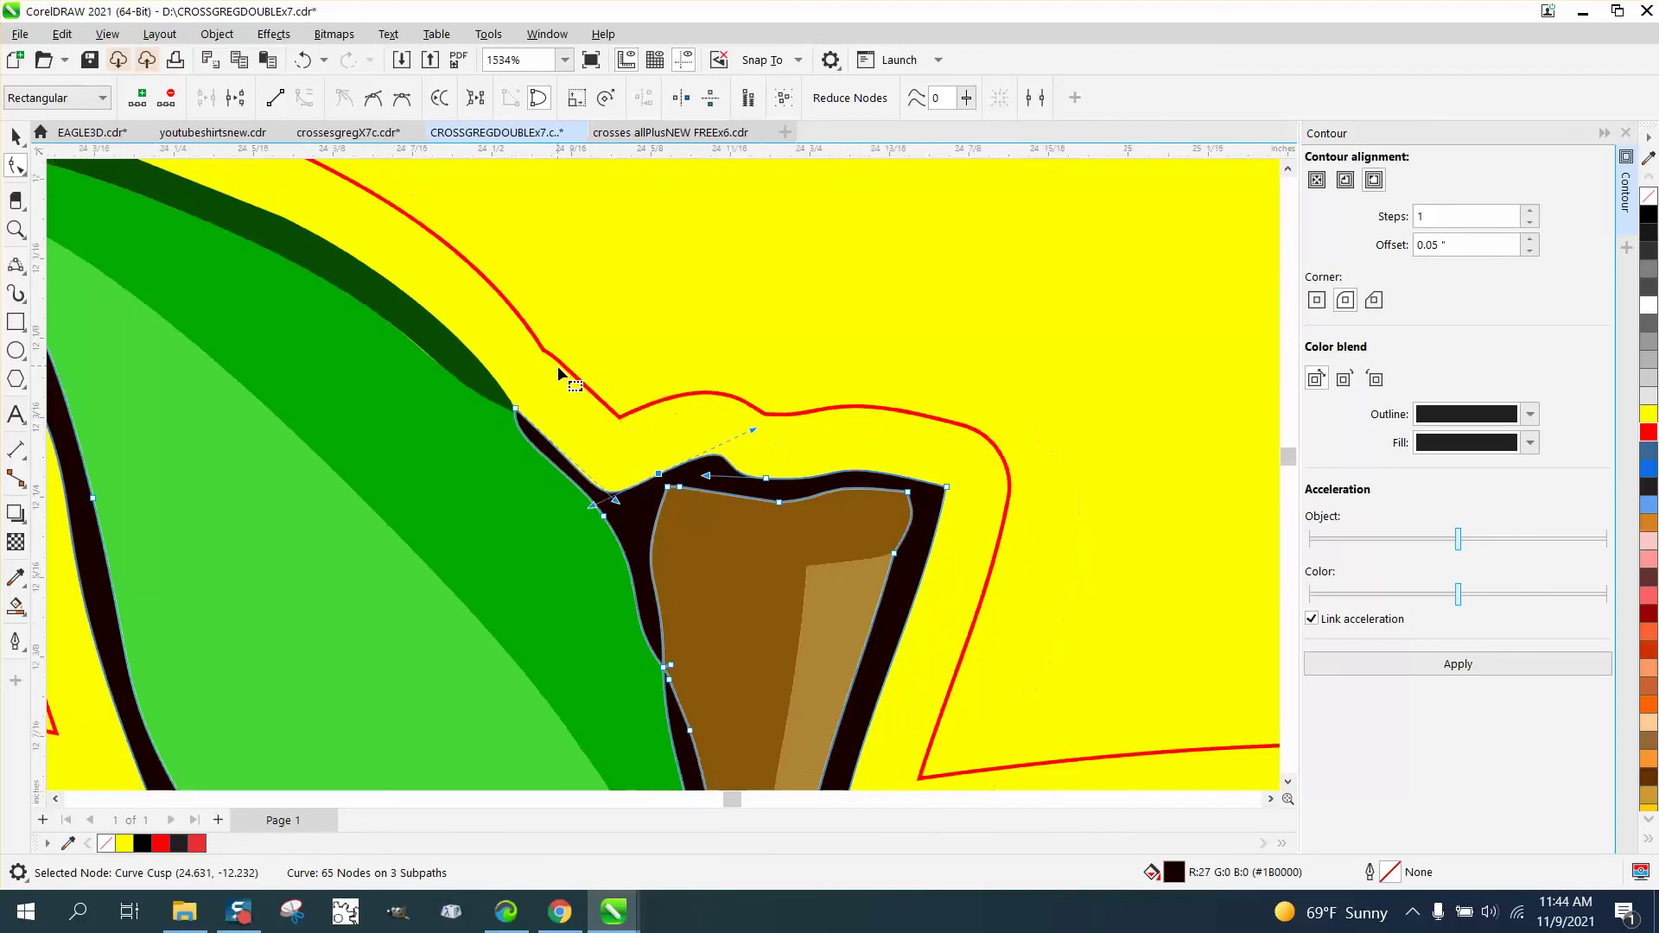
pyautogui.scroll(-3, 568, 386)
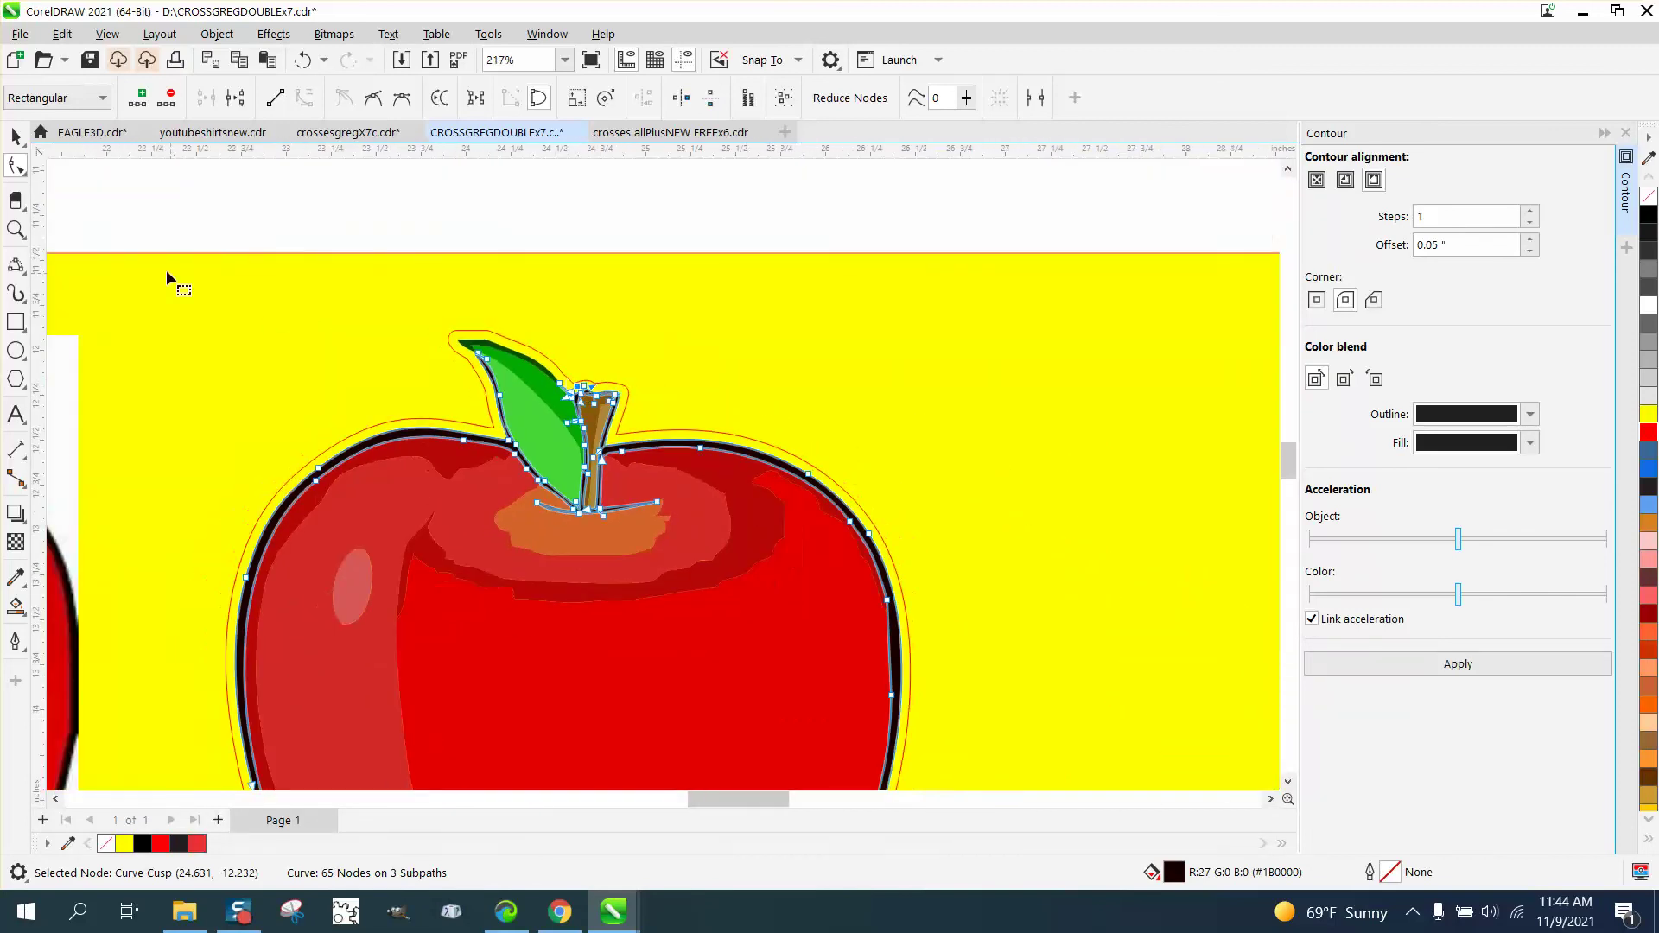
# Select the apple's light-red highlight and fill it pink (R:255 G:153 B:153) after trying red and yellow.
pyautogui.click(27, 140)
pyautogui.click(299, 179)
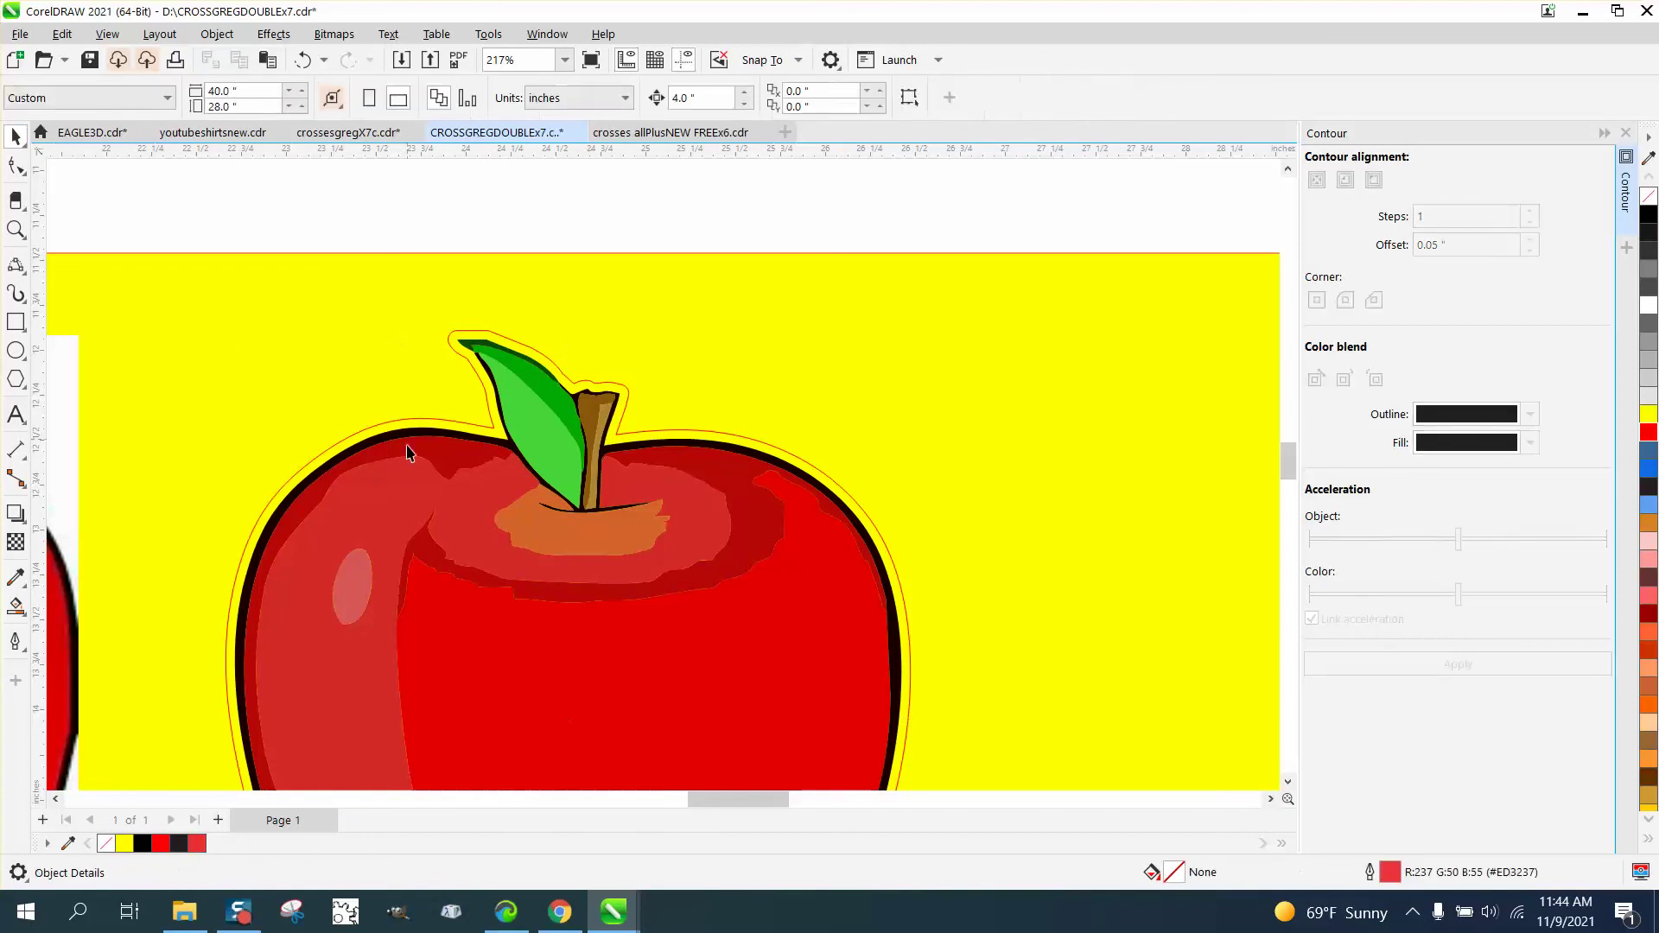
pyautogui.click(402, 483)
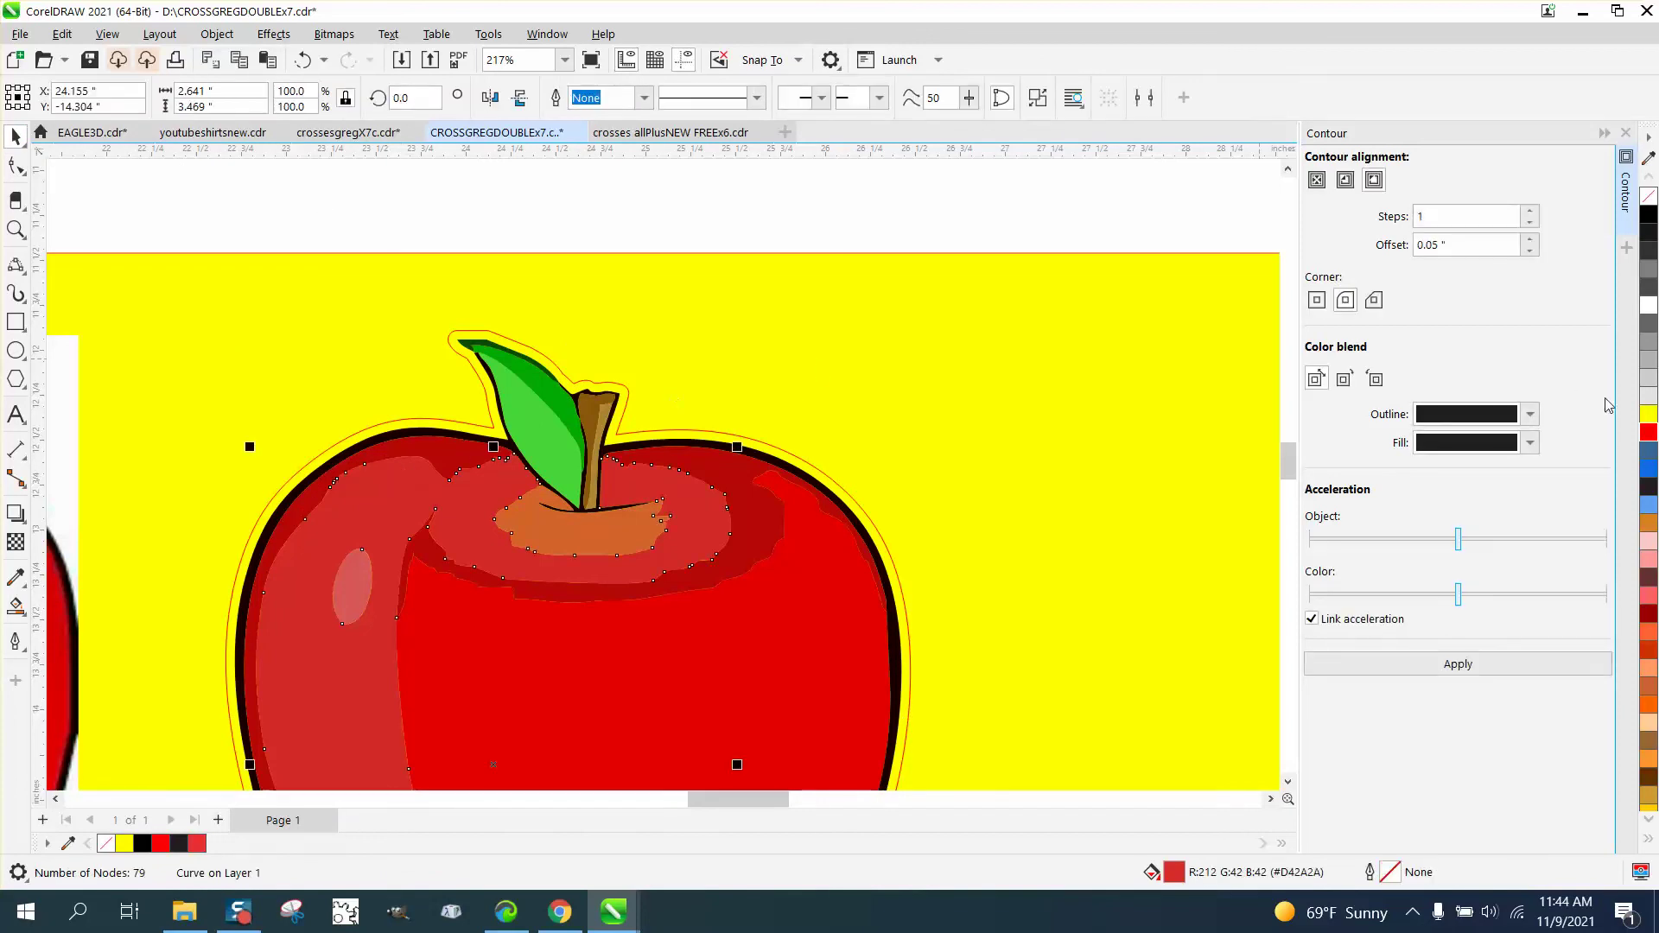
pyautogui.click(1650, 432)
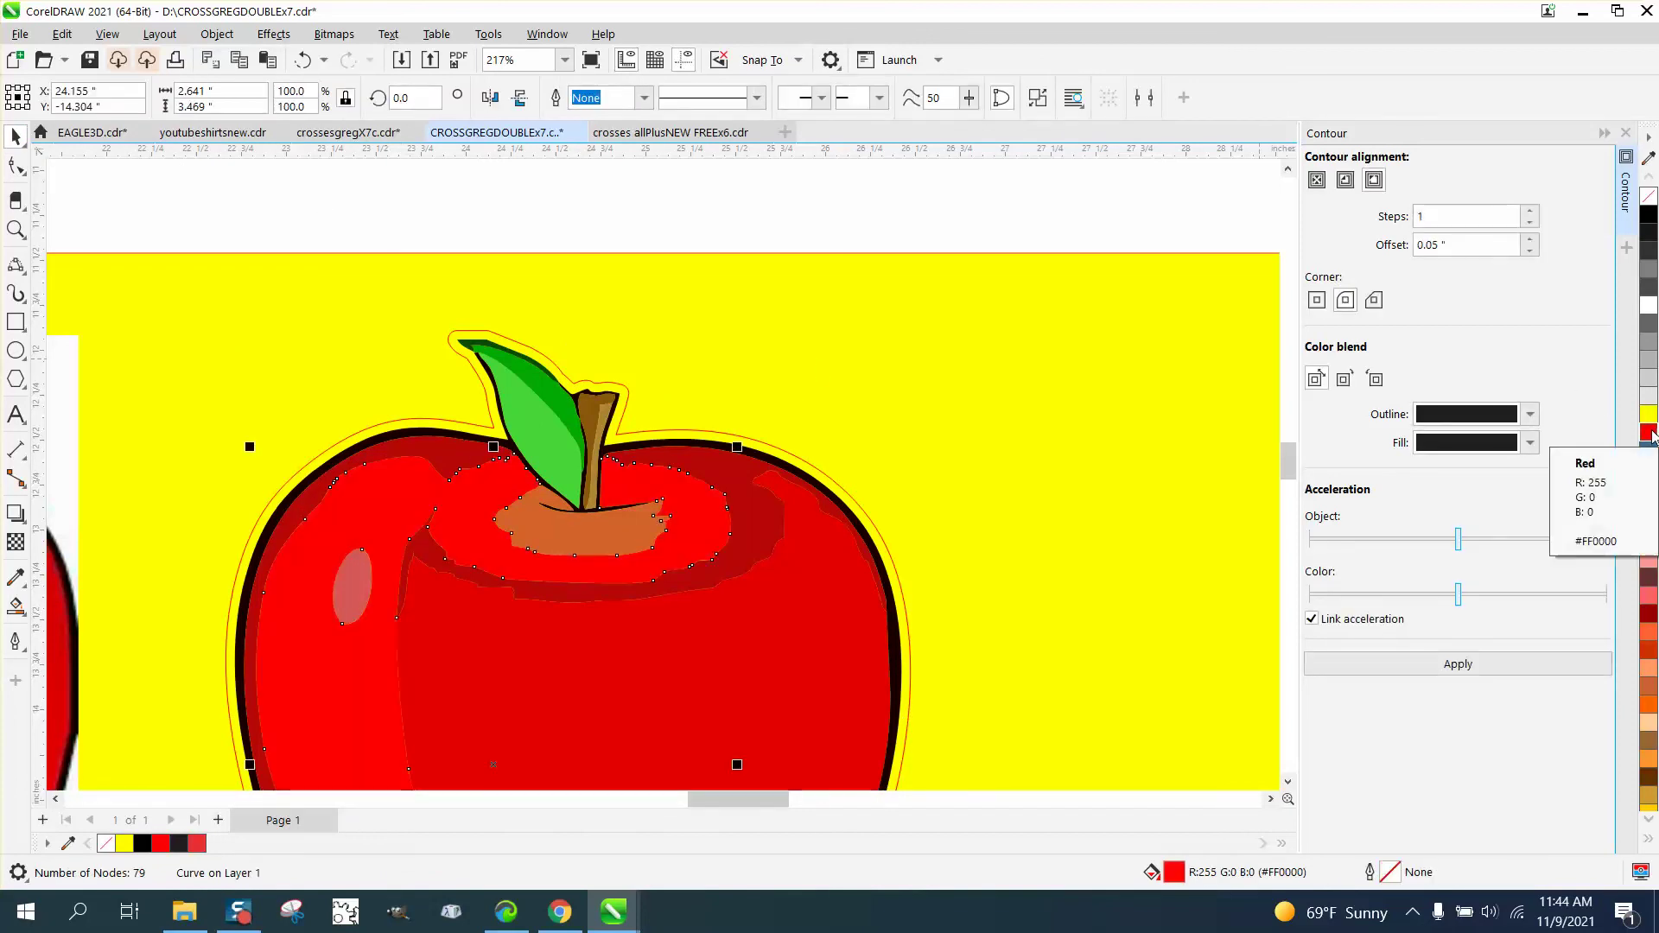
pyautogui.click(1648, 414)
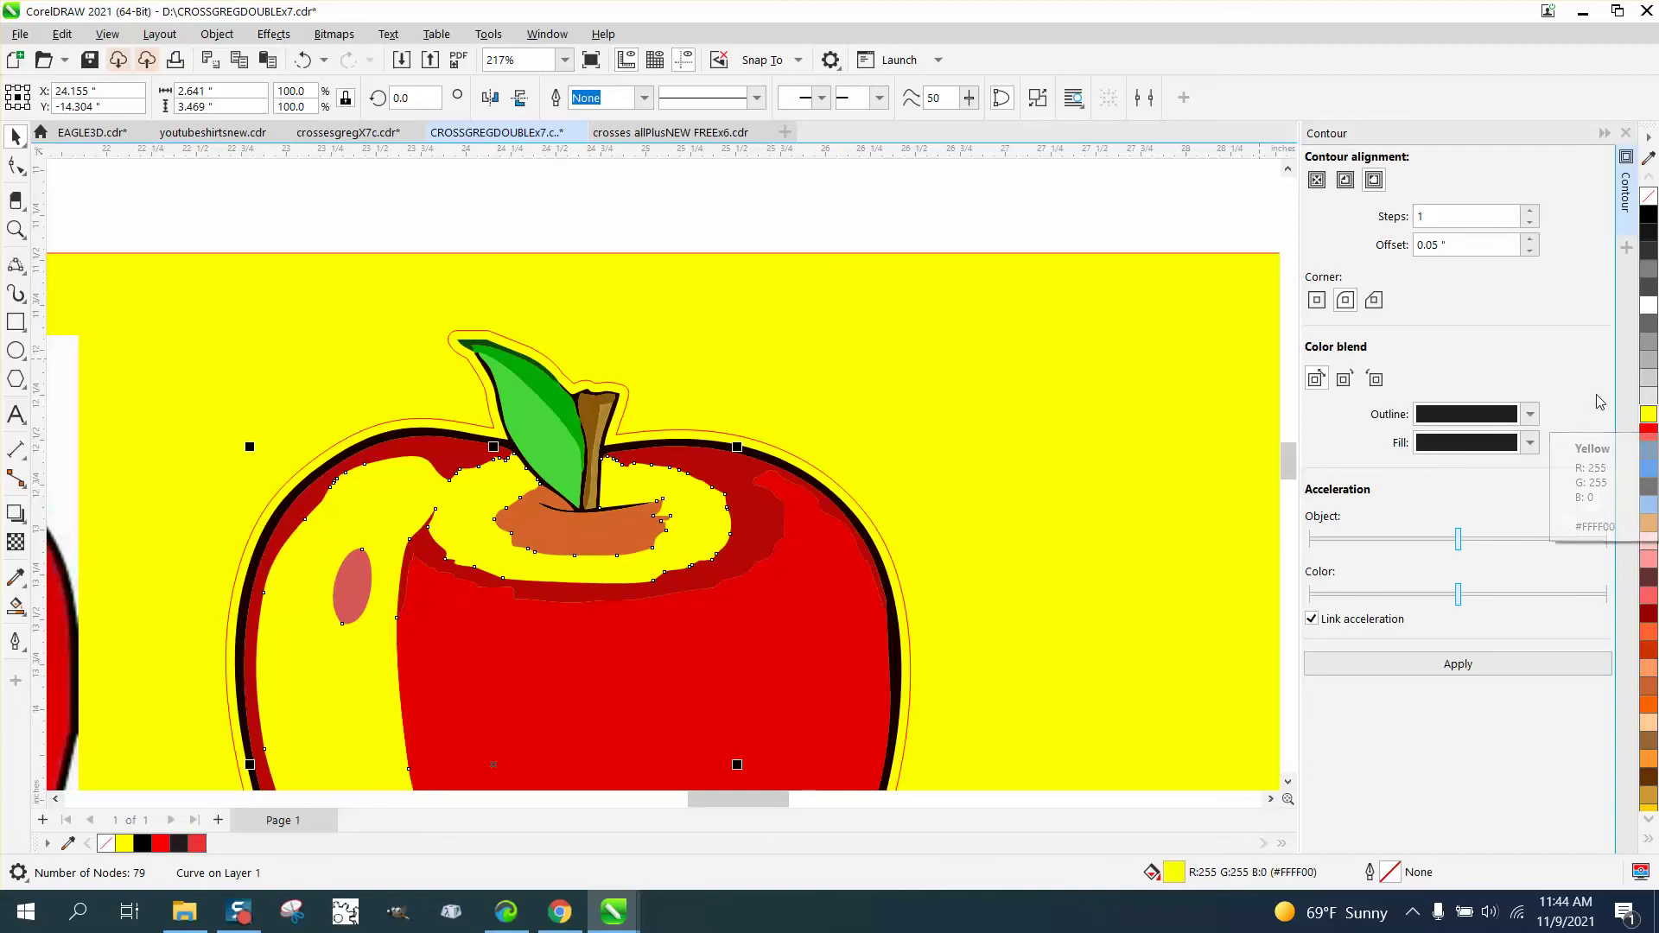
pyautogui.click(1649, 551)
# Zoom in on the traced apple to inspect the recoloured highlight.
pyautogui.scroll(-2, 821, 389)
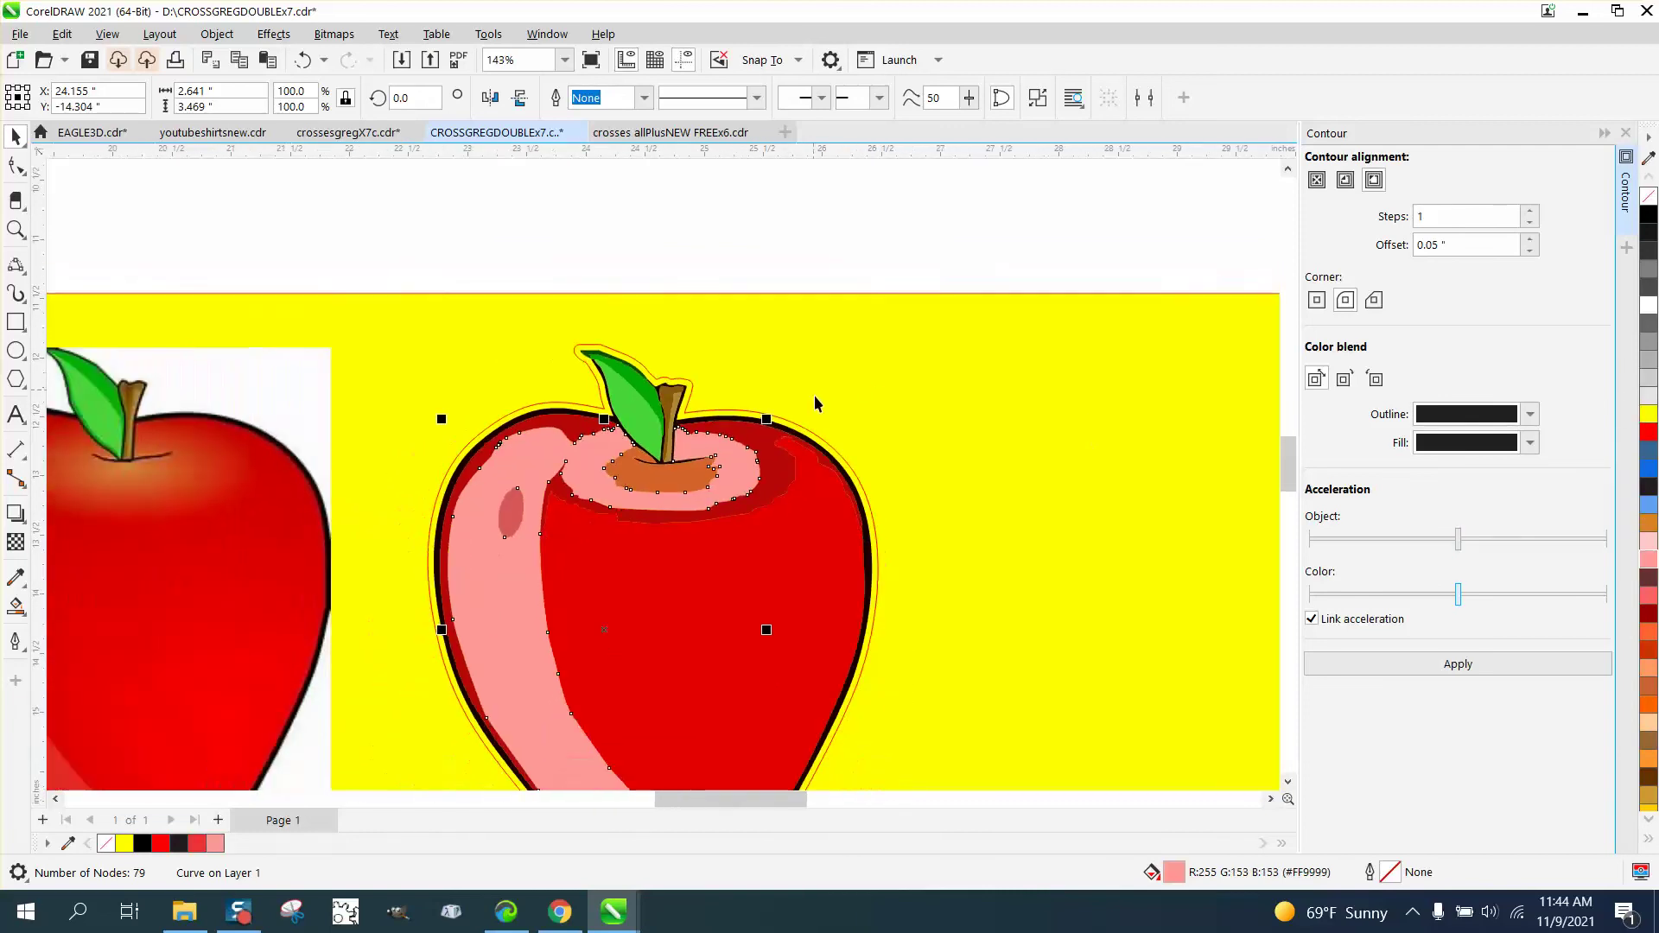
pyautogui.scroll(-3, 812, 406)
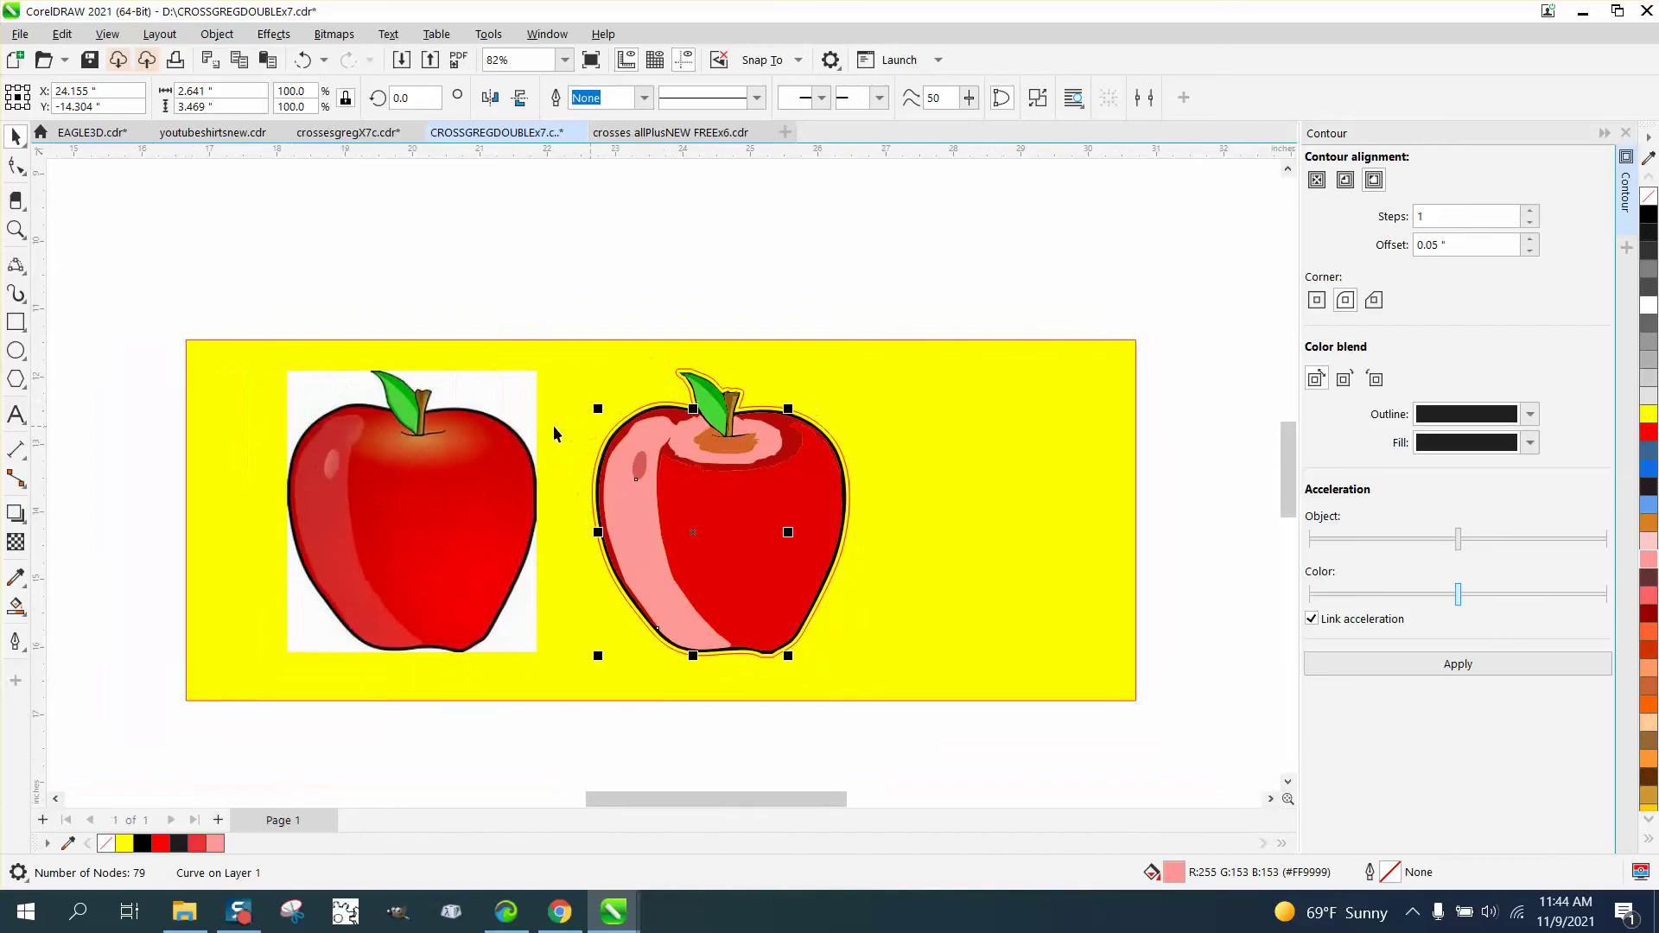
pyautogui.click(16, 230)
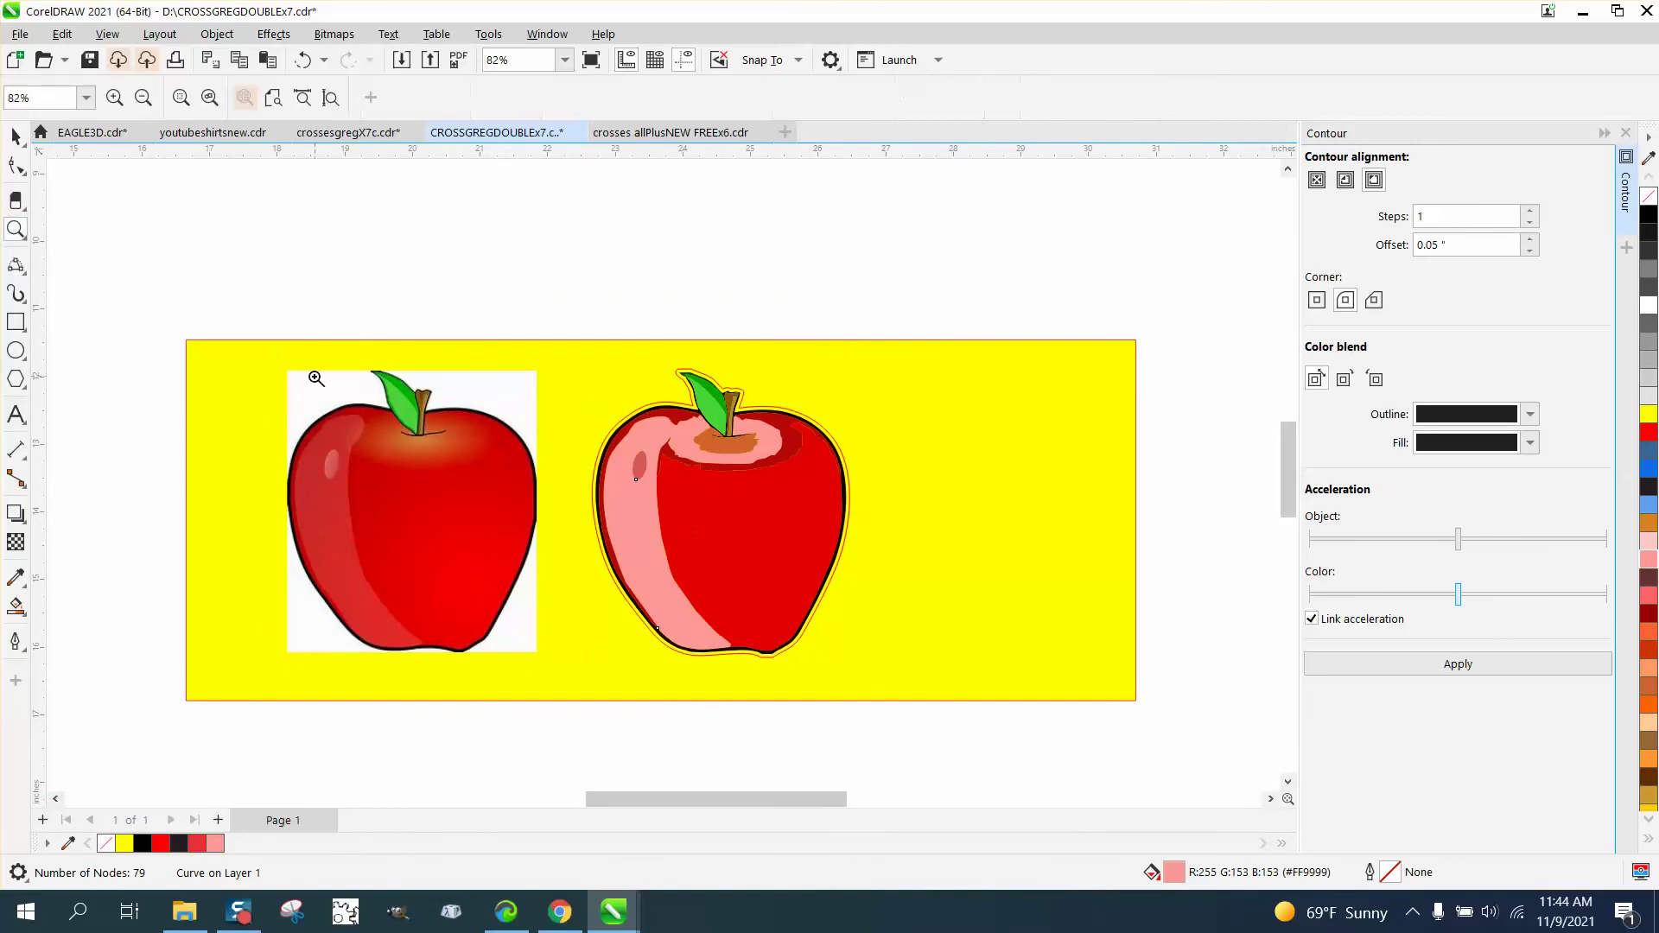
pyautogui.moveTo(656, 597); pyautogui.dragTo(916, 666)
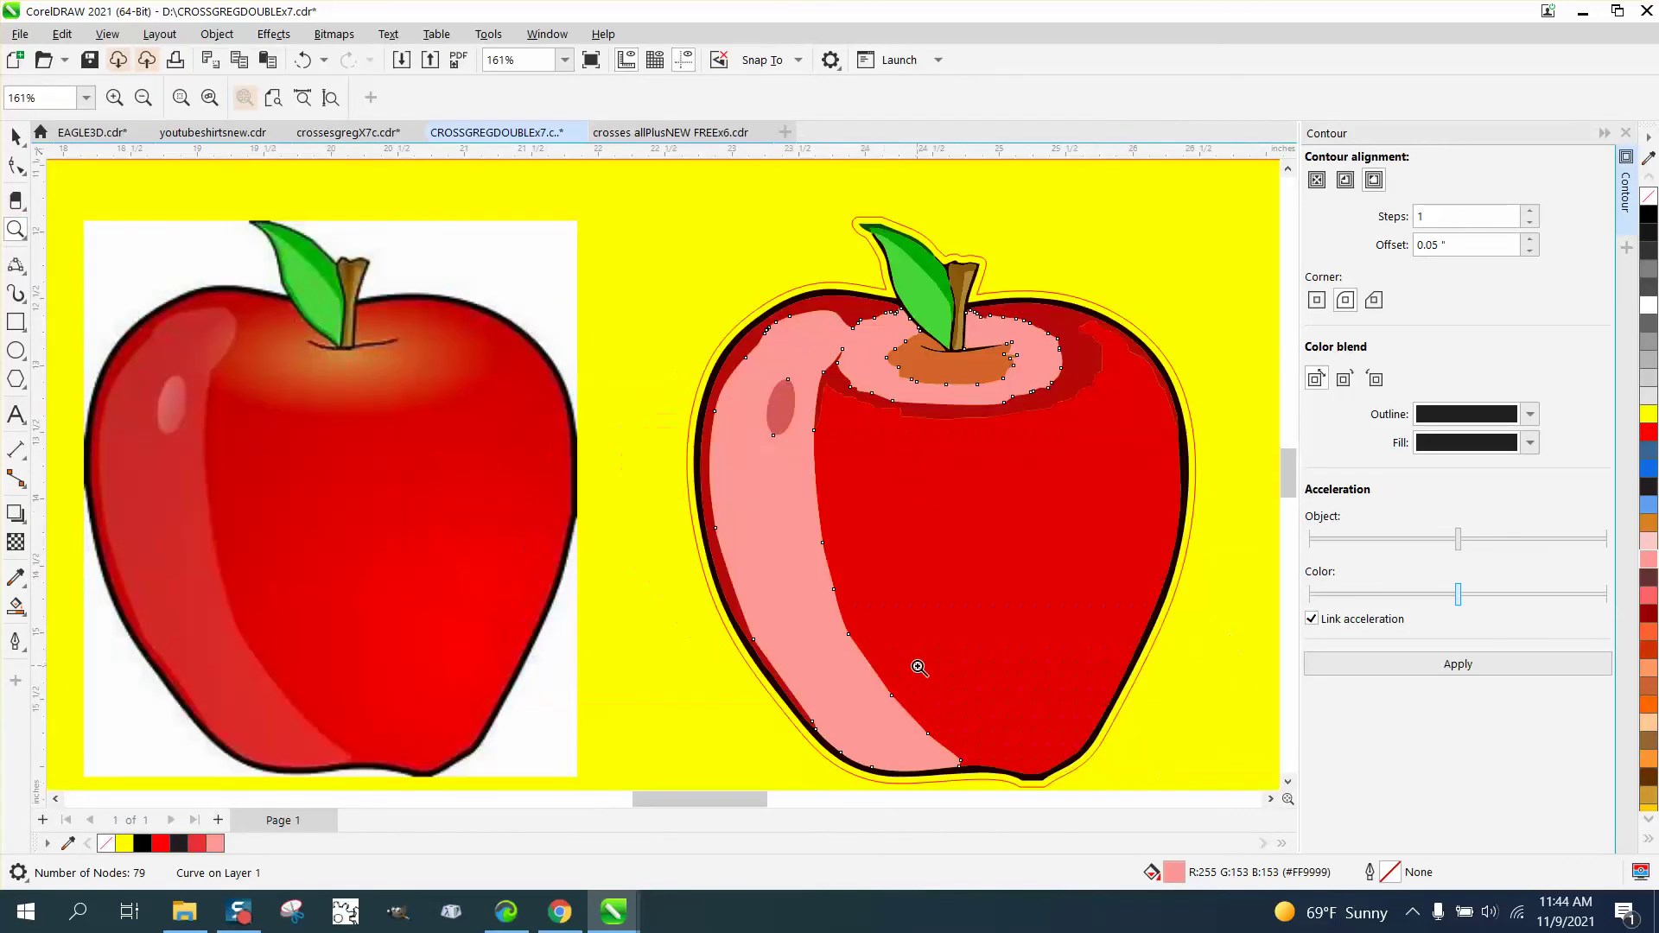